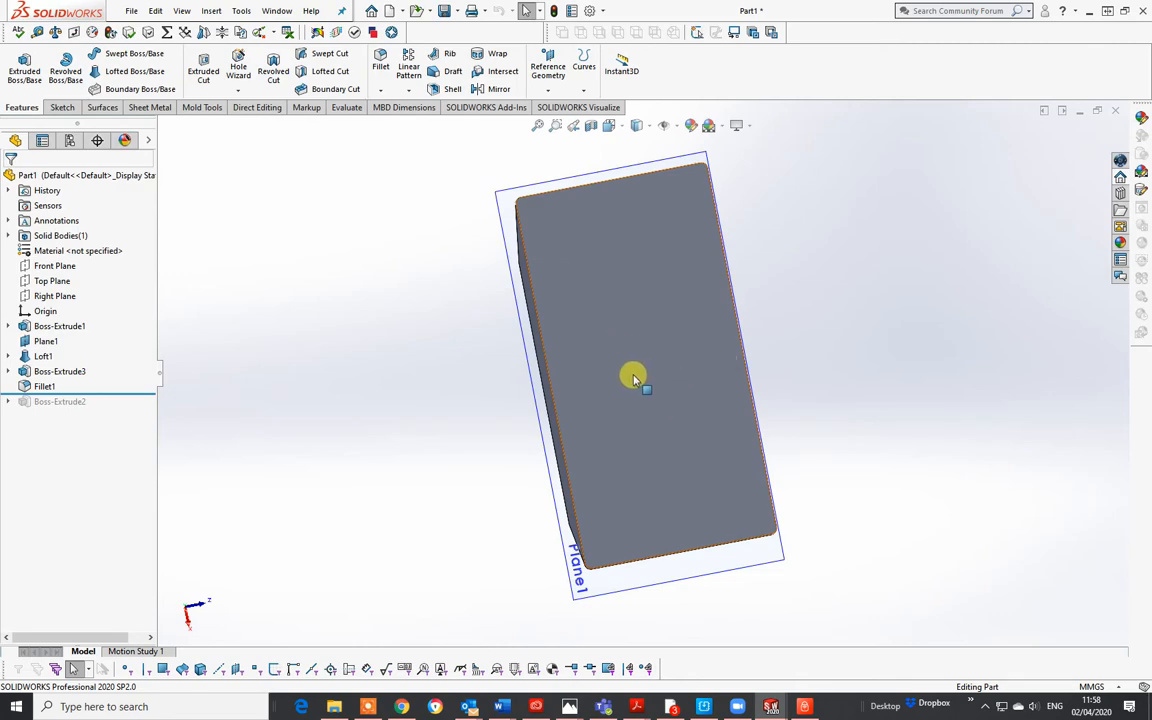
Start a Shell feature on the tapered body and set the wall thickness to 1 mm.
middle_click_drag(631, 289, 862, 298)
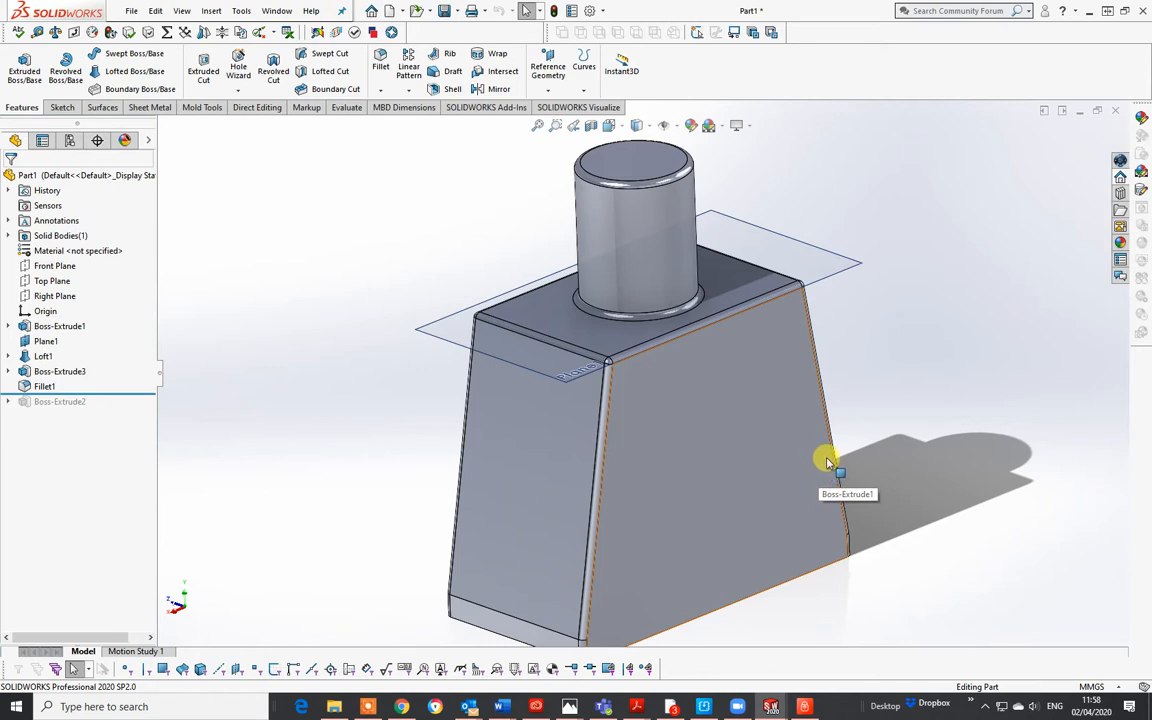
scroll(806, 426, "up", 2)
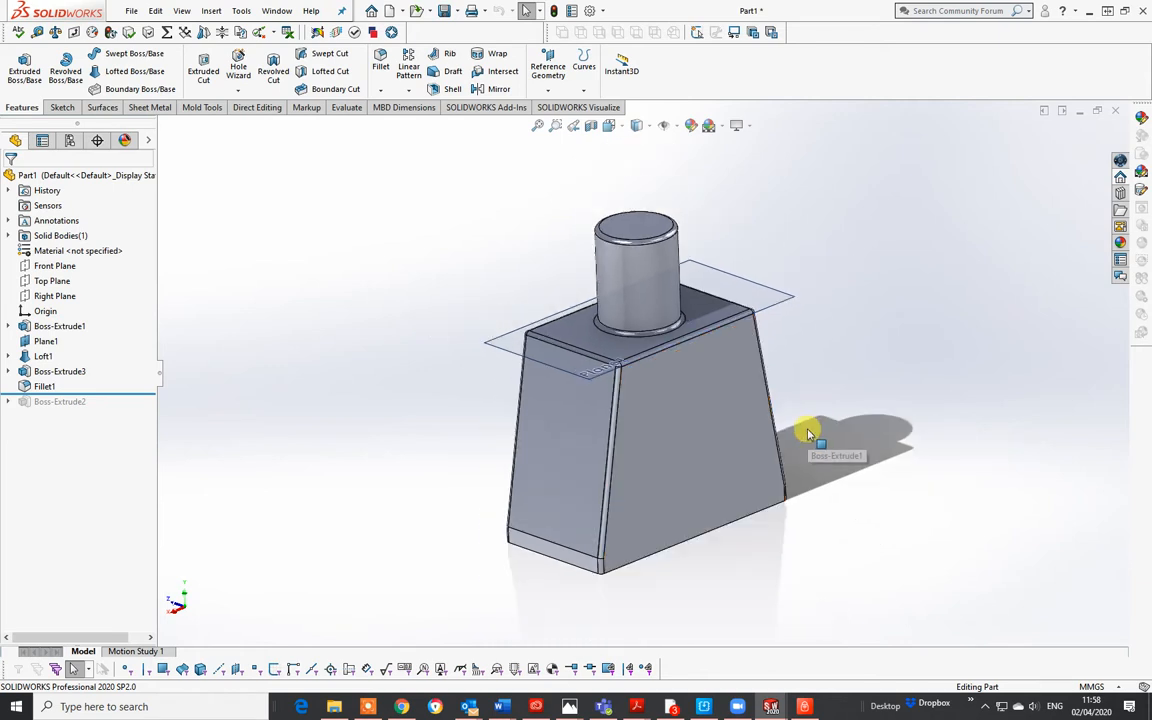
middle_click_drag(784, 406, 738, 343)
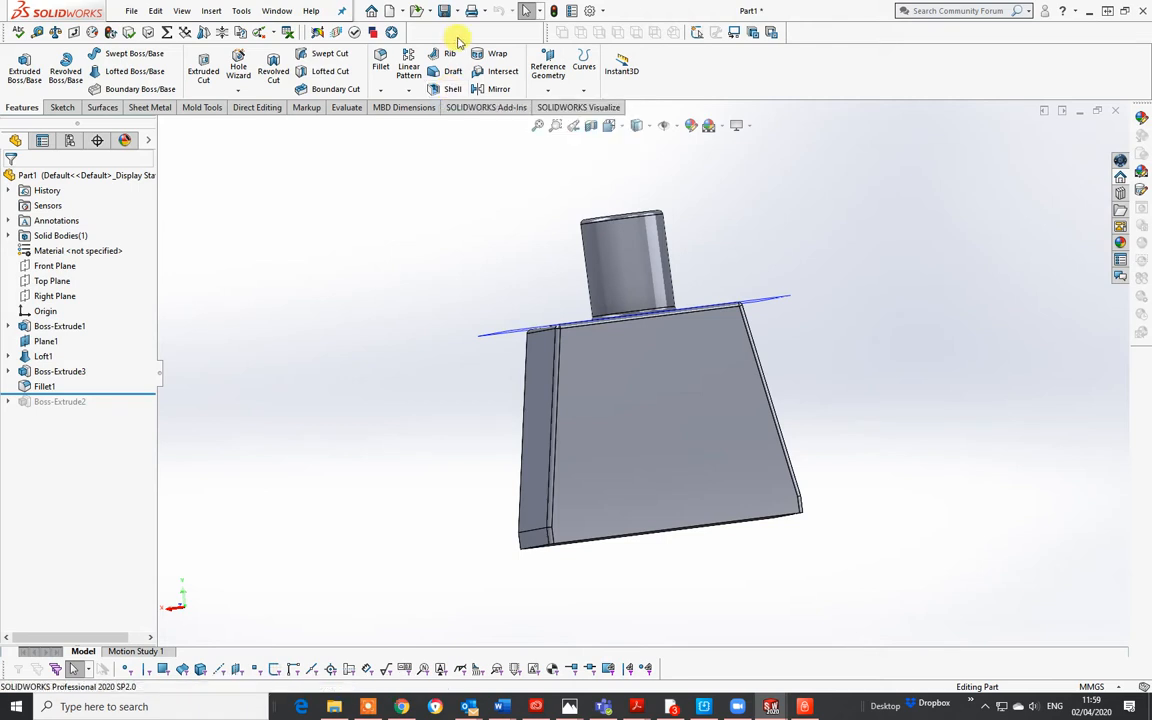
left_click(452, 90)
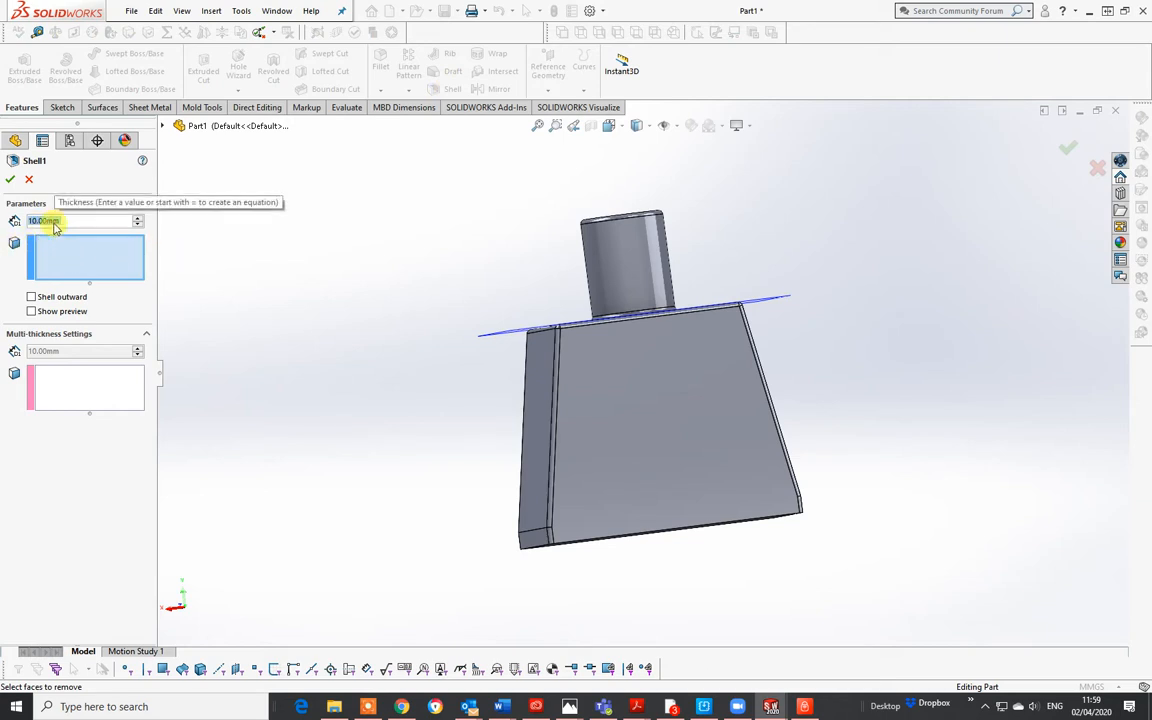
left_click(46, 222)
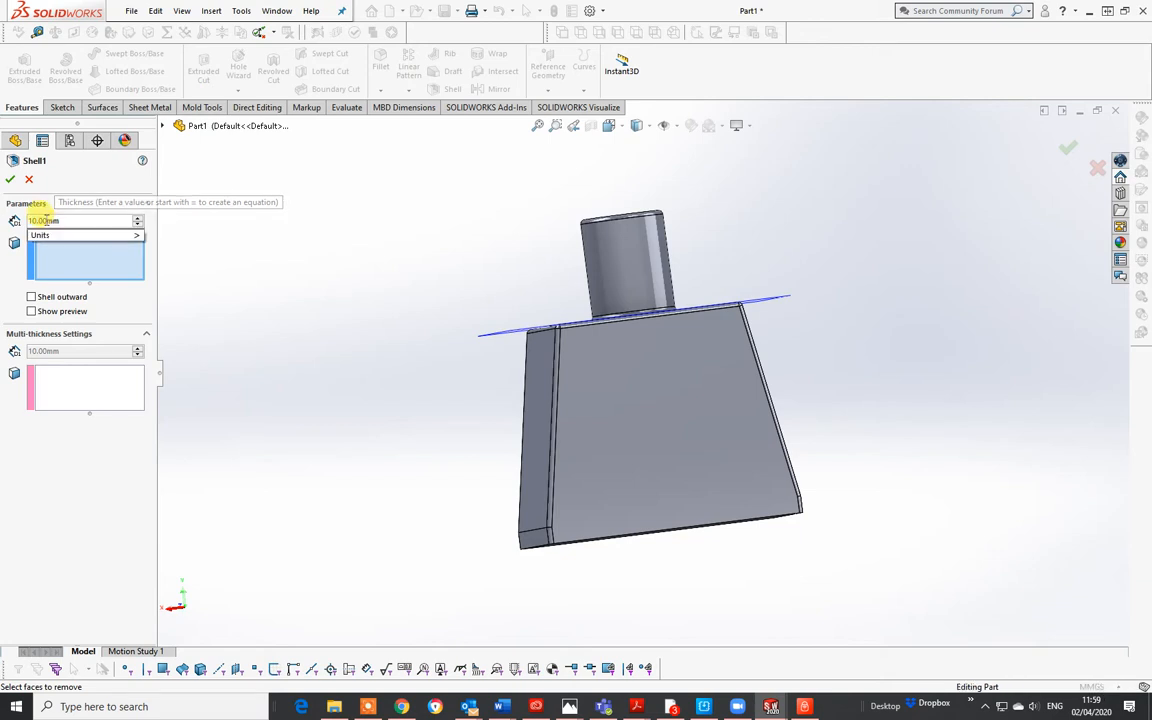
double_click(72, 220)
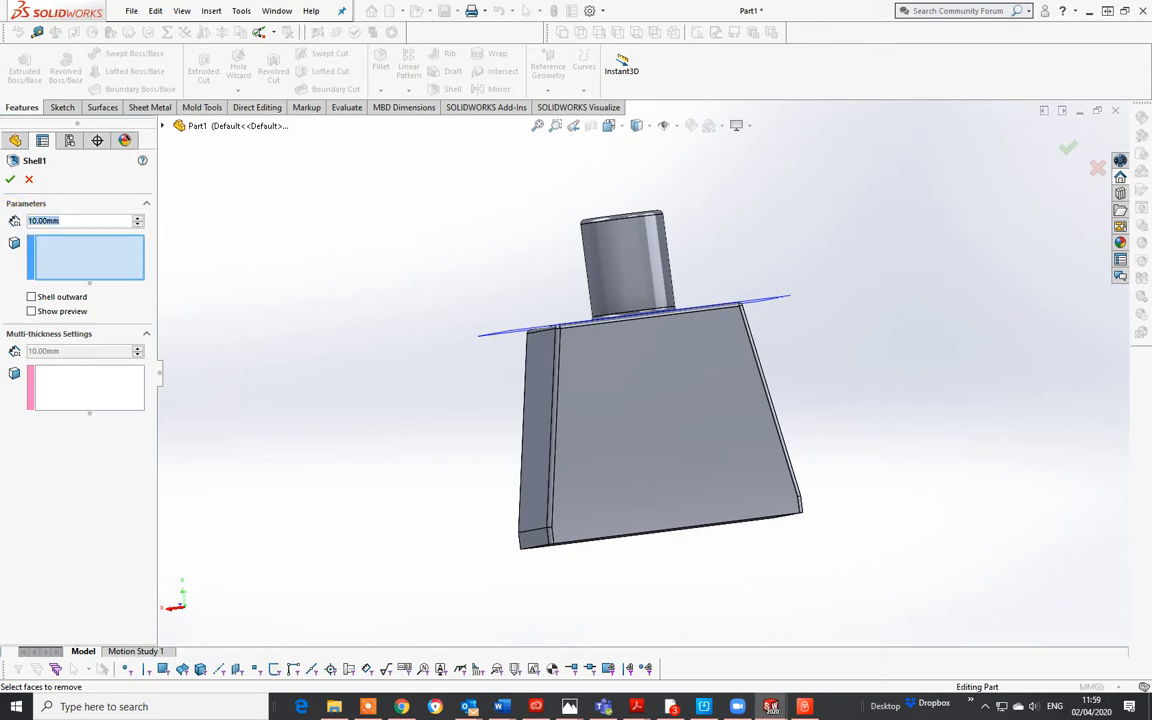
type("1")
key("Return")
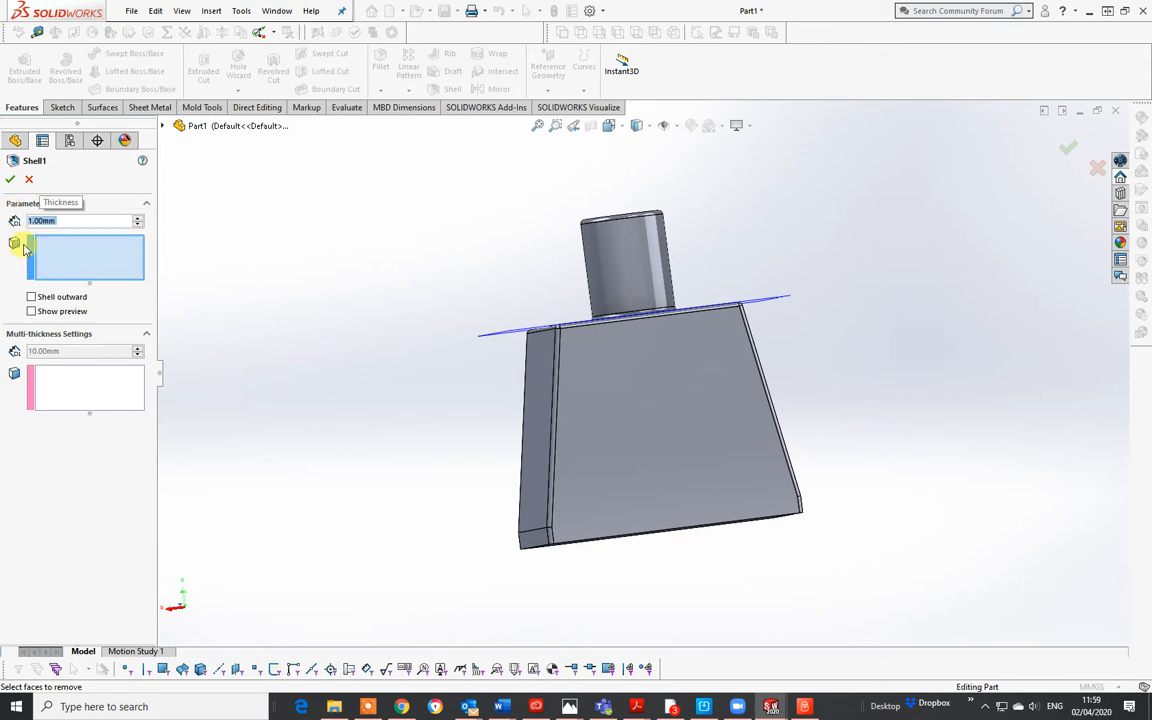
Remove the body's flat bottom face in the shell, turn on its preview, and complete the feature.
middle_click_drag(612, 478, 660, 517)
left_click(660, 494)
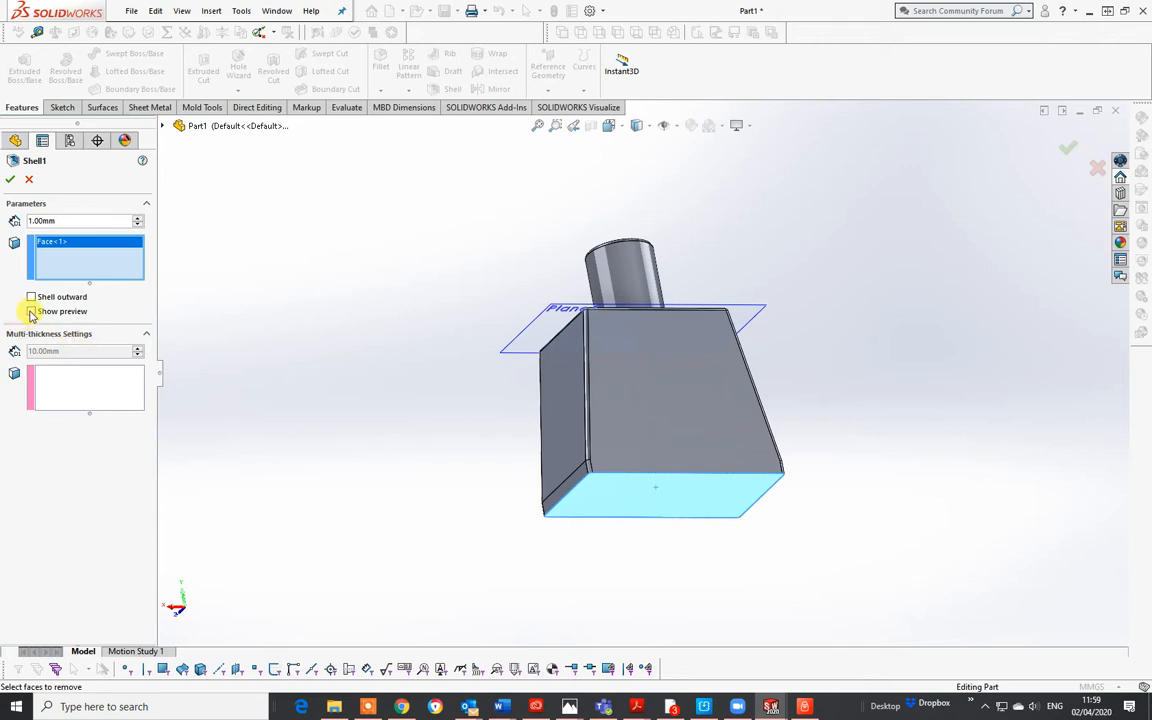
left_click(31, 311)
middle_click_drag(666, 393, 674, 332)
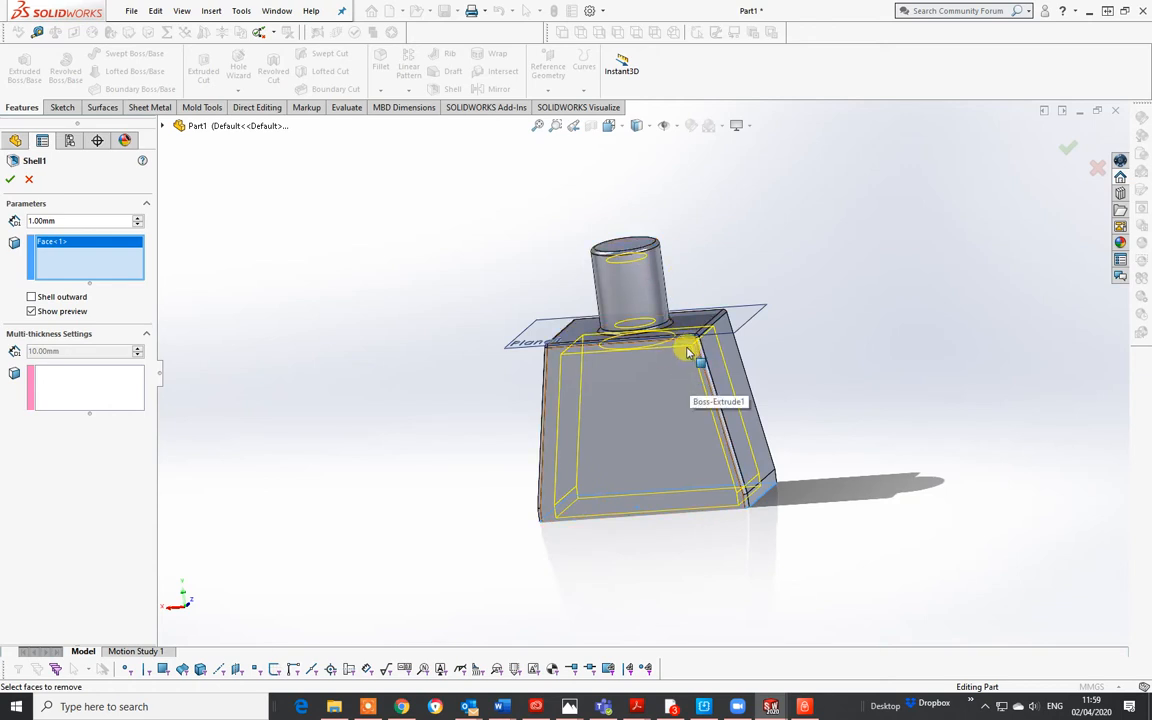
scroll(644, 298, "down", 3)
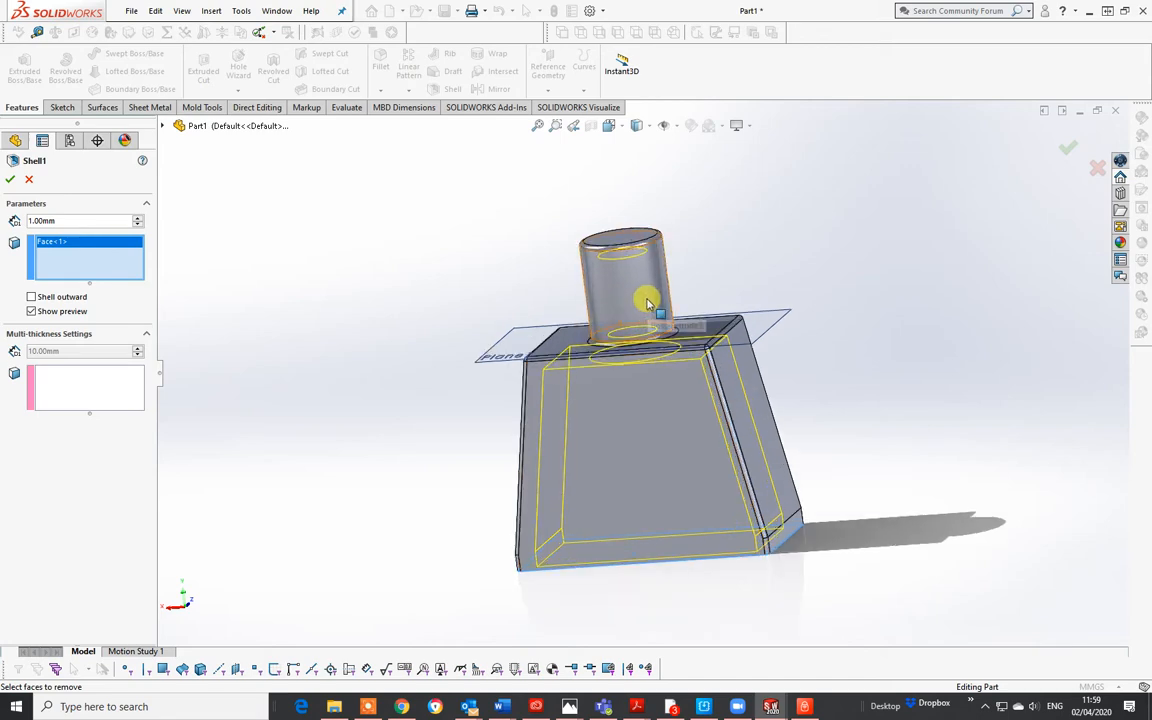
middle_click_drag(682, 429, 666, 347)
middle_click_drag(569, 295, 576, 368)
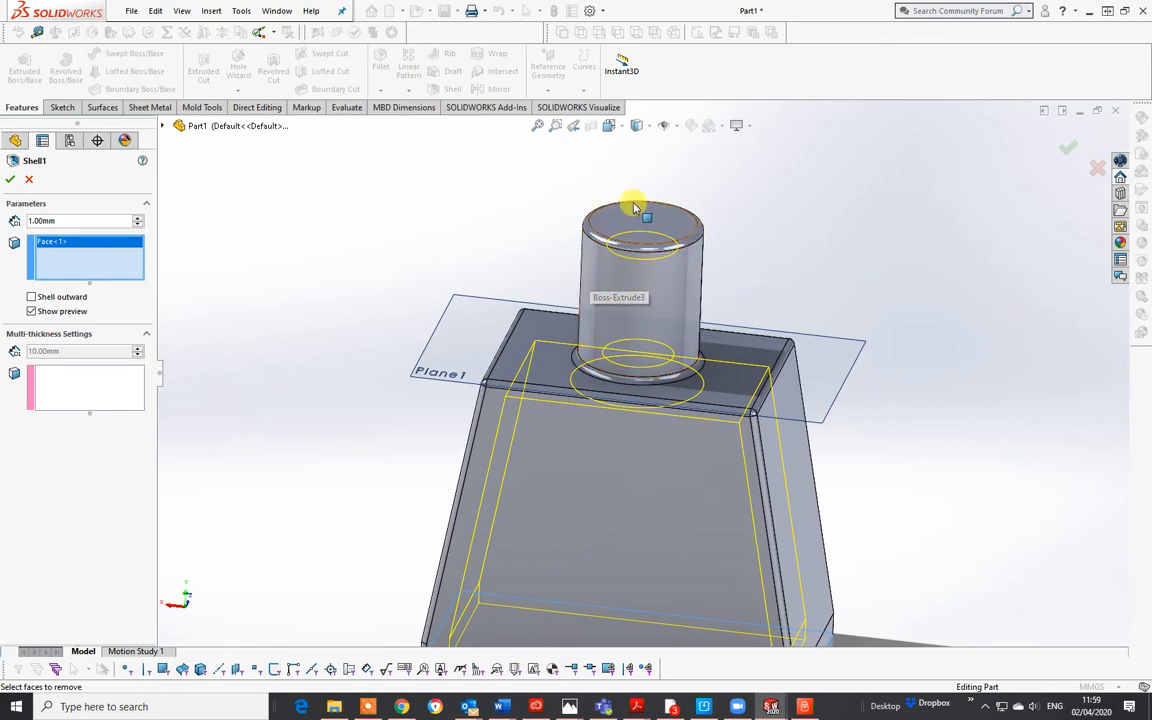
middle_click_drag(645, 340, 676, 372)
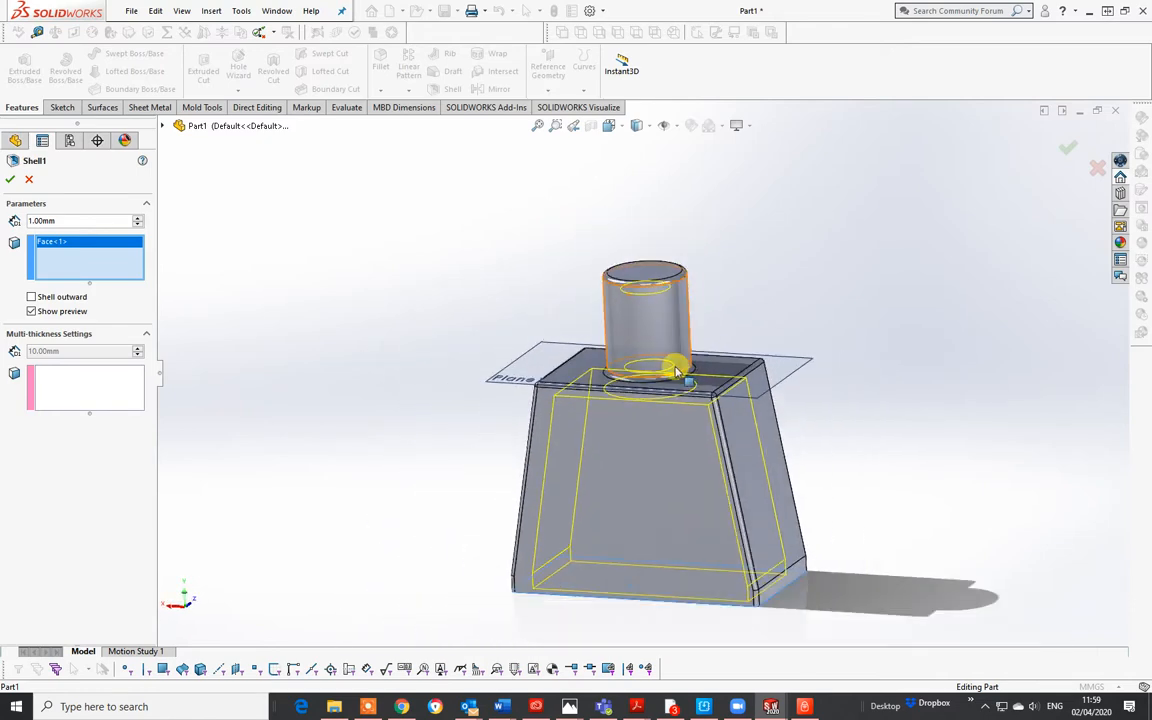
middle_click_drag(645, 415, 684, 360)
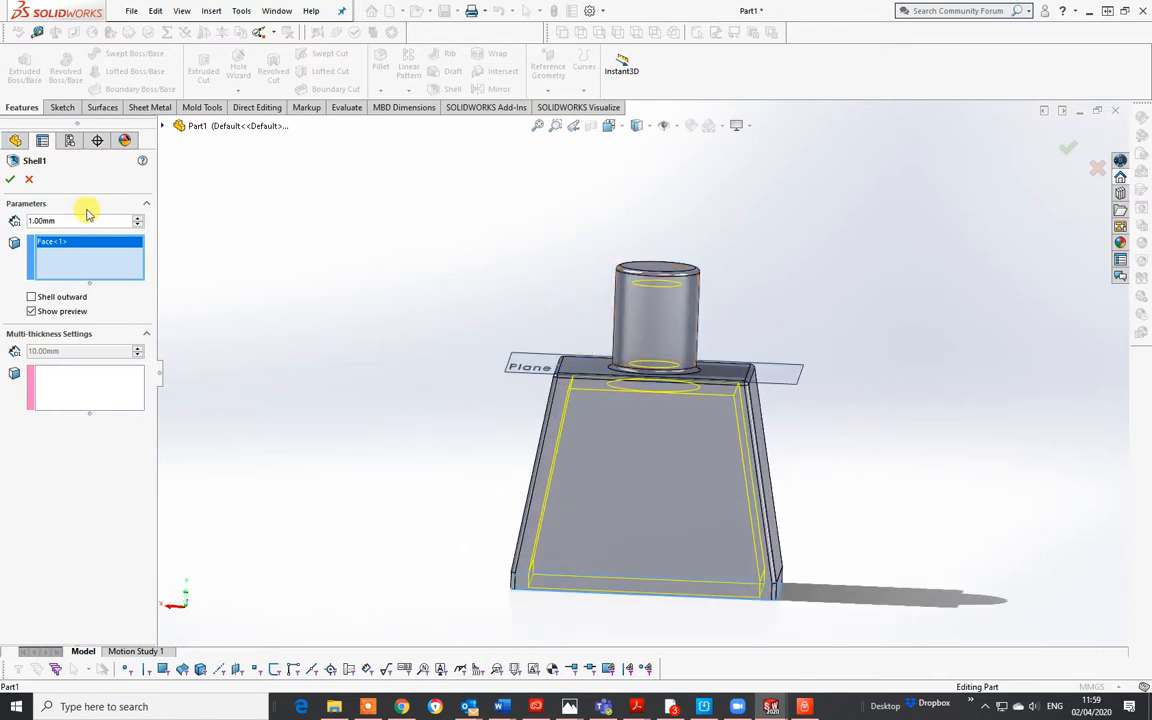
left_click(10, 180)
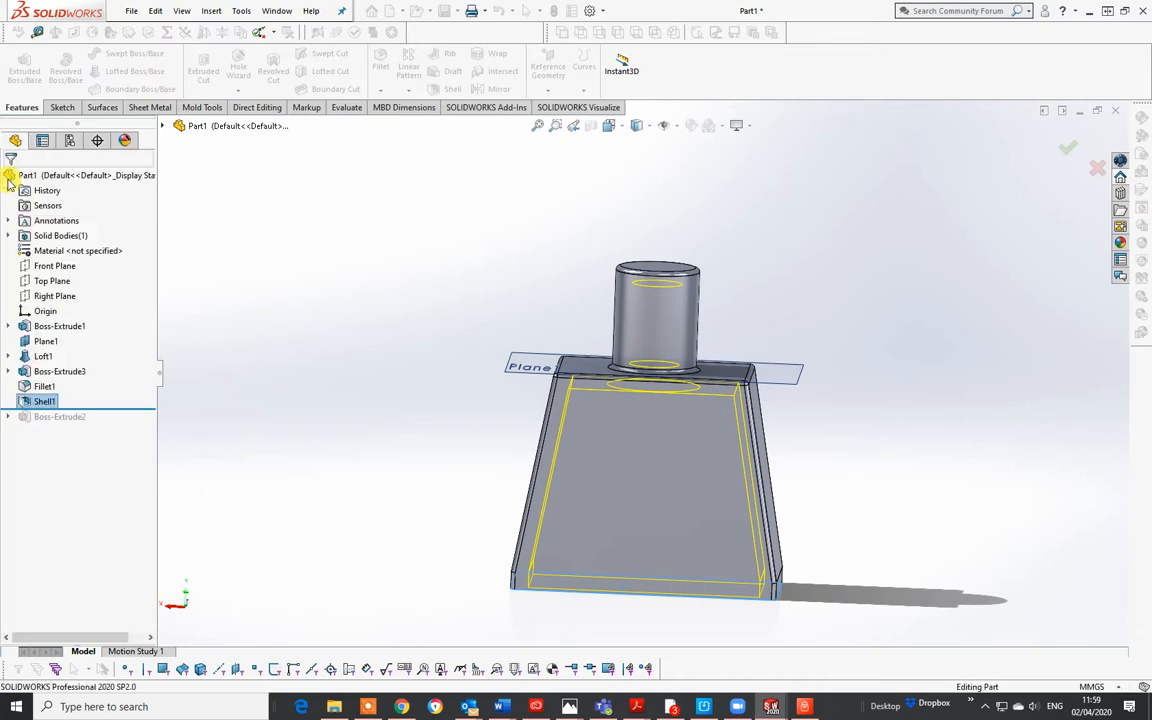
Examine the shelled body's hollow interior through the open base and its outside from several angles.
middle_click_drag(680, 526, 660, 213)
scroll(646, 358, "up", 1)
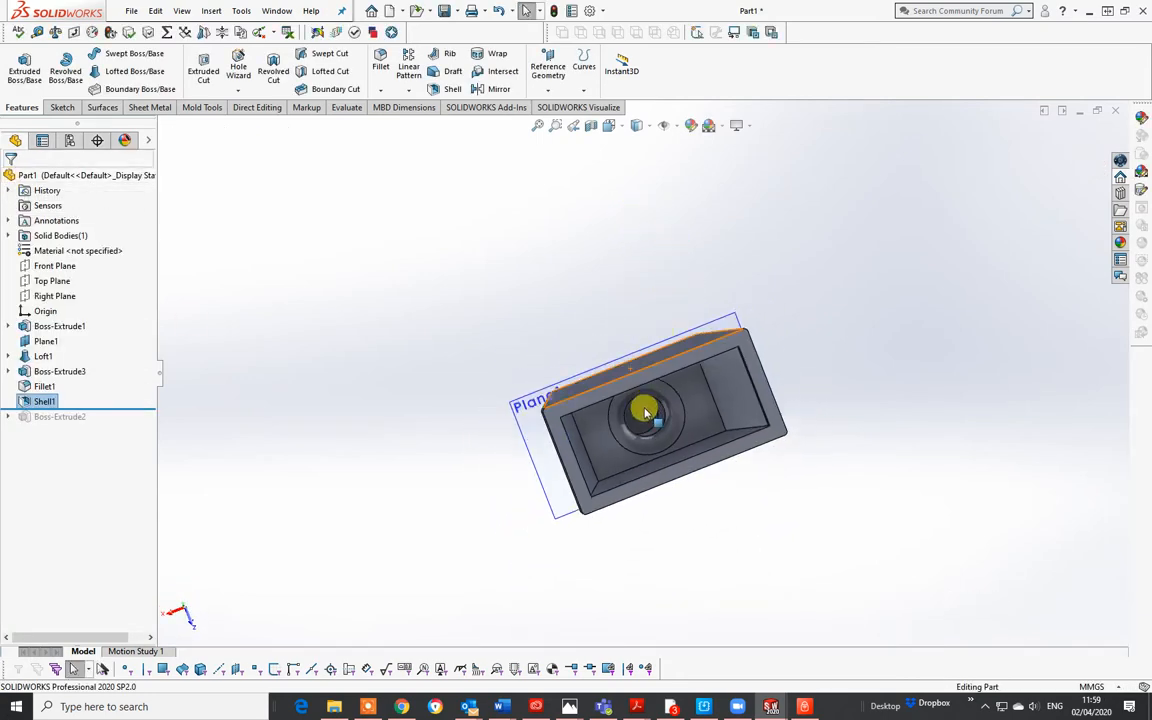
scroll(650, 415, "down", 4)
middle_click_drag(656, 424, 669, 301)
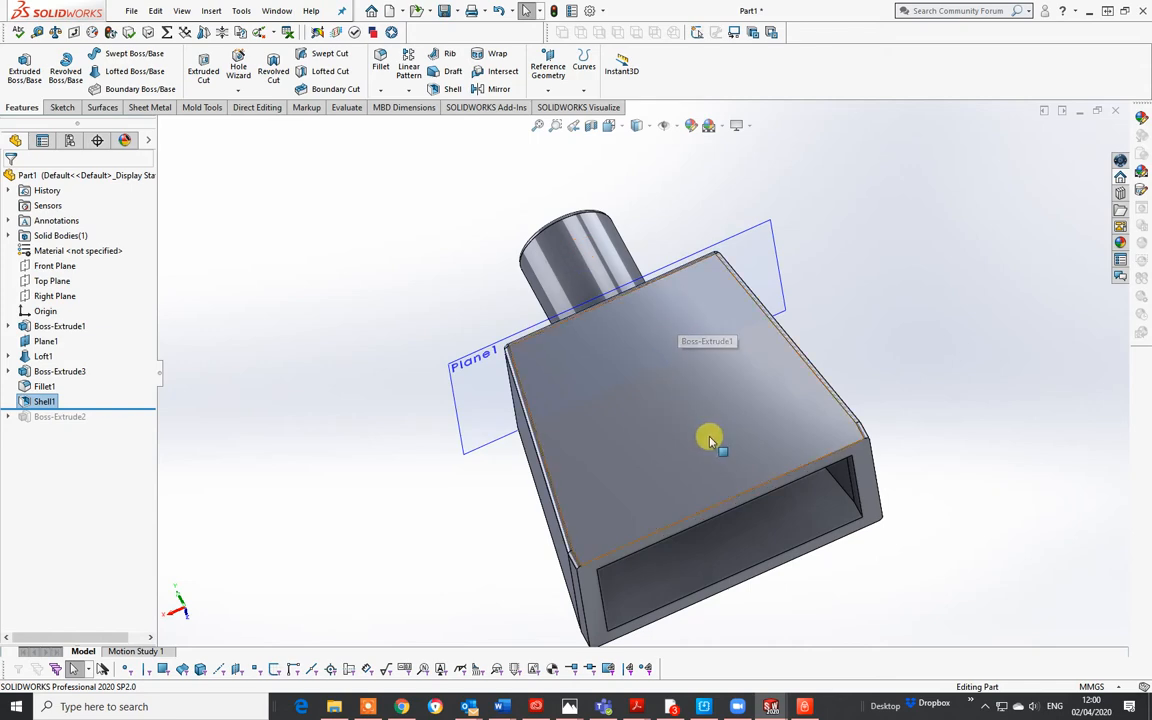
middle_click_drag(709, 441, 694, 548)
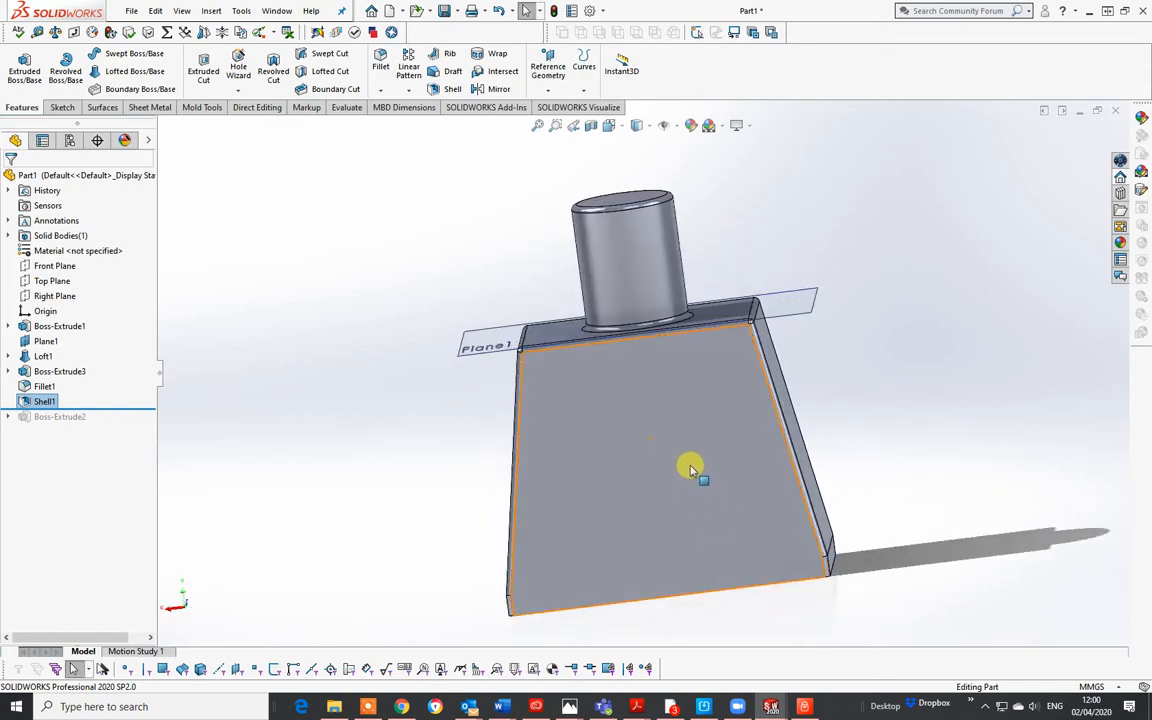
middle_click_drag(690, 468, 666, 368)
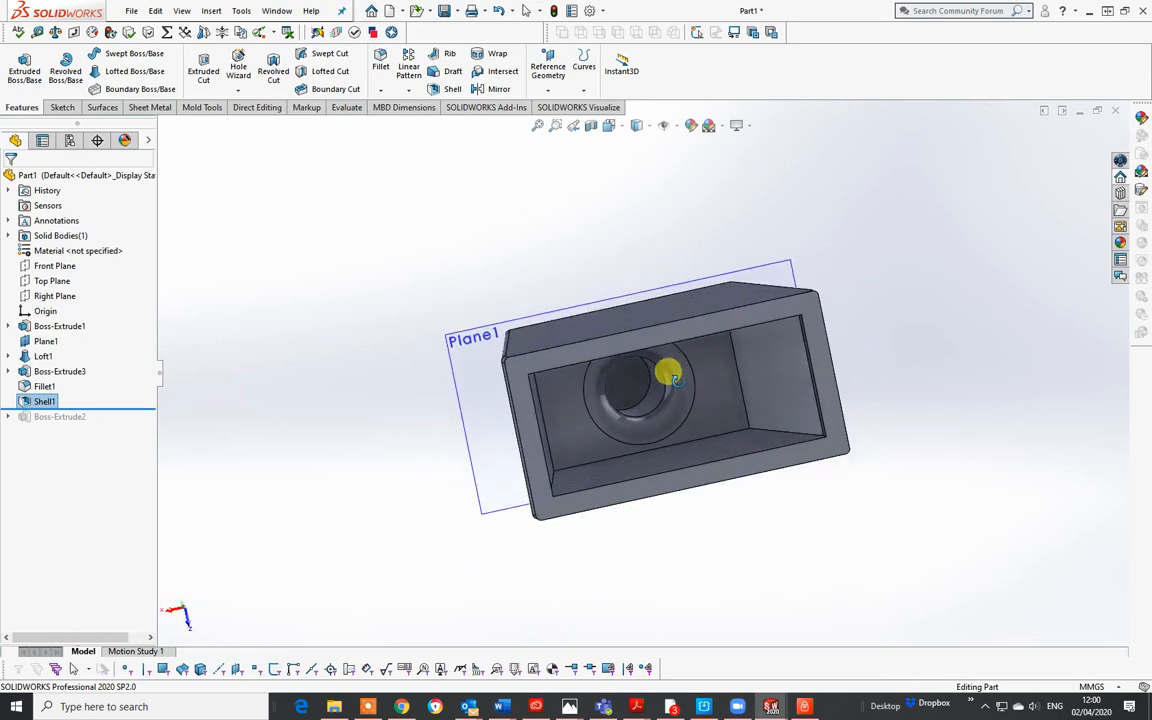
middle_click_drag(748, 366, 818, 470)
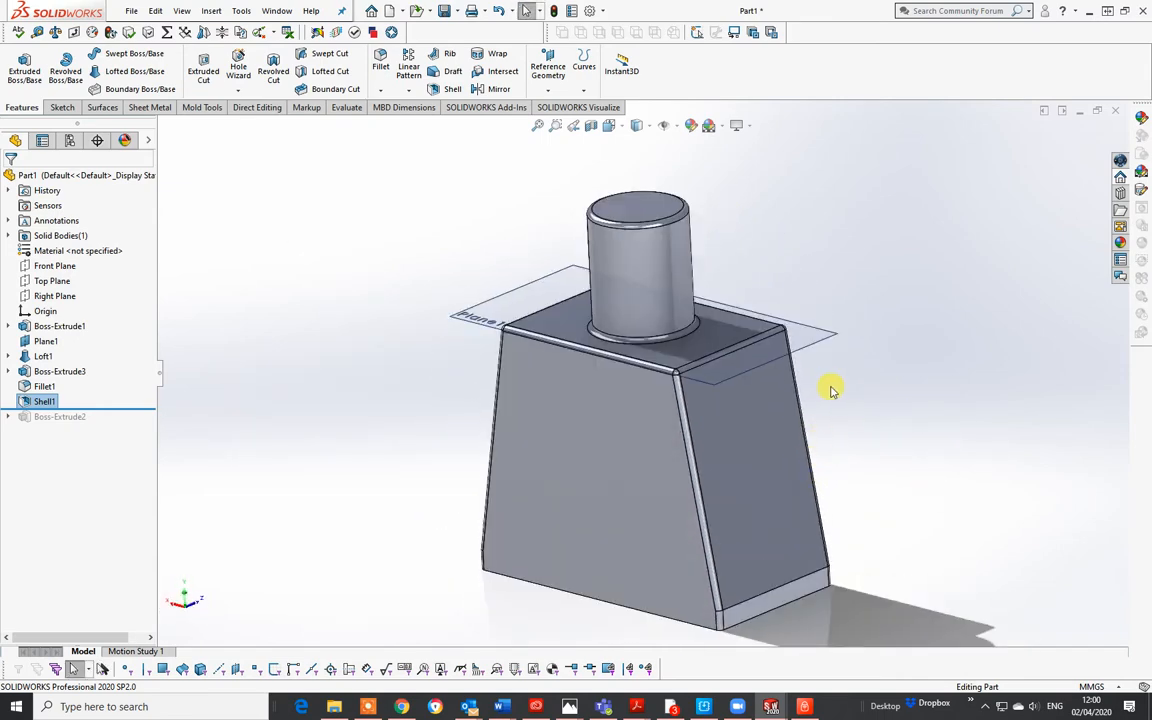
Start a sketch on the narrow tapered side face and draw a vertical centerline about 11.8 mm long from its top edge's midpoint to its bottom edge.
left_click(60, 108)
left_click(18, 62)
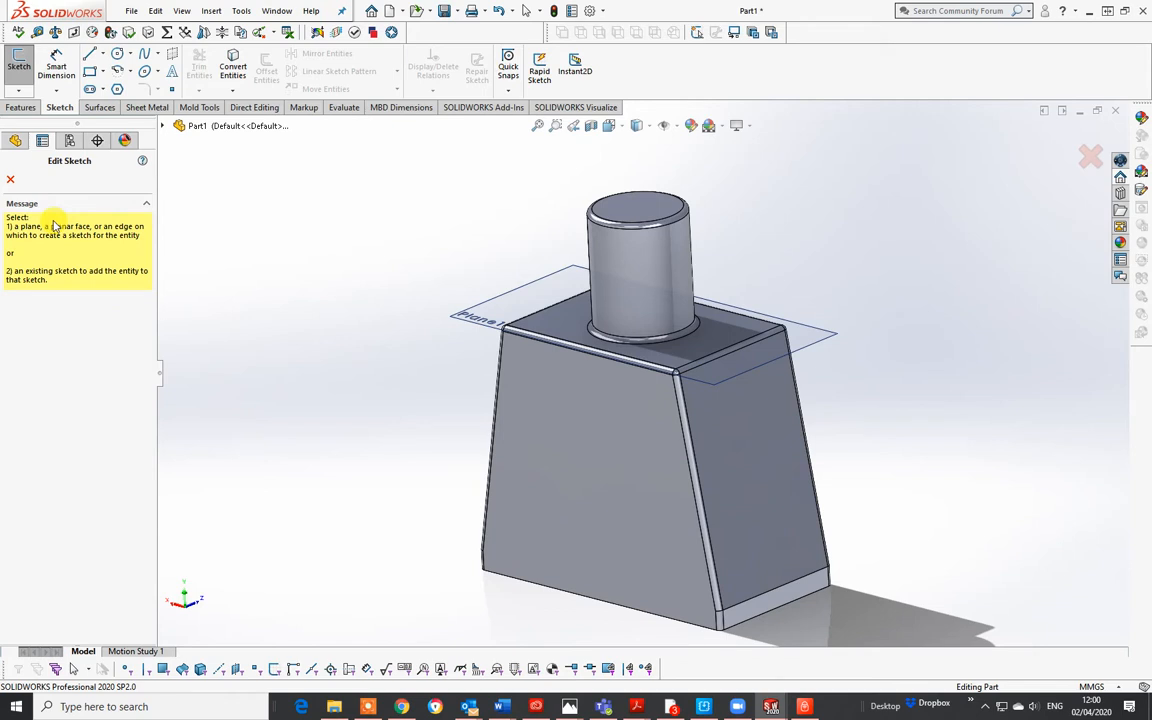
left_click(748, 430)
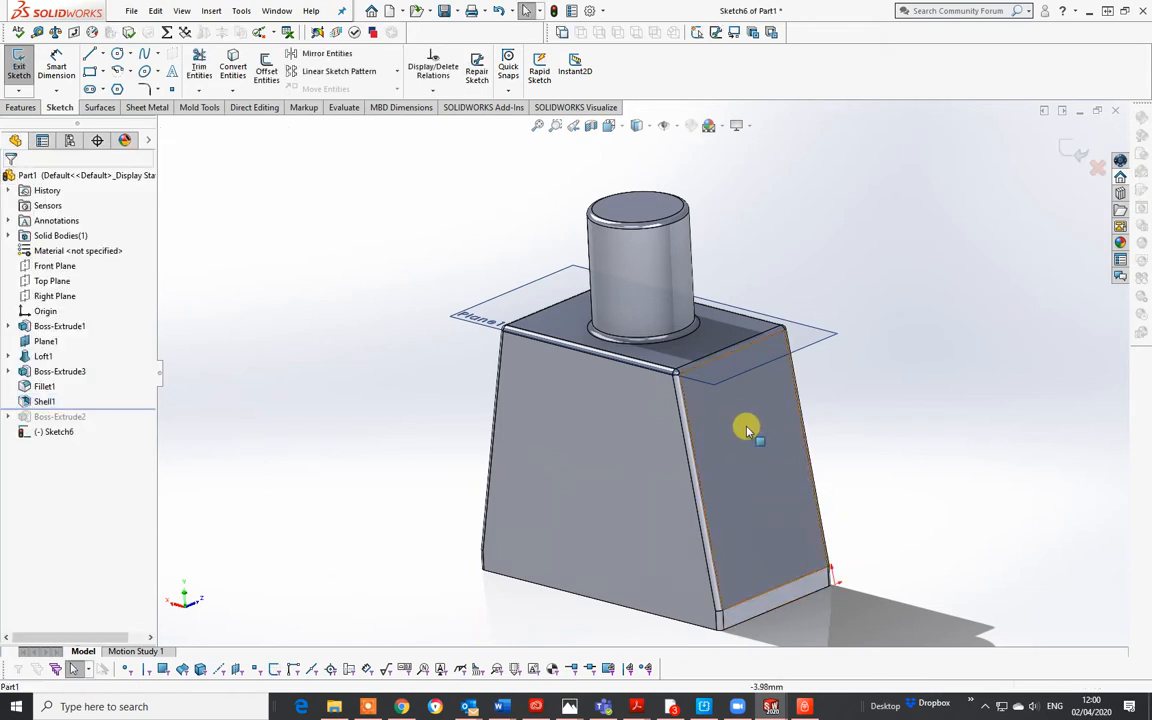
middle_click_drag(877, 470, 796, 470)
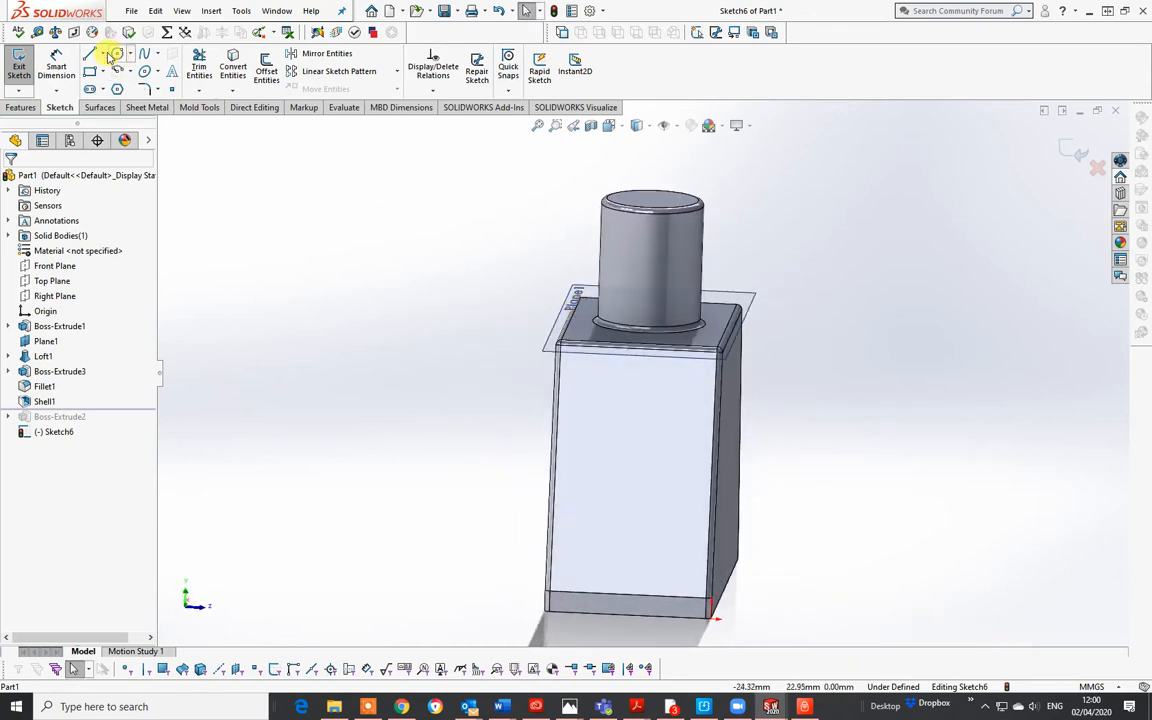
left_click(103, 54)
left_click(110, 88)
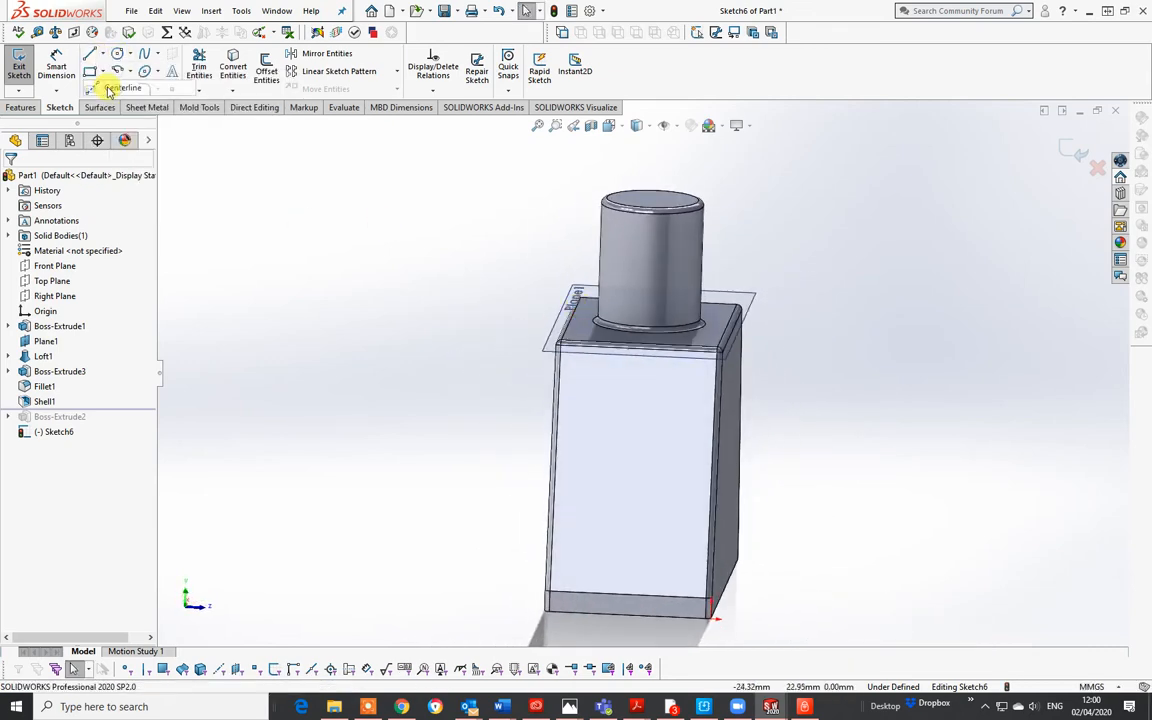
left_click(640, 352)
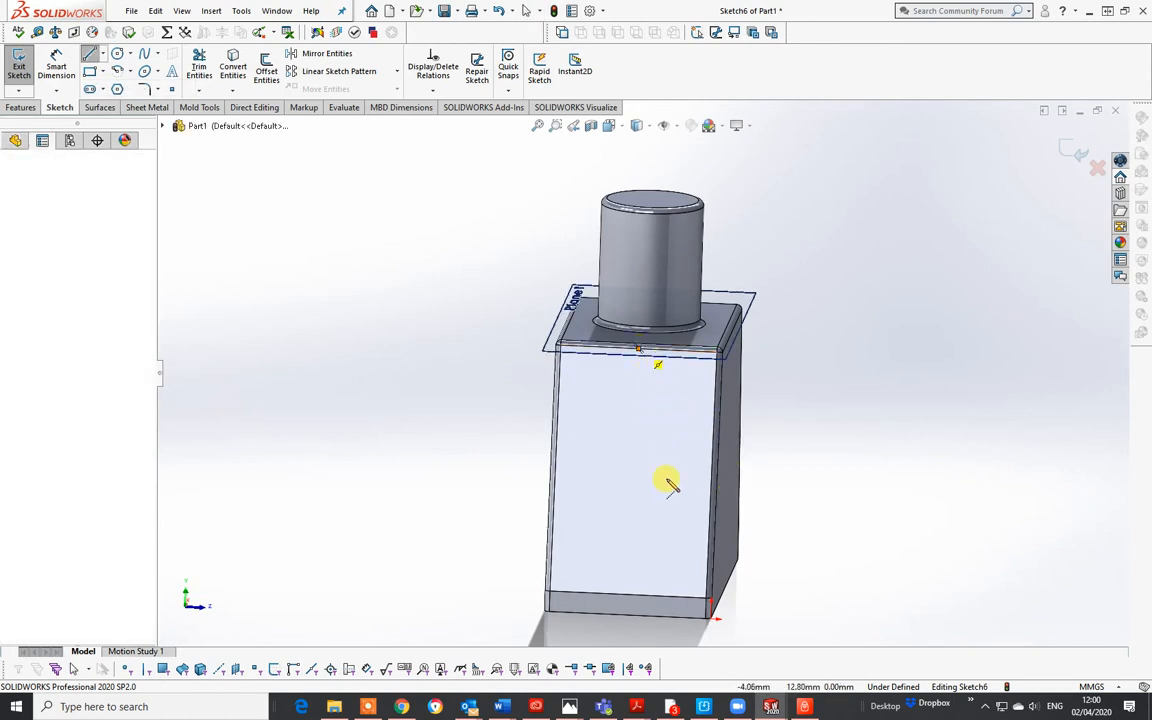
left_click(626, 597)
right_click(626, 597)
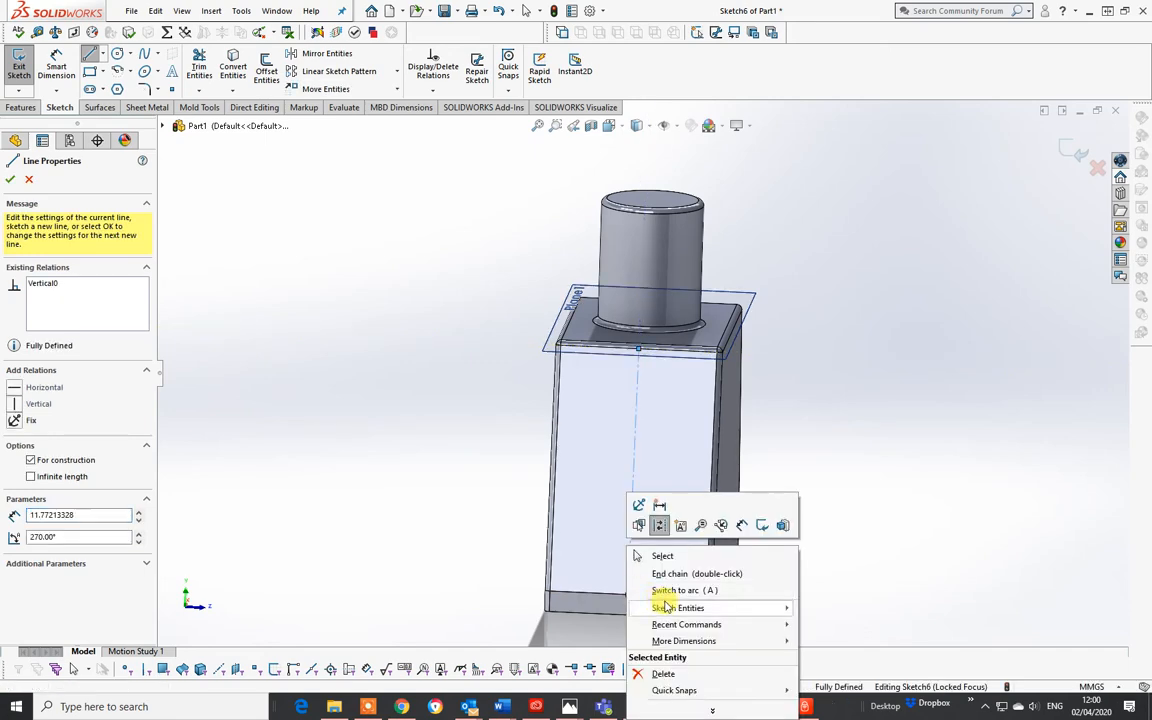
left_click(662, 556)
Sketch a circle about 4.5 mm in diameter centred on the centerline in the upper half of the side face.
middle_click_drag(712, 517, 681, 303)
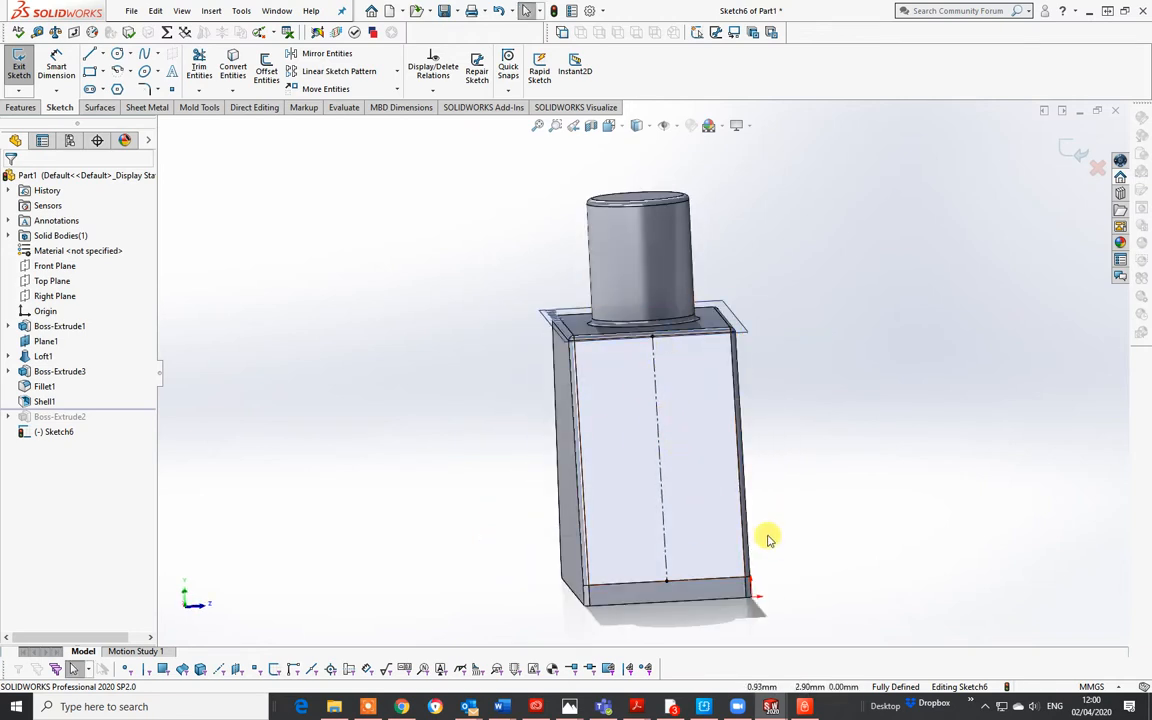
middle_click_drag(622, 430, 715, 432)
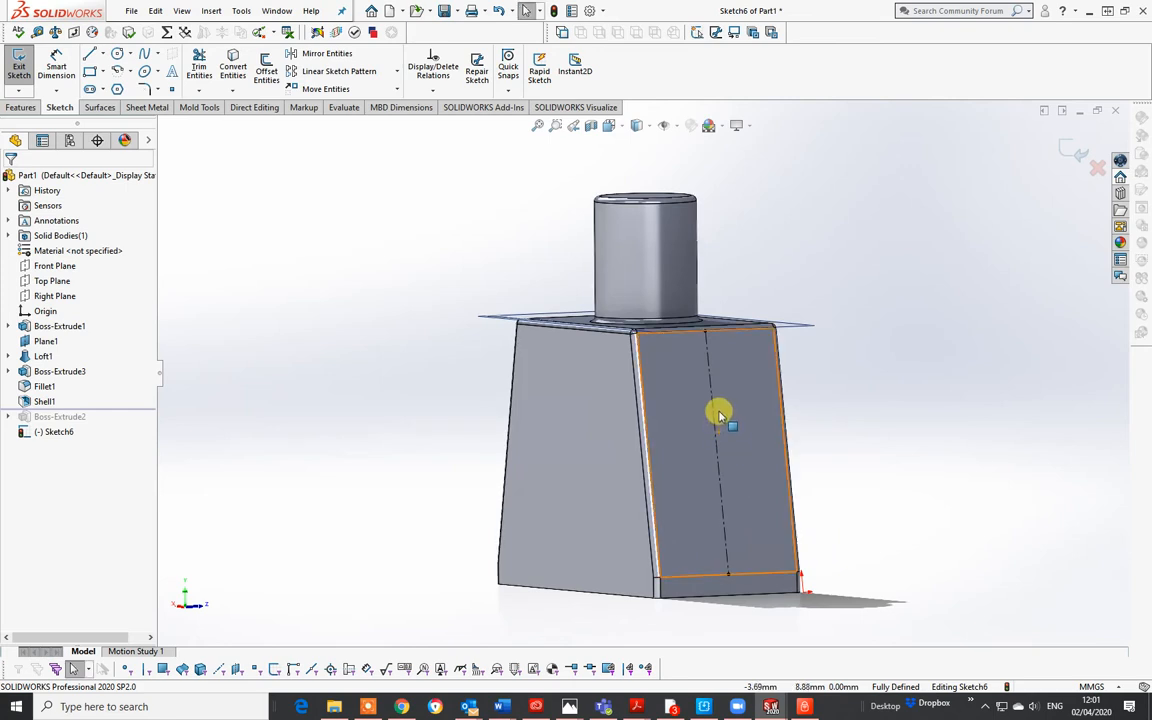
mouse_move(726, 418)
middle_mouse_down()
mouse_move(728, 404)
mouse_move(797, 404)
mouse_move(668, 401)
mouse_move(721, 424)
middle_mouse_up()
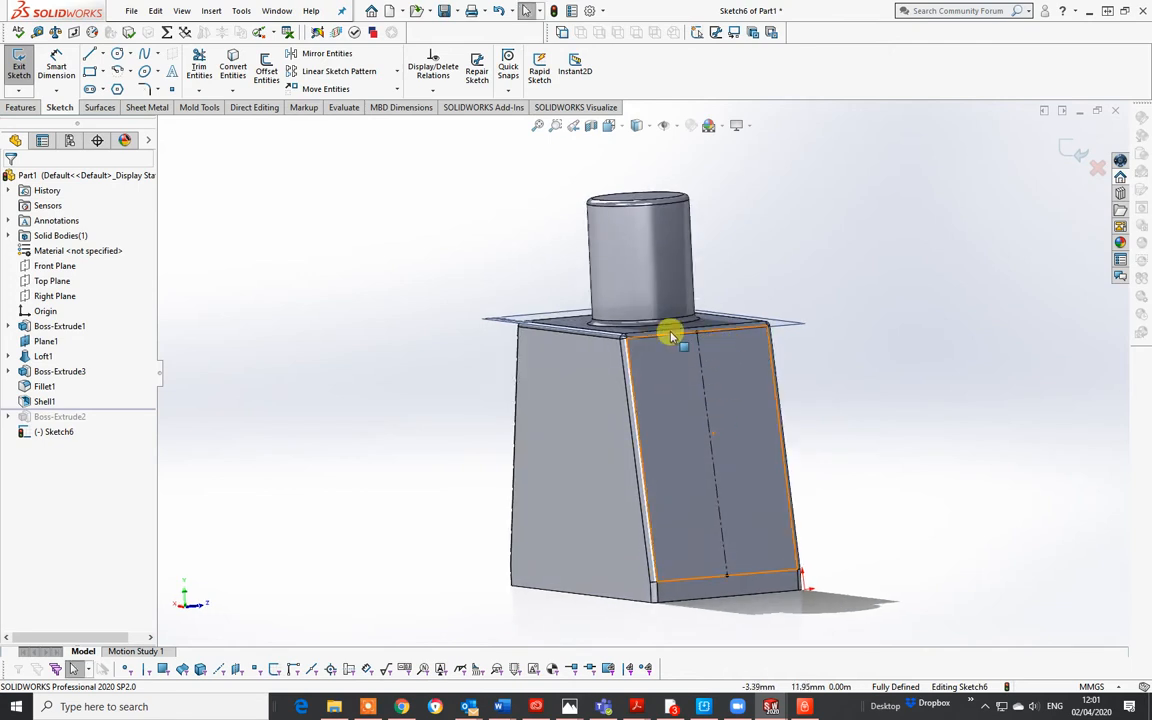
left_click(117, 56)
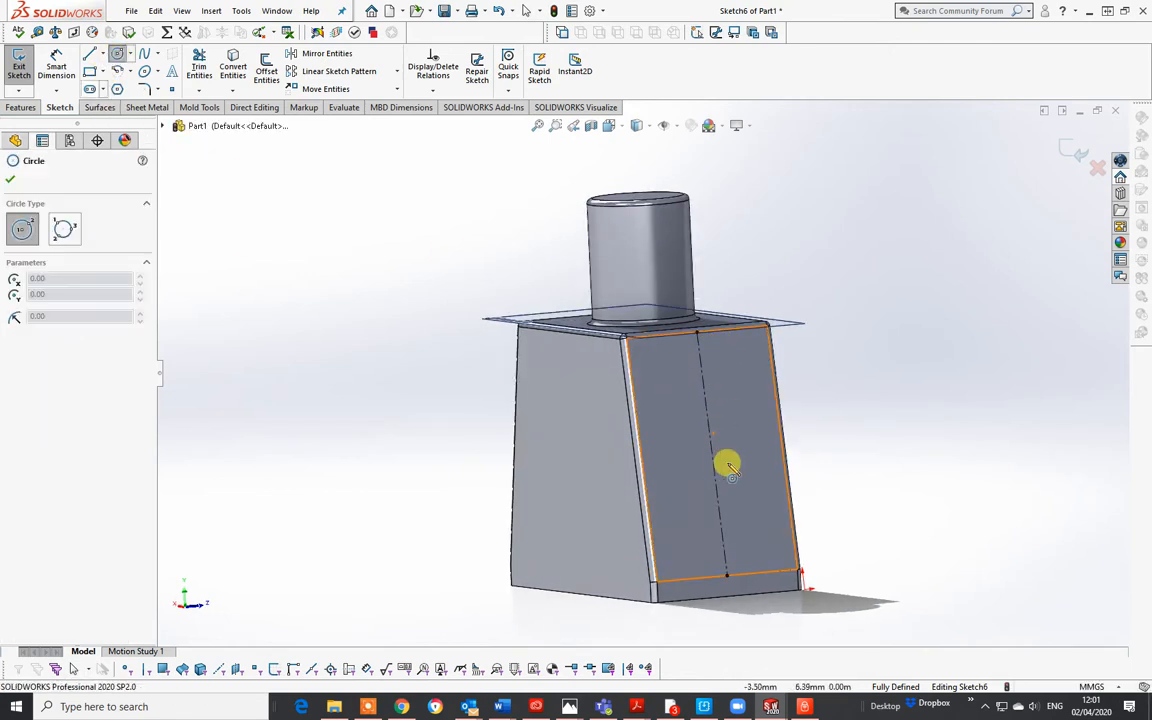
left_click(707, 410)
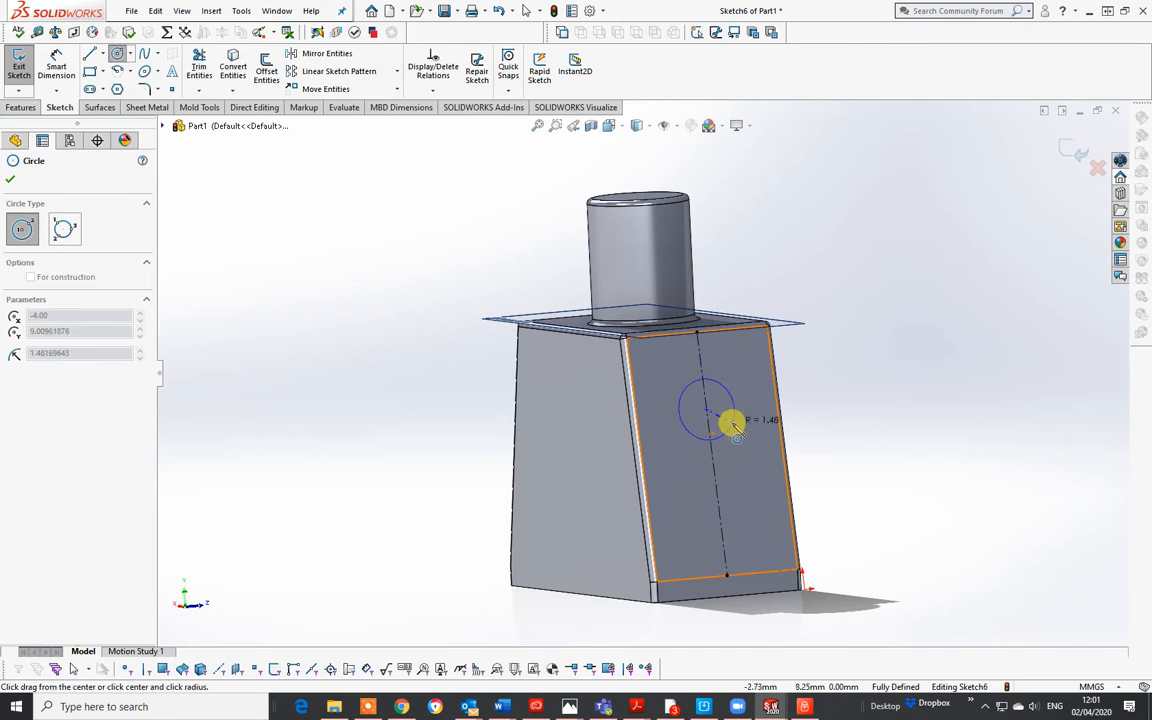
left_click(742, 432)
right_click(765, 450)
left_click(770, 447)
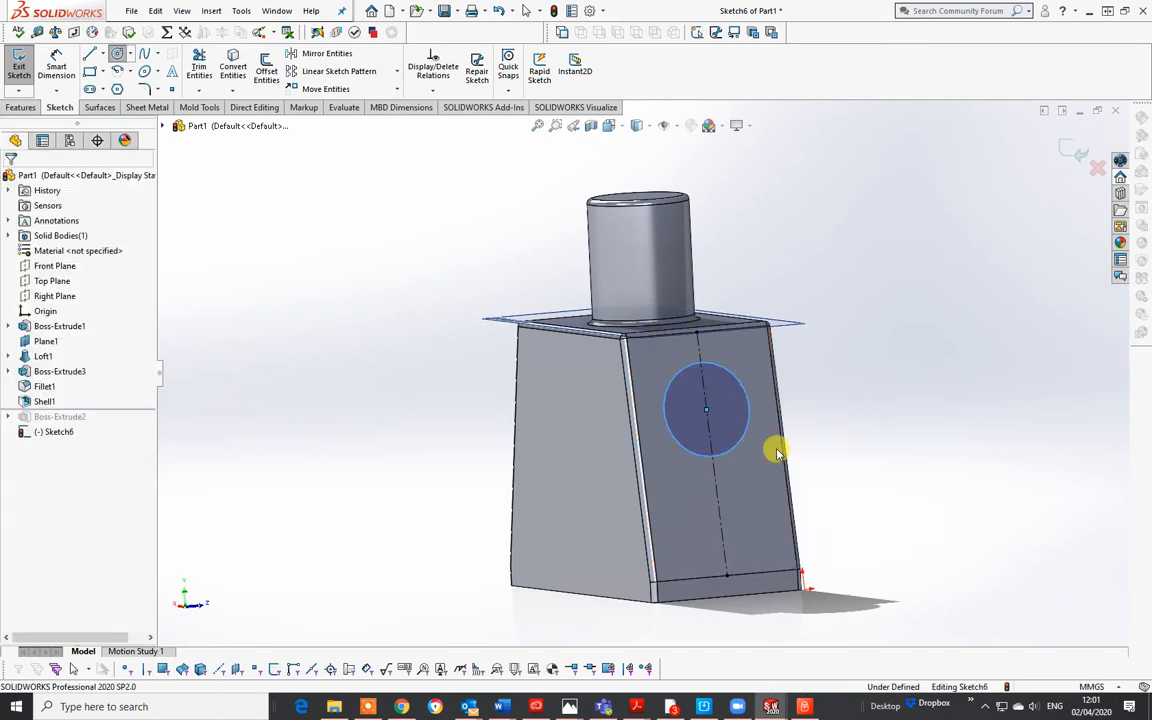
Dimension the circle on the side face with a diameter of 4 mm.
left_click(57, 65)
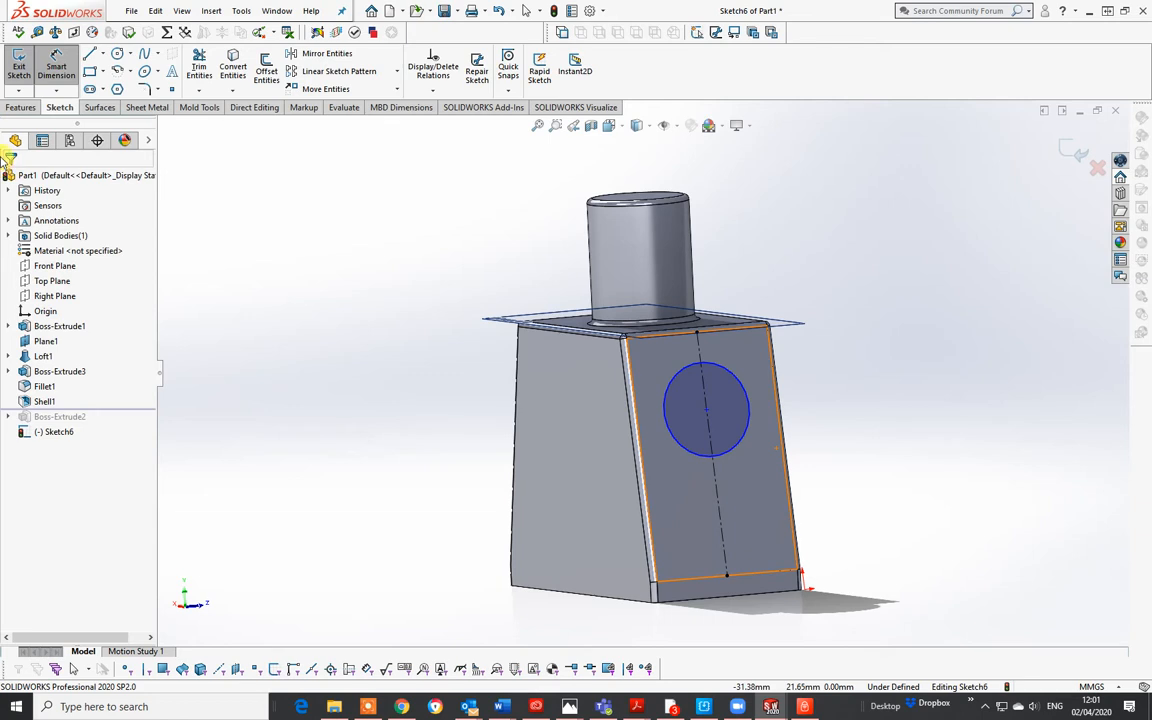
left_click(735, 450)
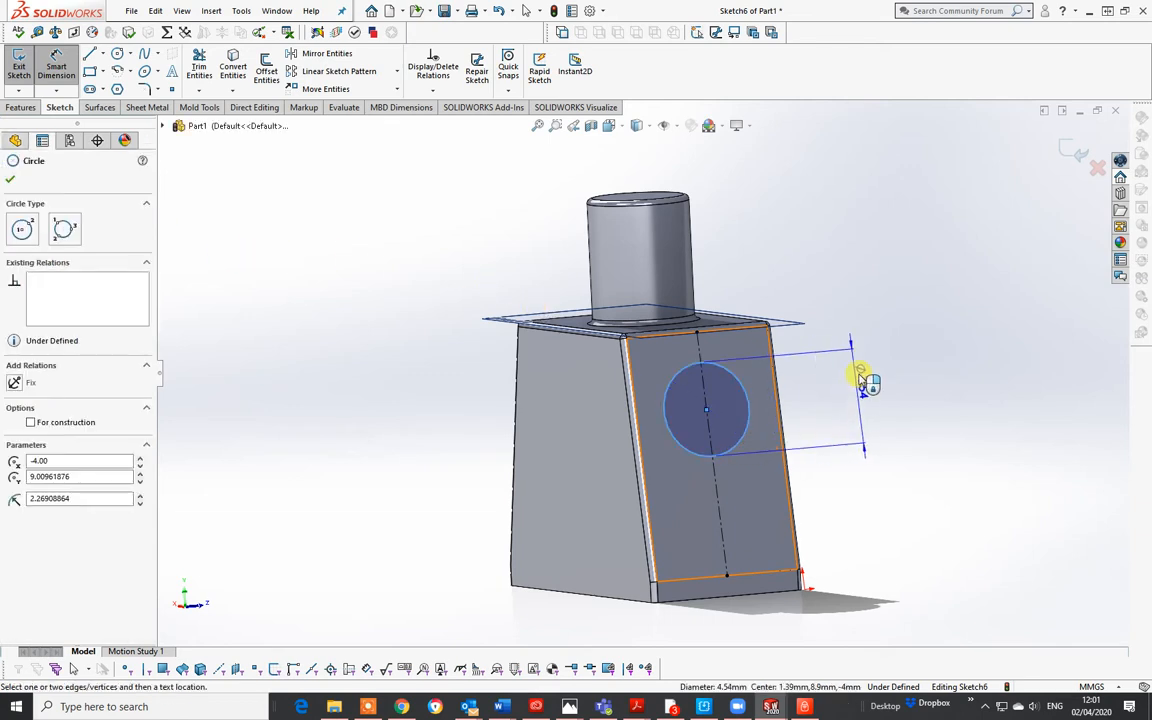
left_click(875, 338)
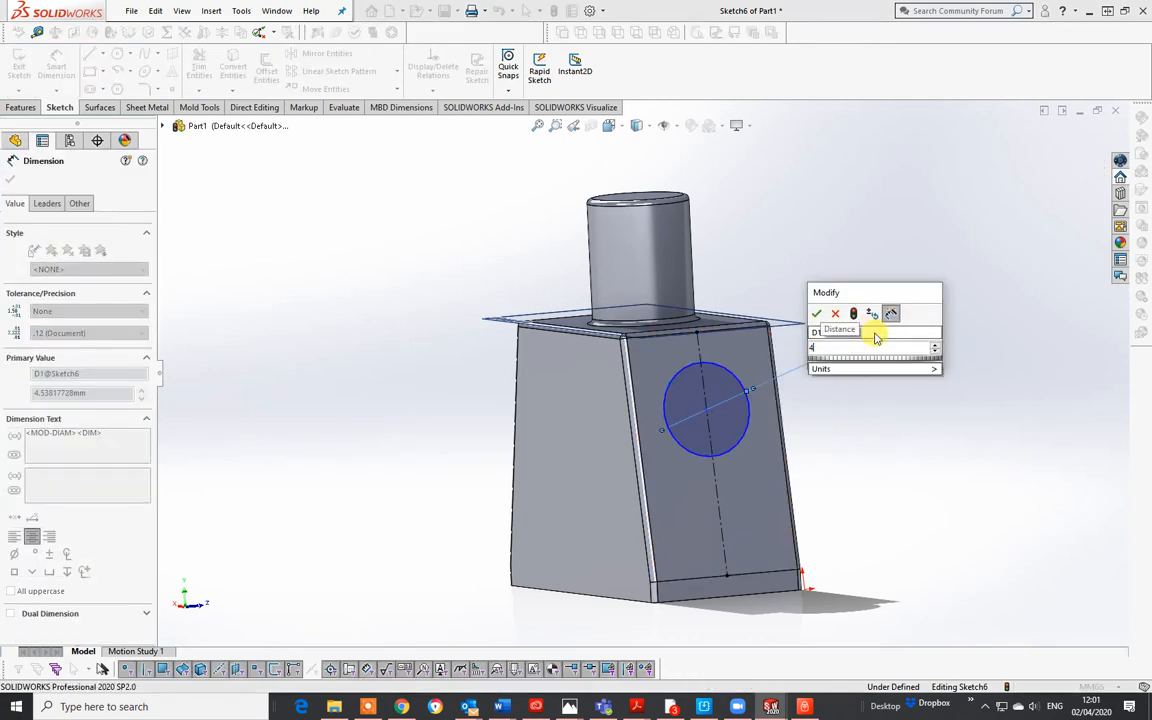
left_click(872, 336)
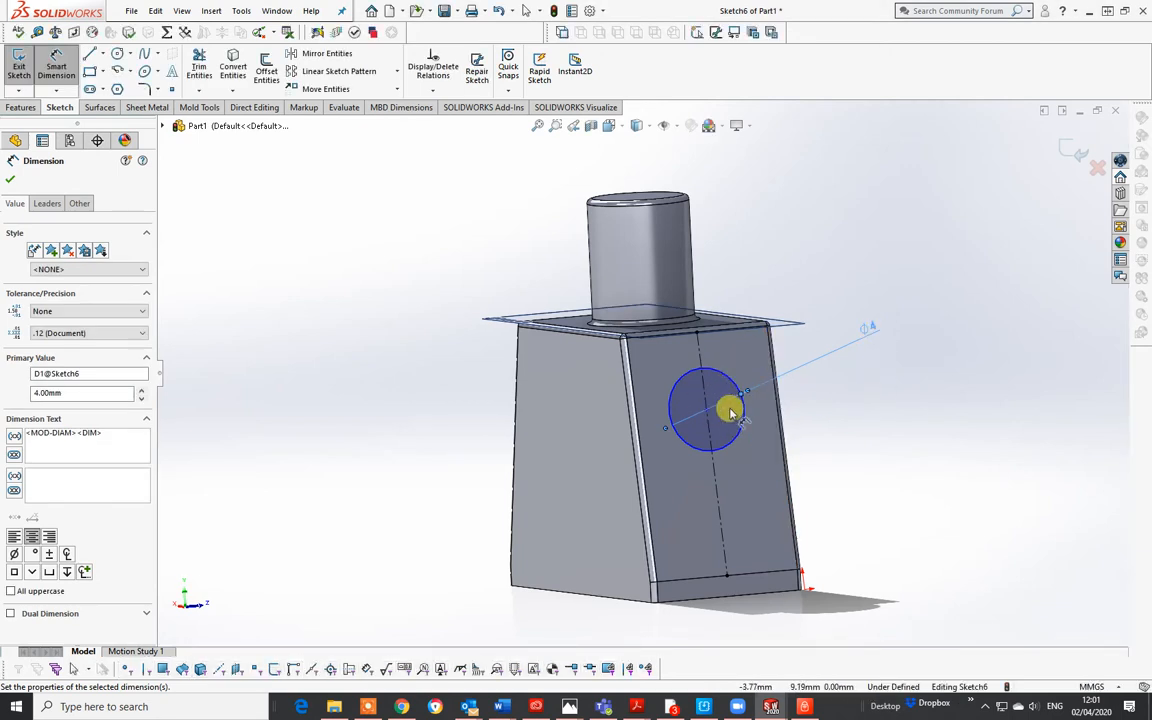
Shift the circle slightly down along the centerline by moving its centre point.
key("Escape")
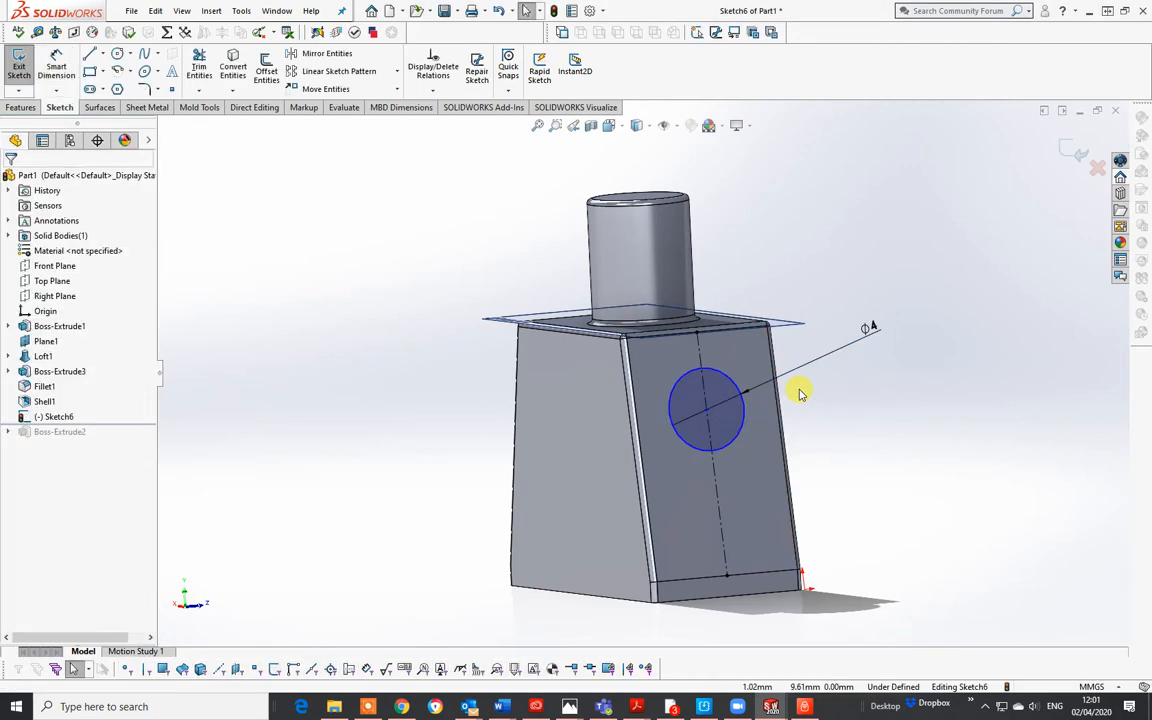
left_click_drag(706, 413, 683, 430)
mouse_move(503, 451)
left_mouse_down()
mouse_move(869, 483)
mouse_move(761, 368)
mouse_move(774, 555)
mouse_move(761, 406)
left_mouse_up()
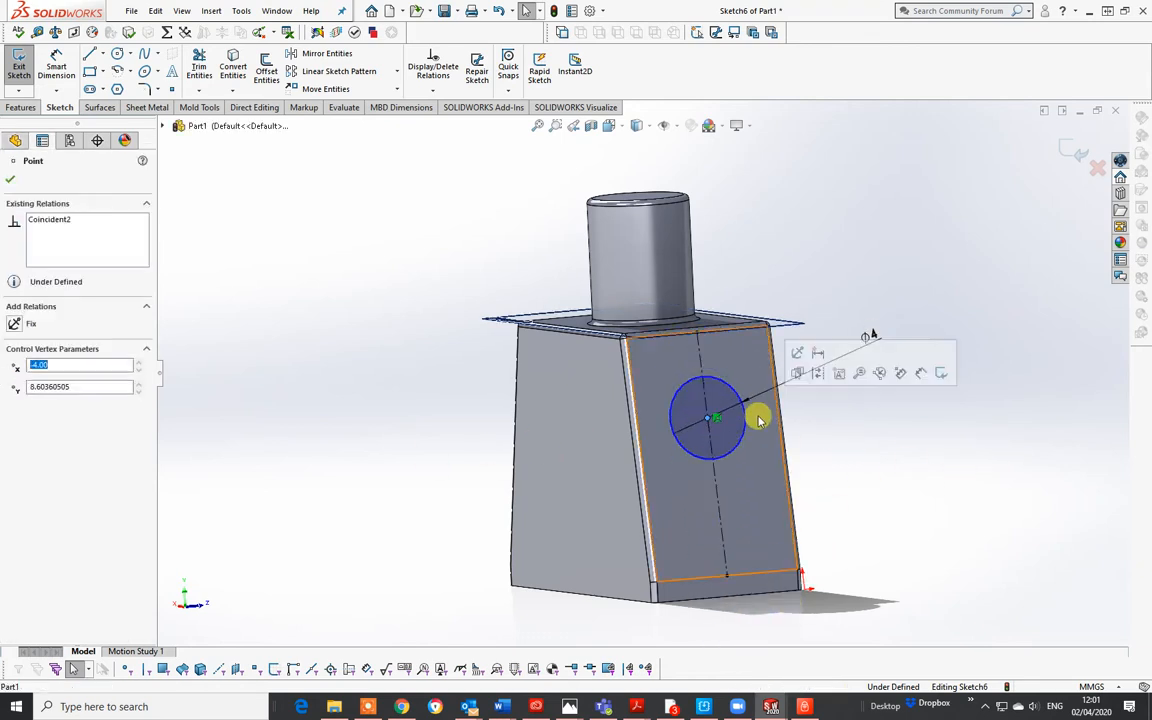
middle_click_drag(812, 504, 868, 494)
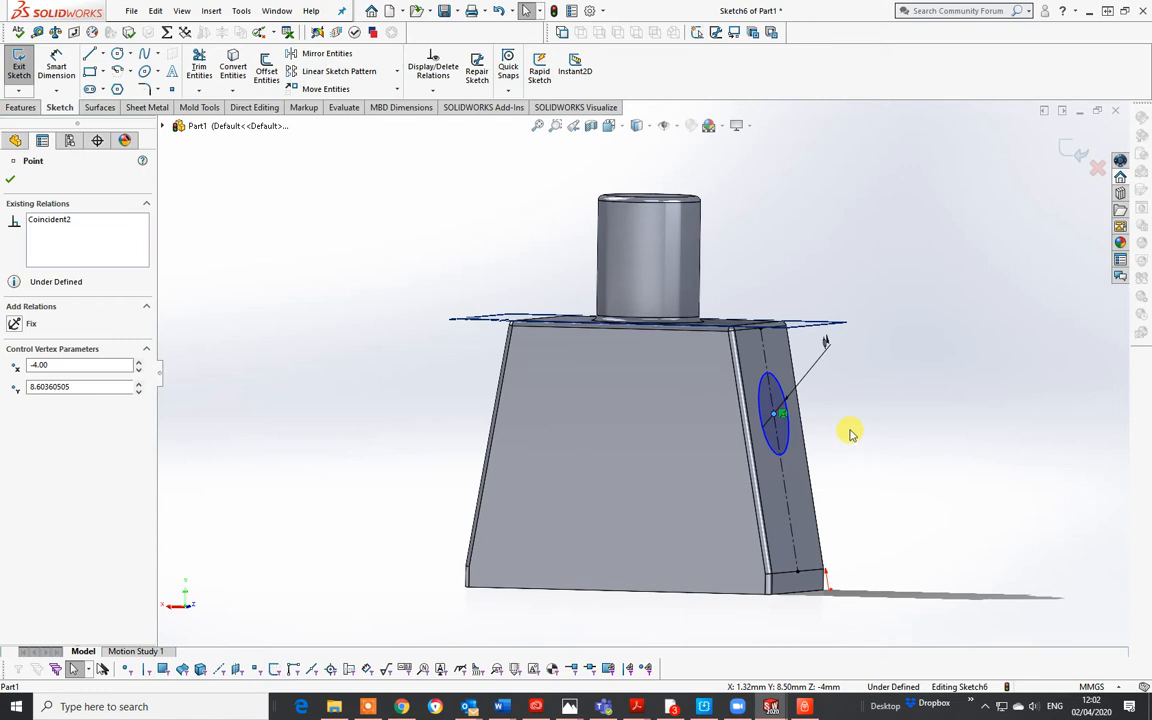
mouse_move(946, 470)
middle_mouse_down()
mouse_move(980, 465)
mouse_move(952, 480)
mouse_move(951, 467)
middle_mouse_up()
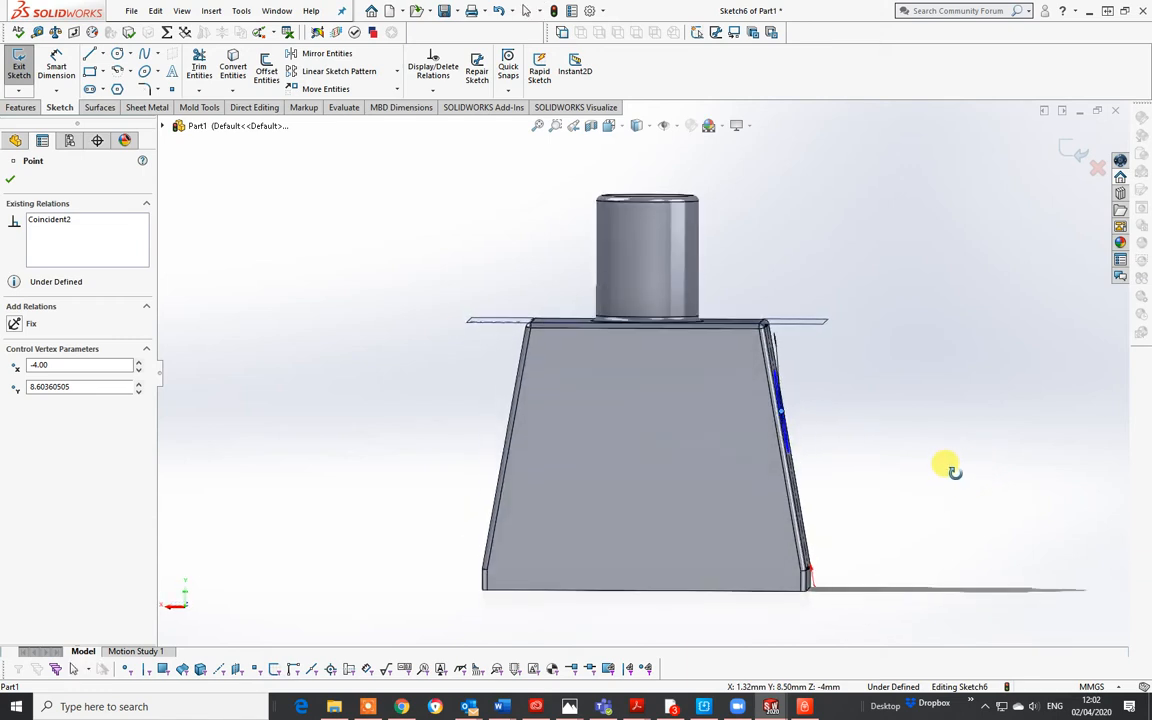
Dimension the circle's centre 8 mm from the centerline's lower endpoint on the side face.
left_click(58, 72)
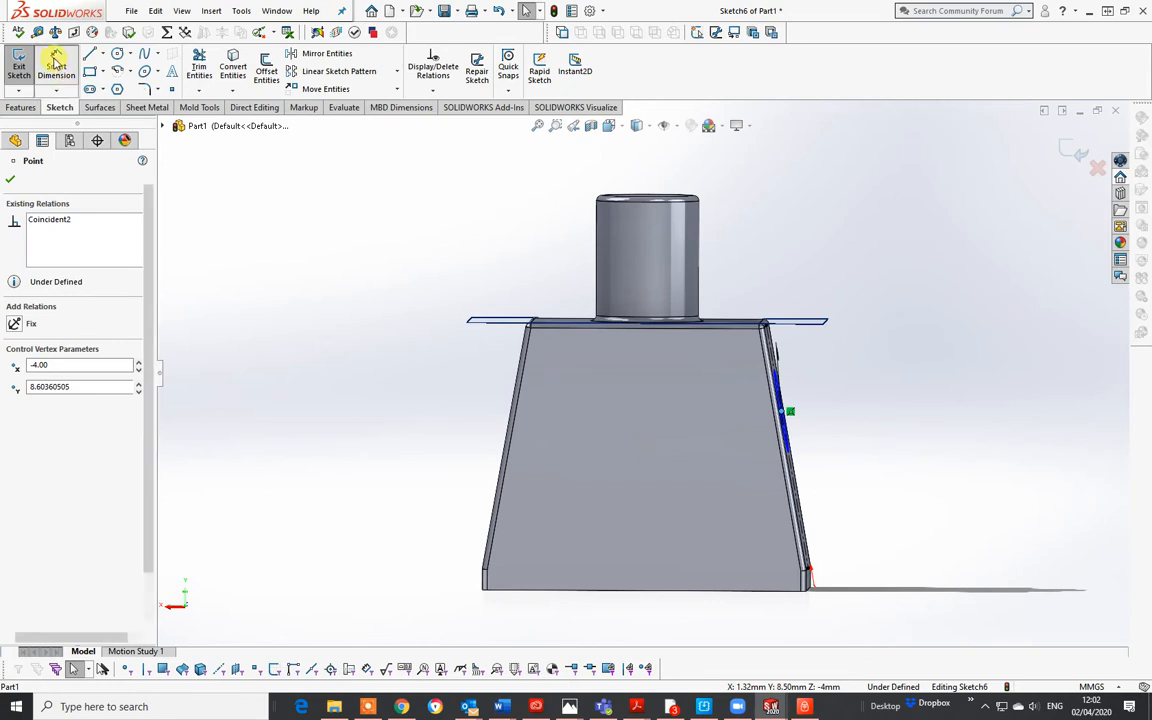
left_click(740, 592)
middle_click_drag(869, 522, 820, 472)
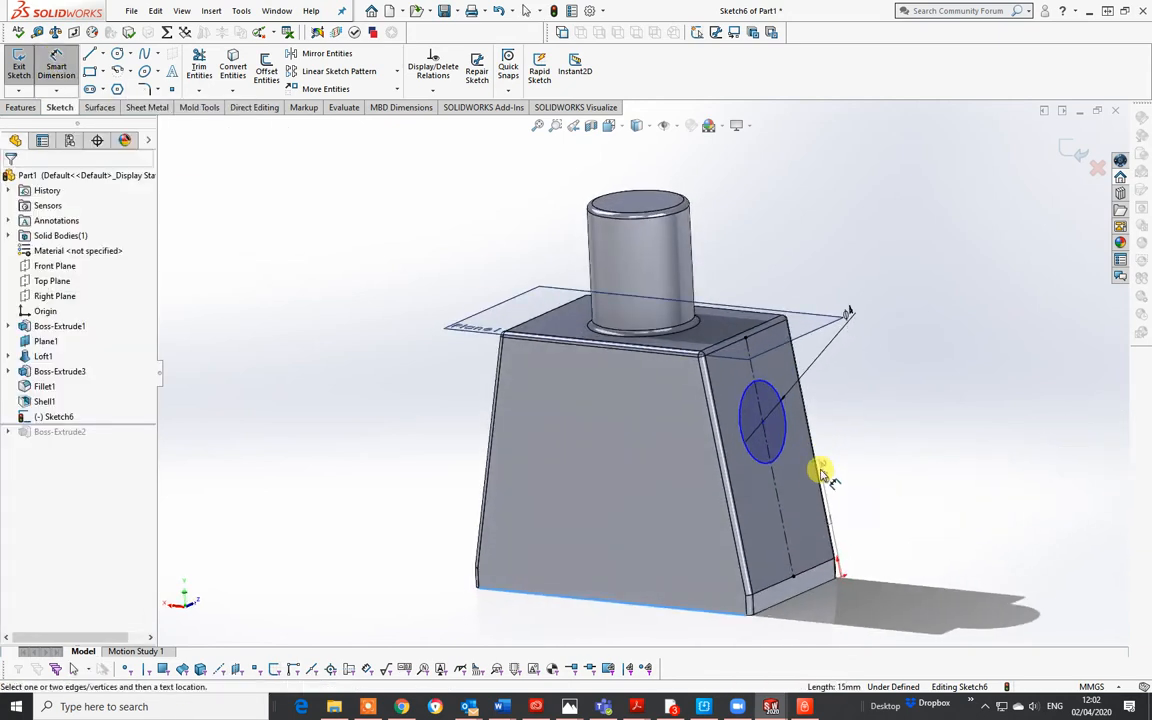
left_click(763, 424)
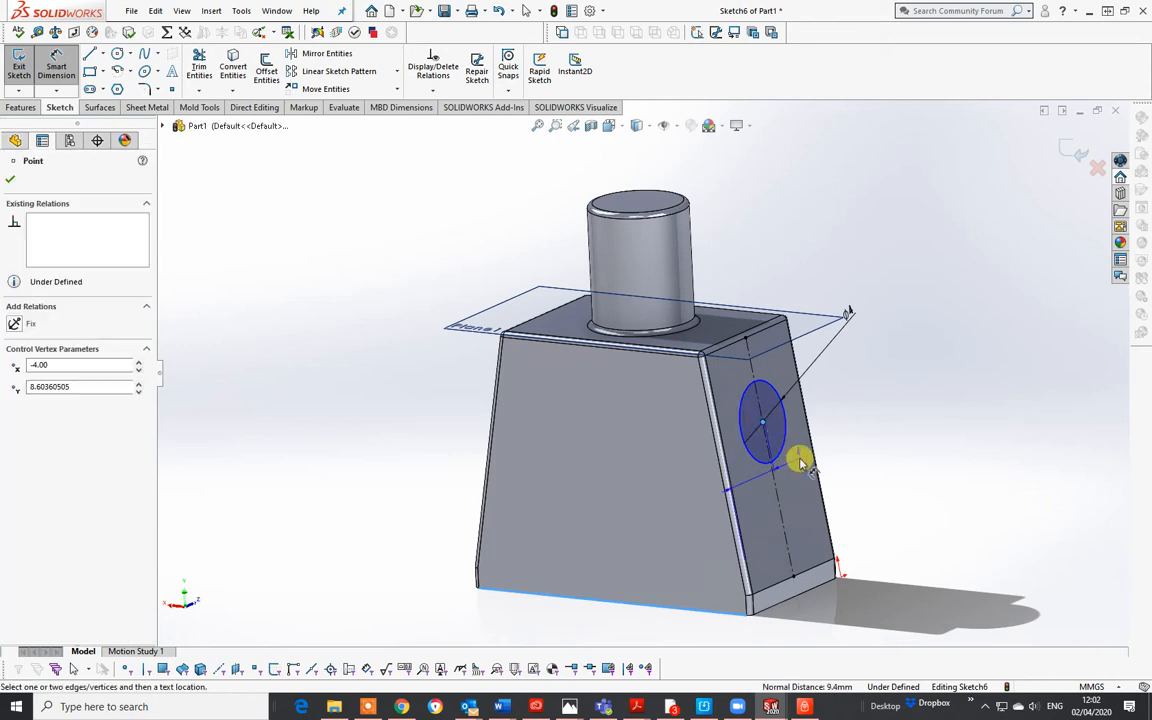
key("Escape")
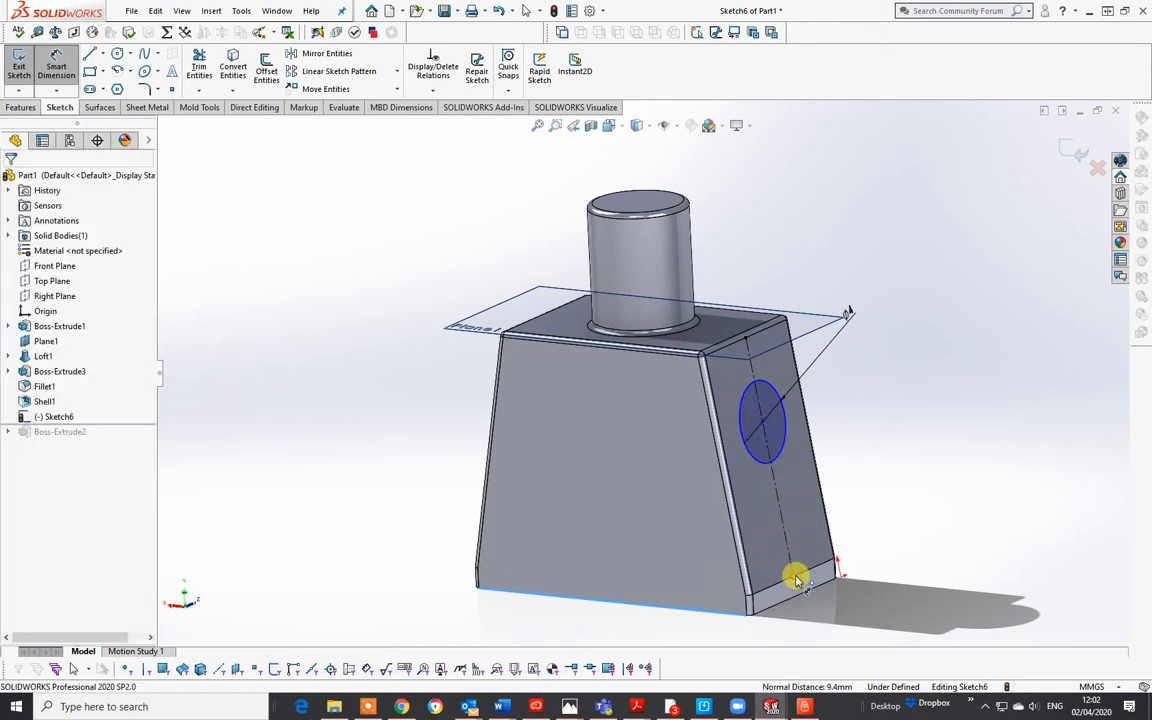
left_click(763, 424)
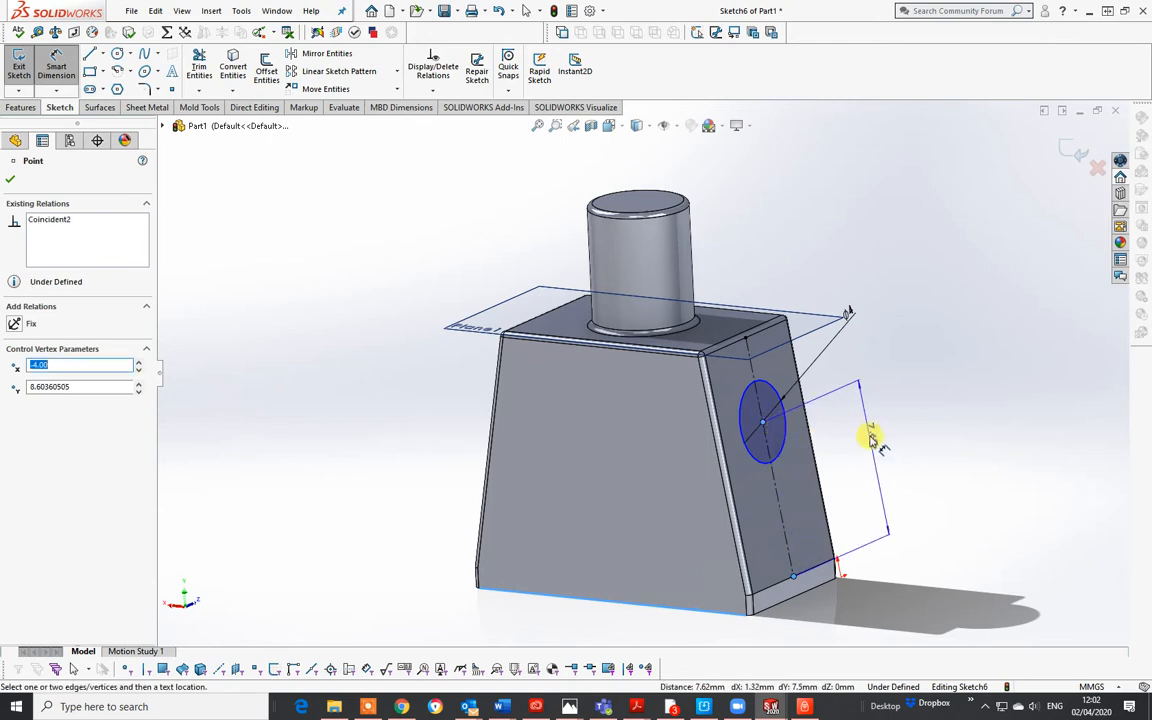
key("Escape")
left_click(873, 432)
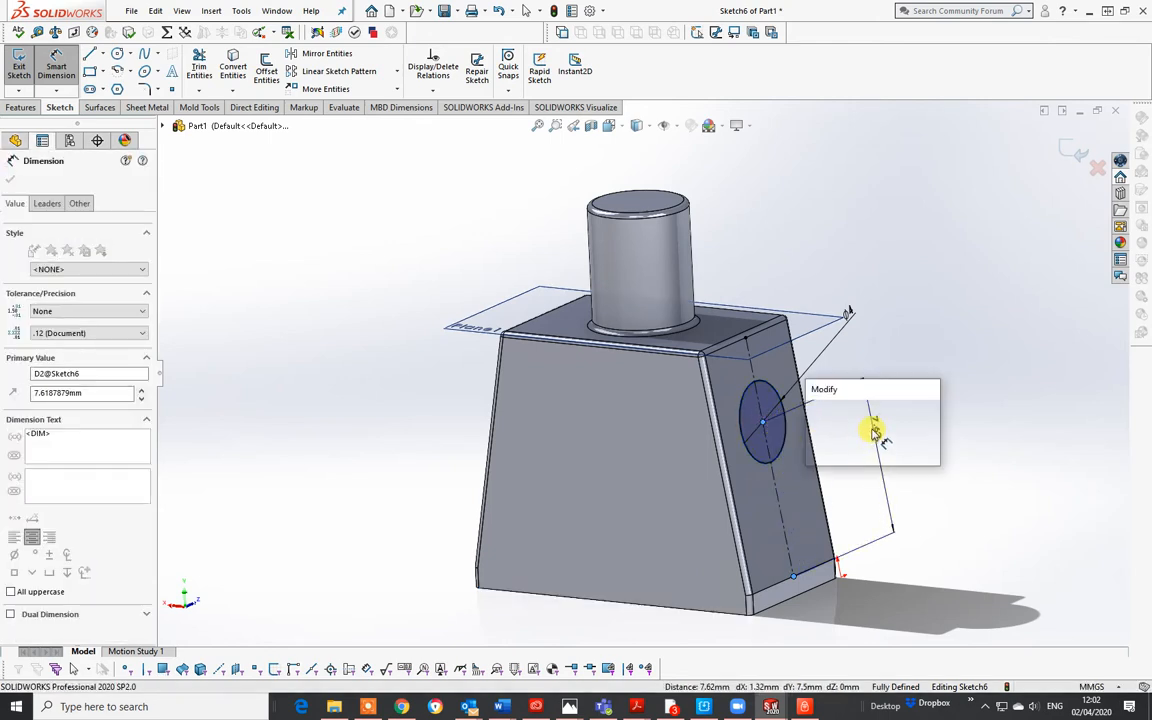
type("8")
key("Return")
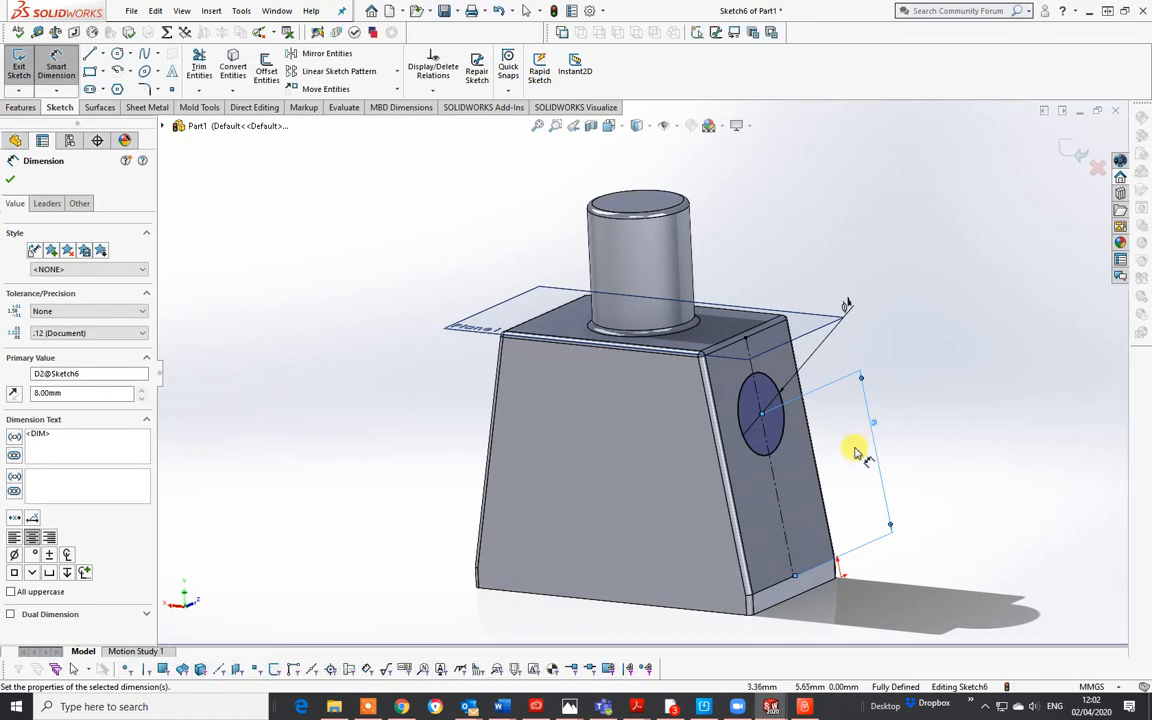
Cut the 4 mm circle into the narrow side face with a Blind Extruded Cut 6 mm deep.
middle_click_drag(856, 450, 790, 450)
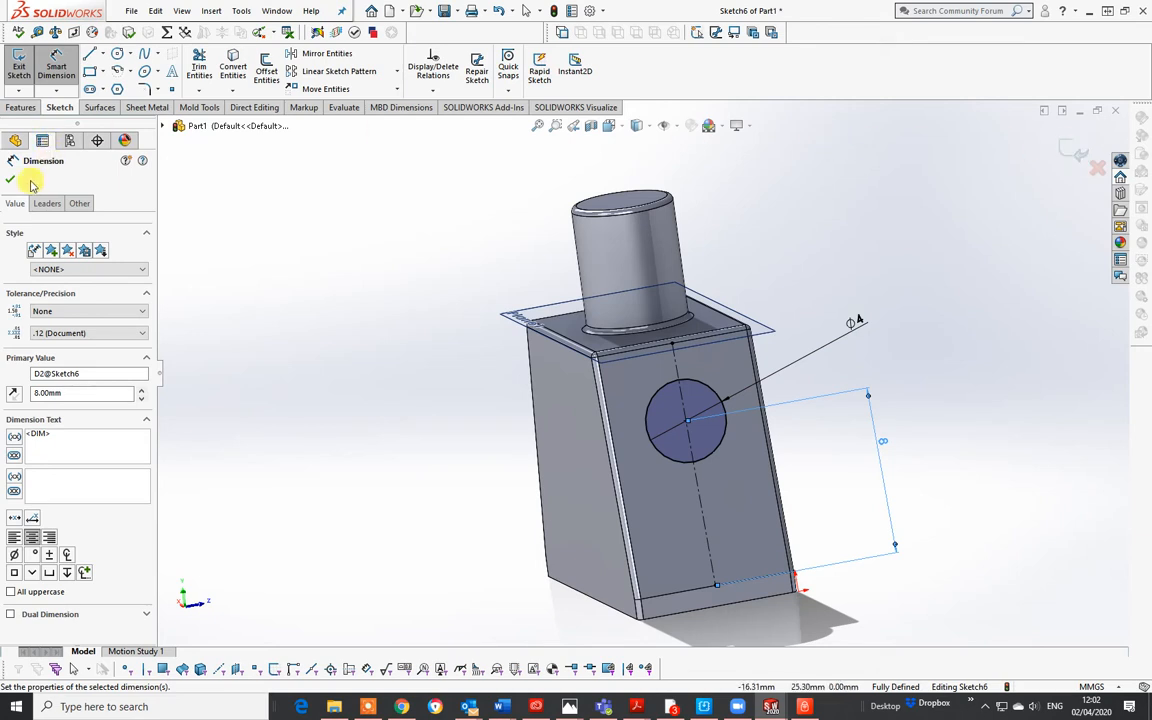
left_click(17, 108)
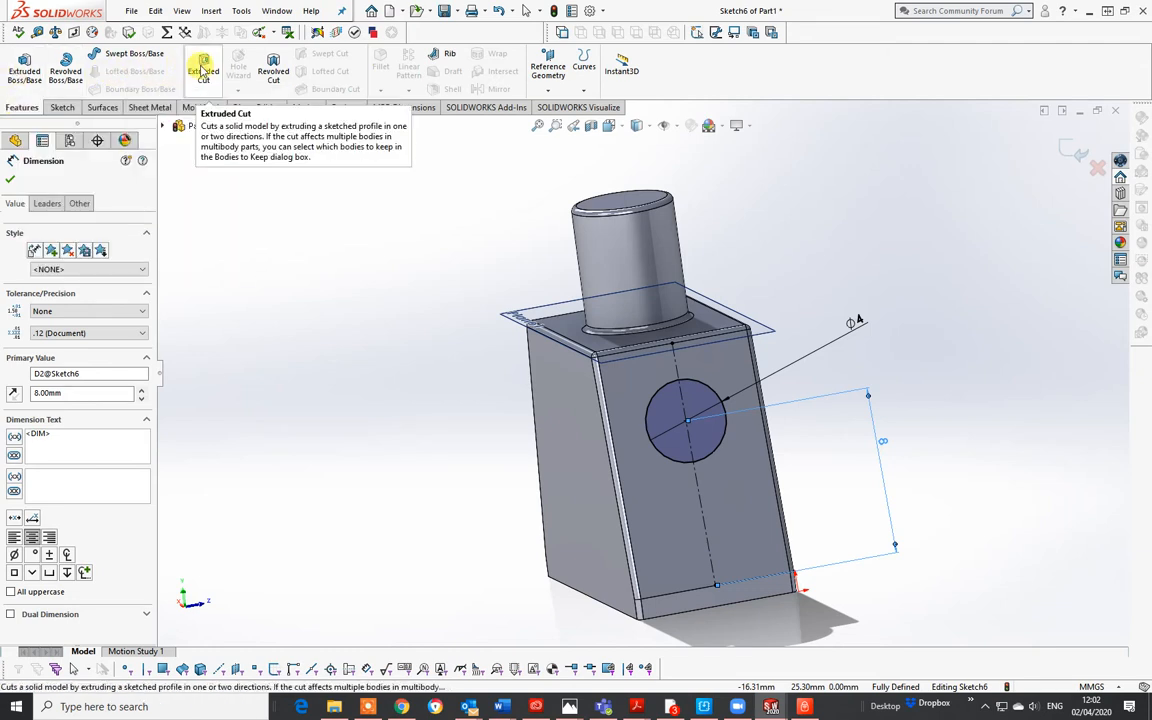
left_click(202, 68)
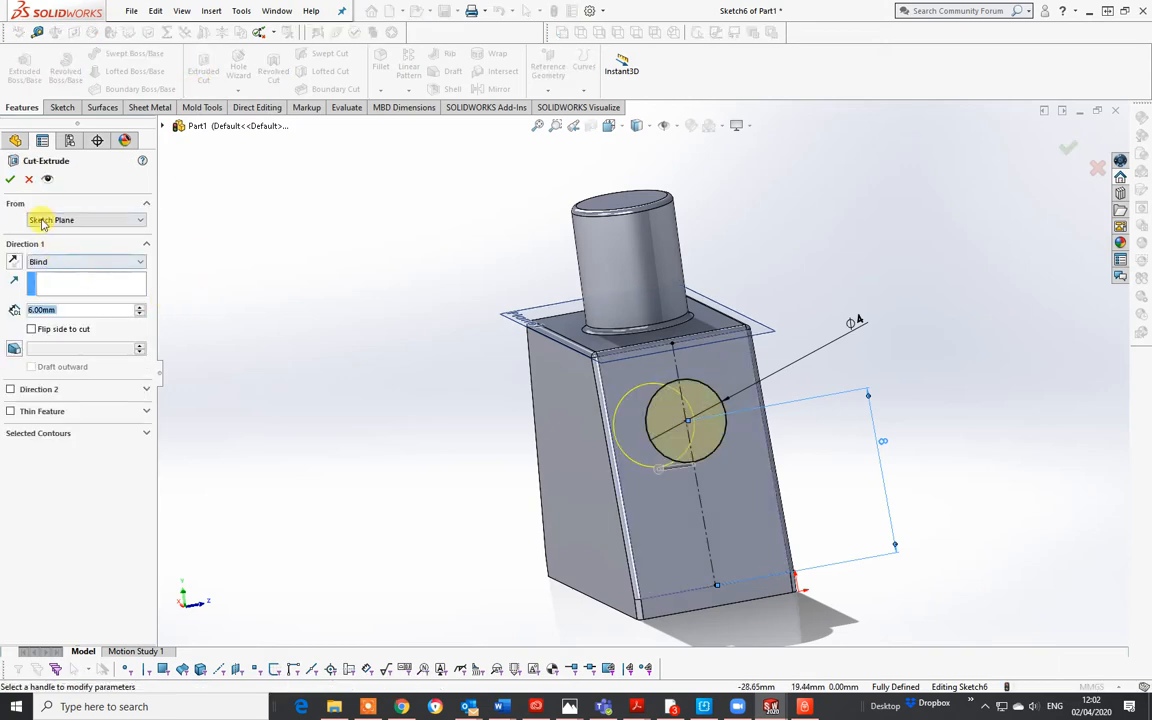
middle_click_drag(663, 478, 740, 463)
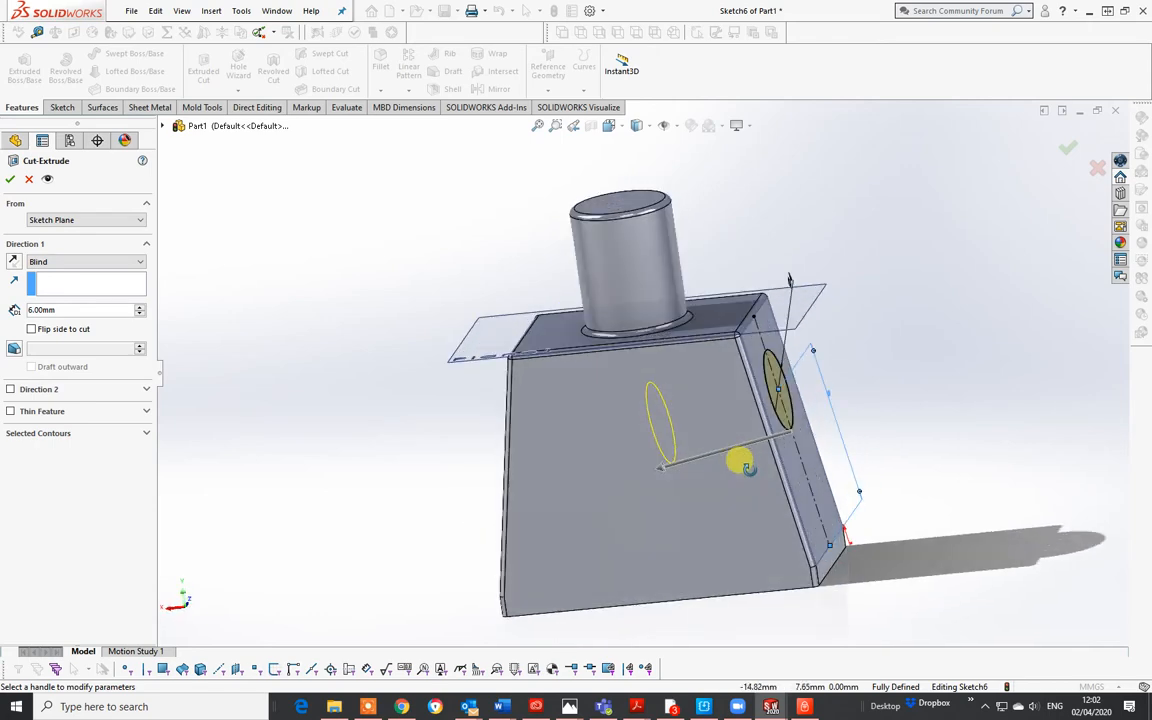
left_click(38, 261)
left_click(54, 284)
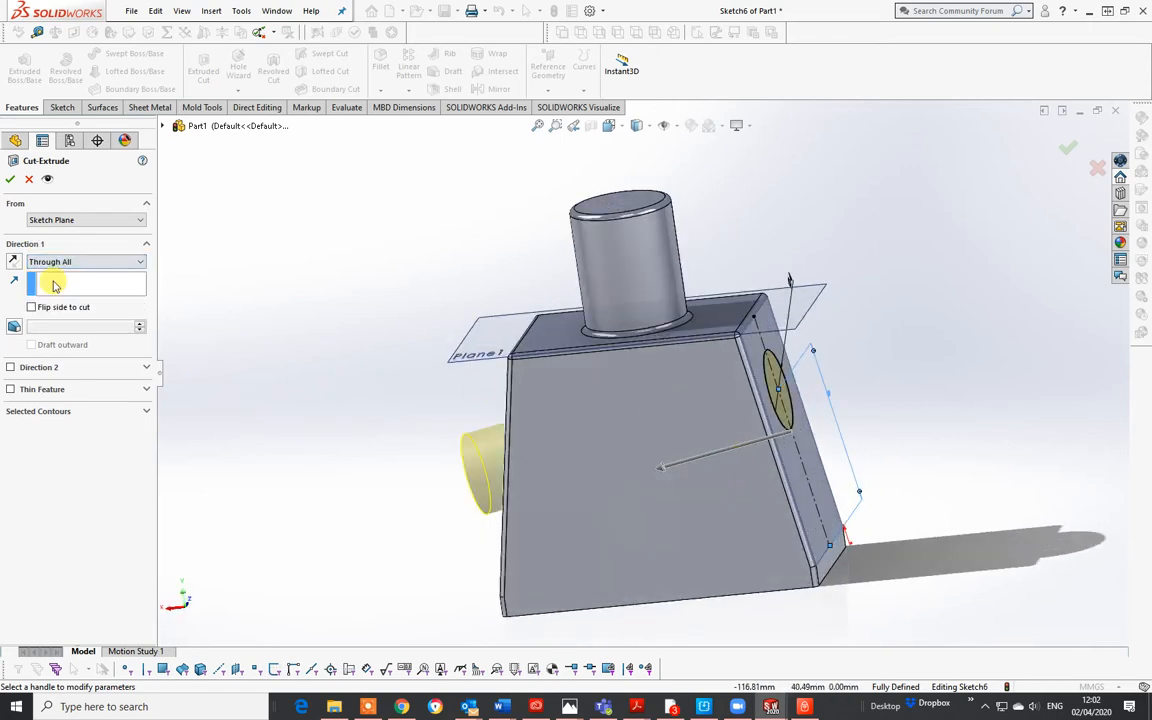
middle_click_drag(432, 451, 429, 368)
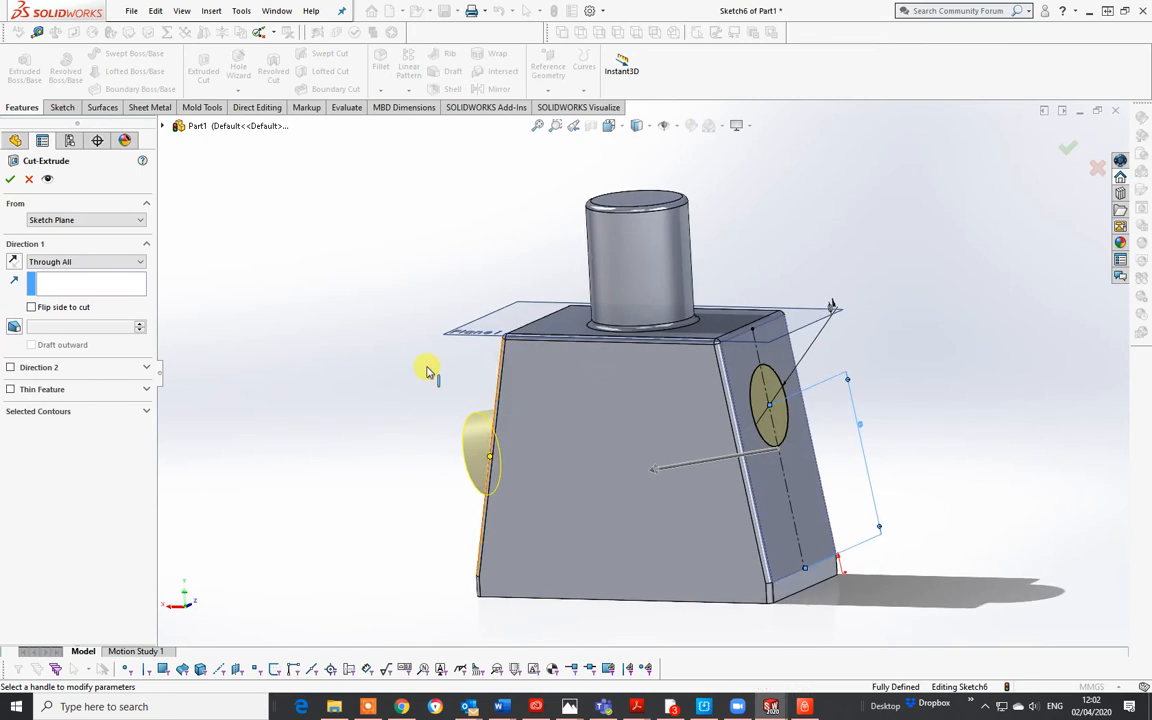
left_click(90, 261)
left_click(86, 274)
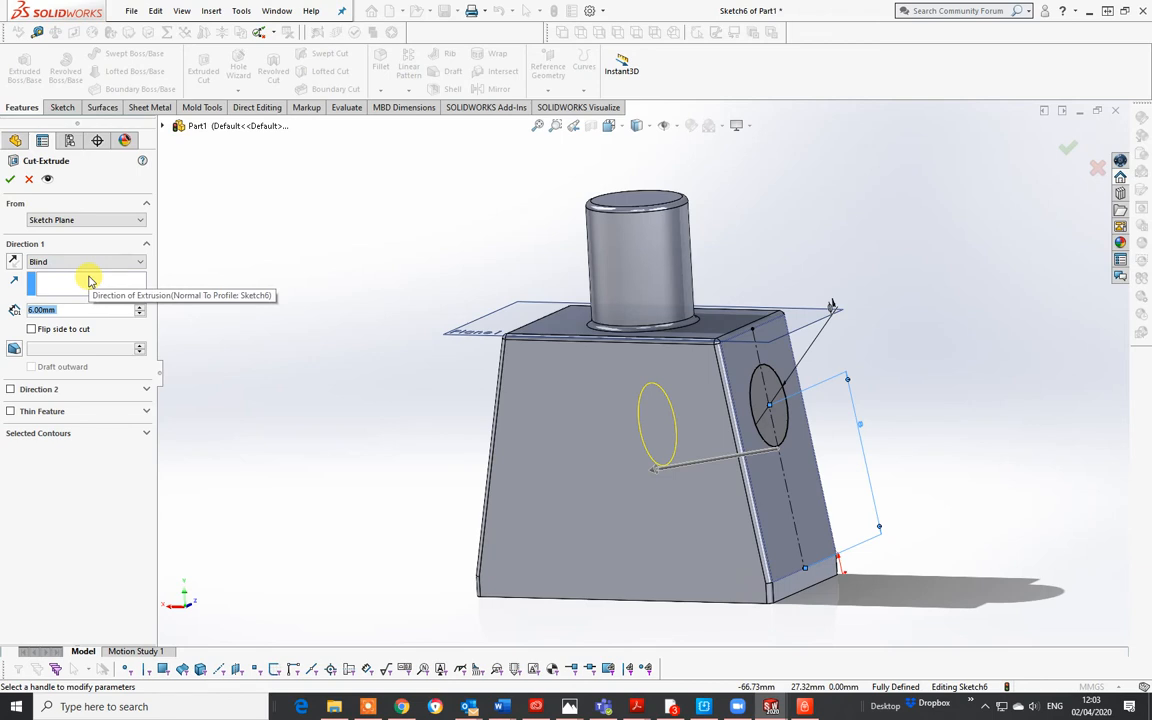
left_click(11, 181)
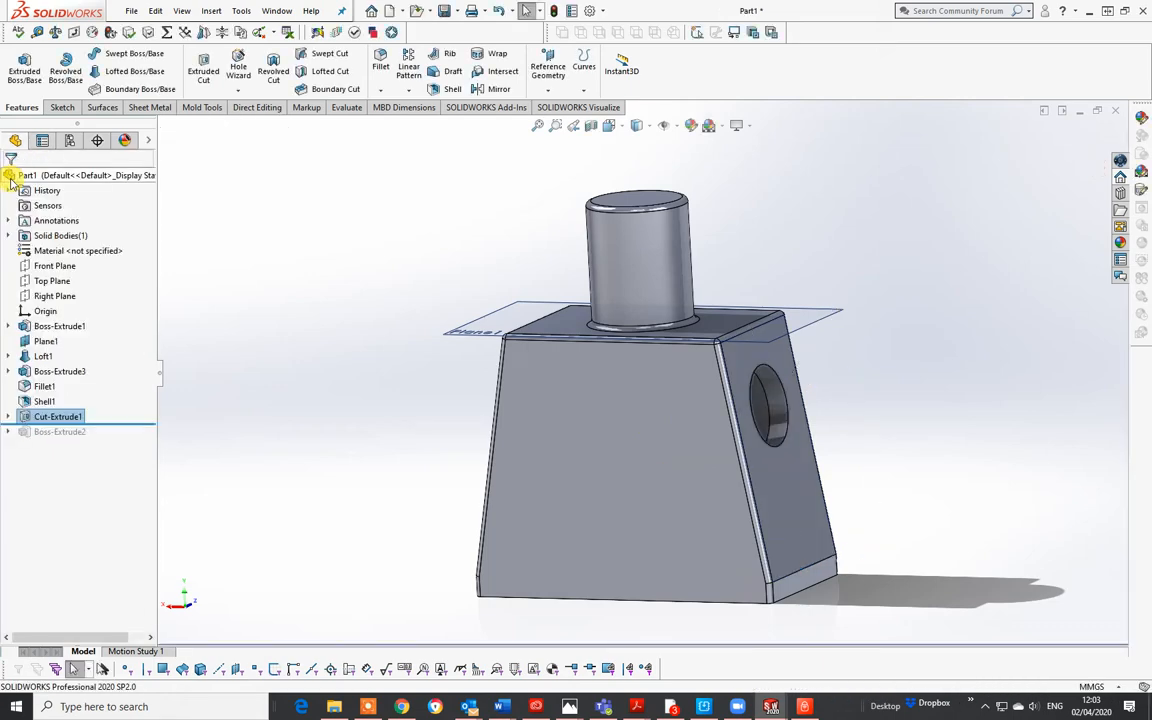
middle_click_drag(856, 419, 967, 475)
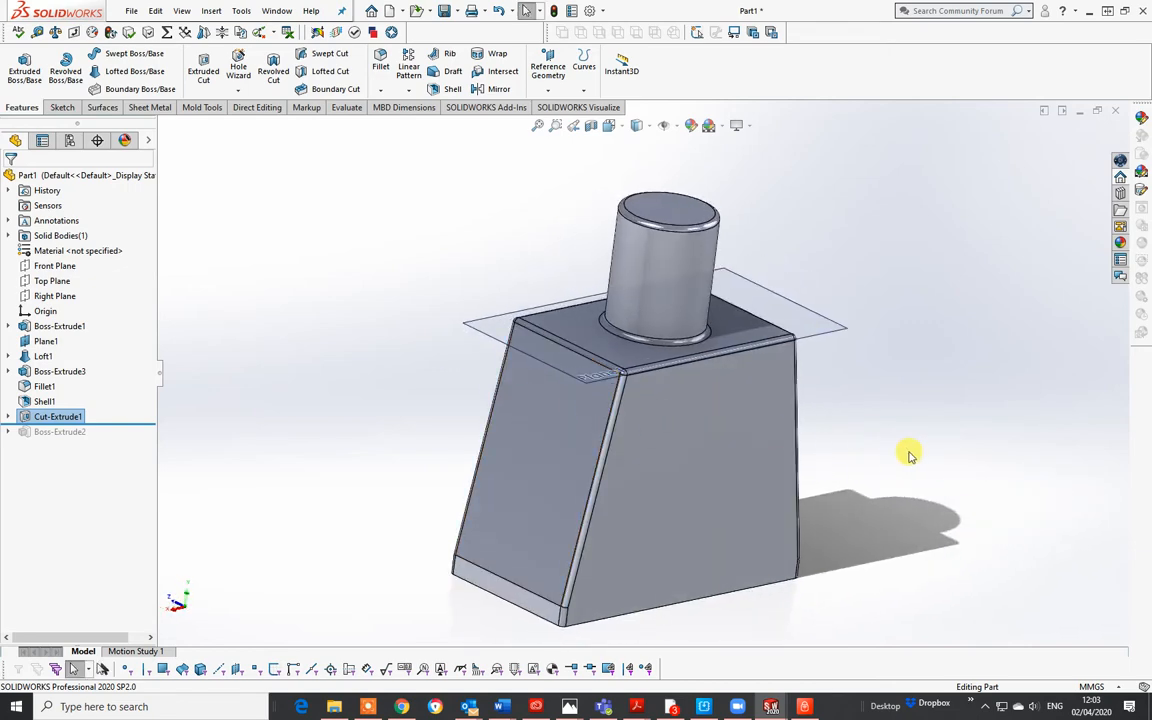
middle_click_drag(905, 455, 795, 458)
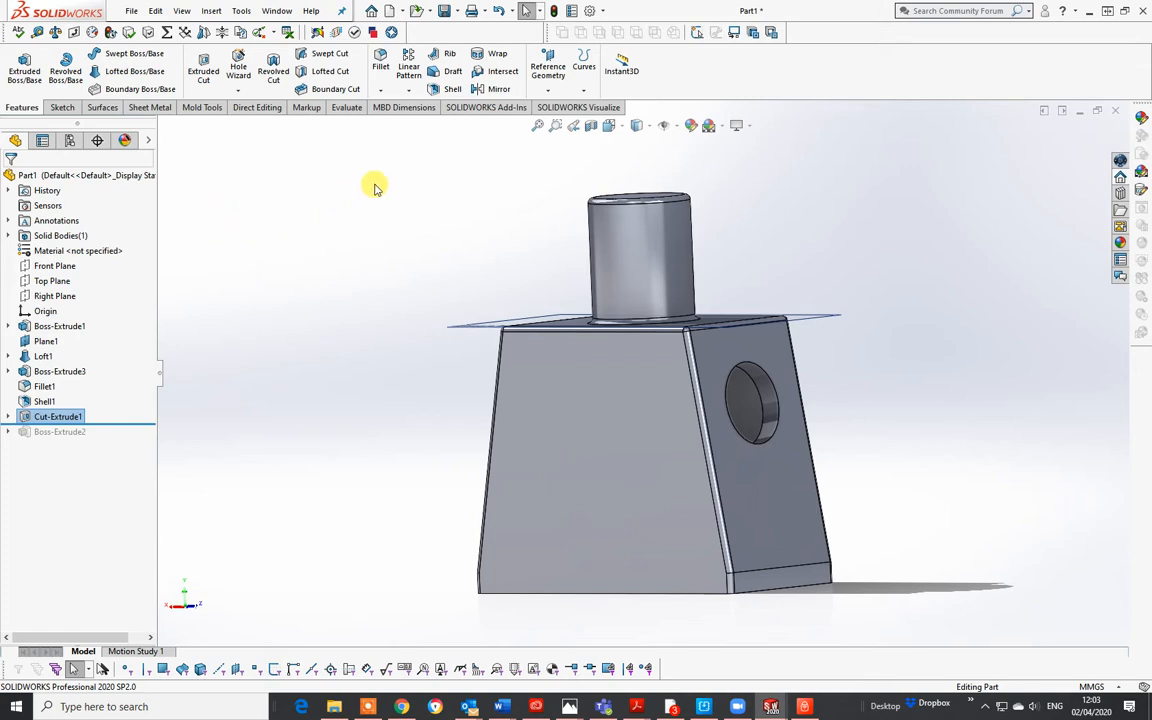
left_click(498, 89)
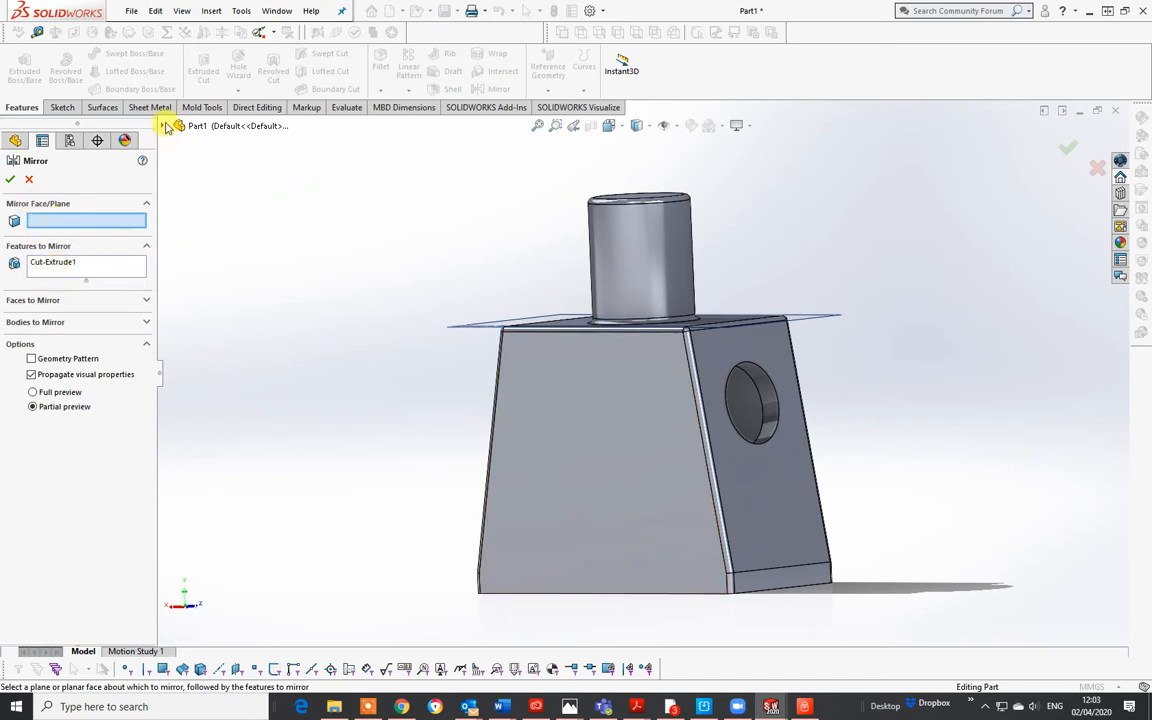
left_click(163, 128)
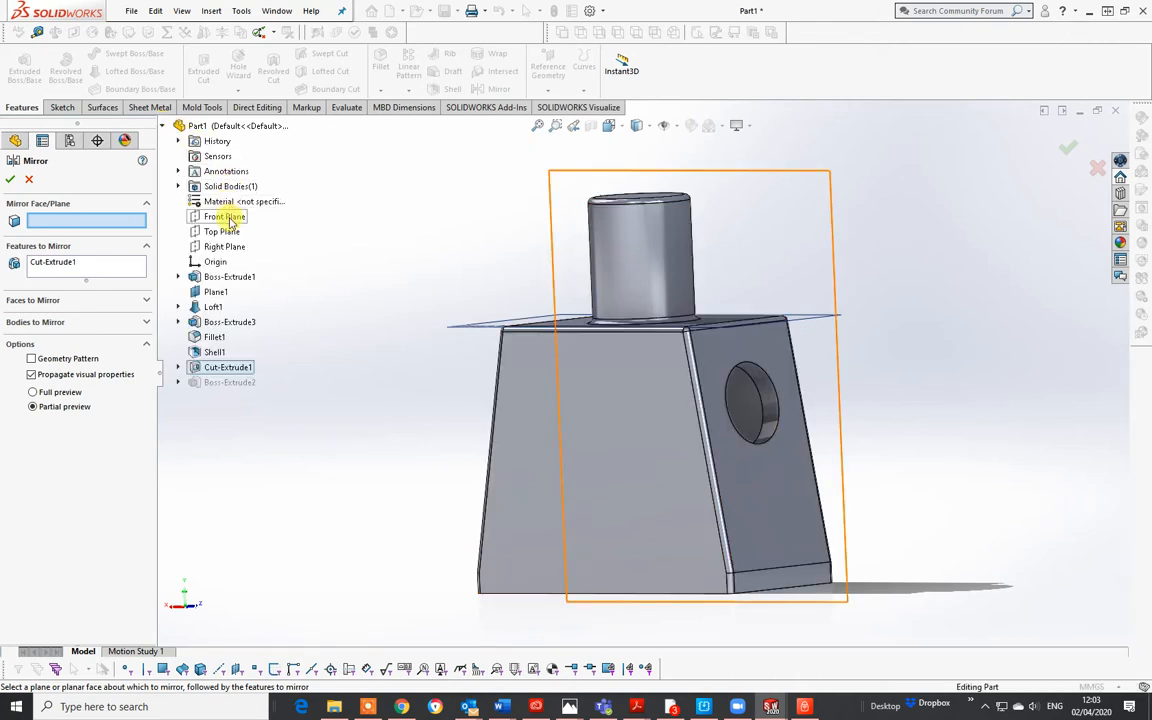
middle_click_drag(540, 303, 600, 340)
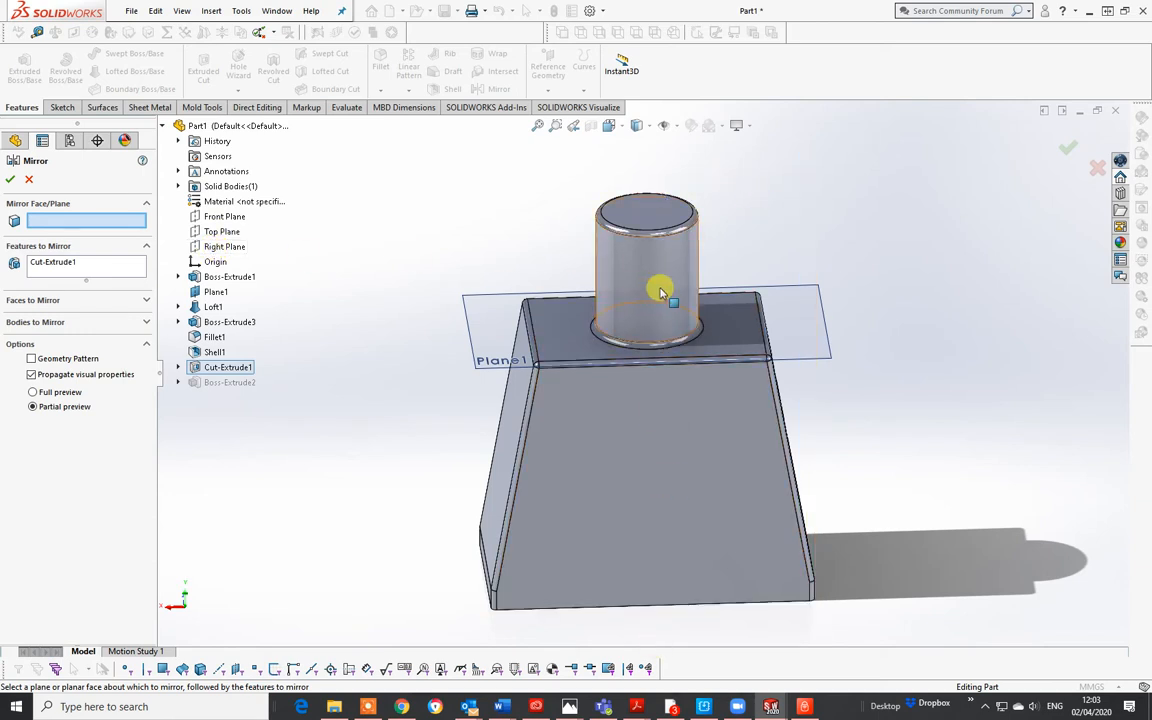
left_click(1097, 170)
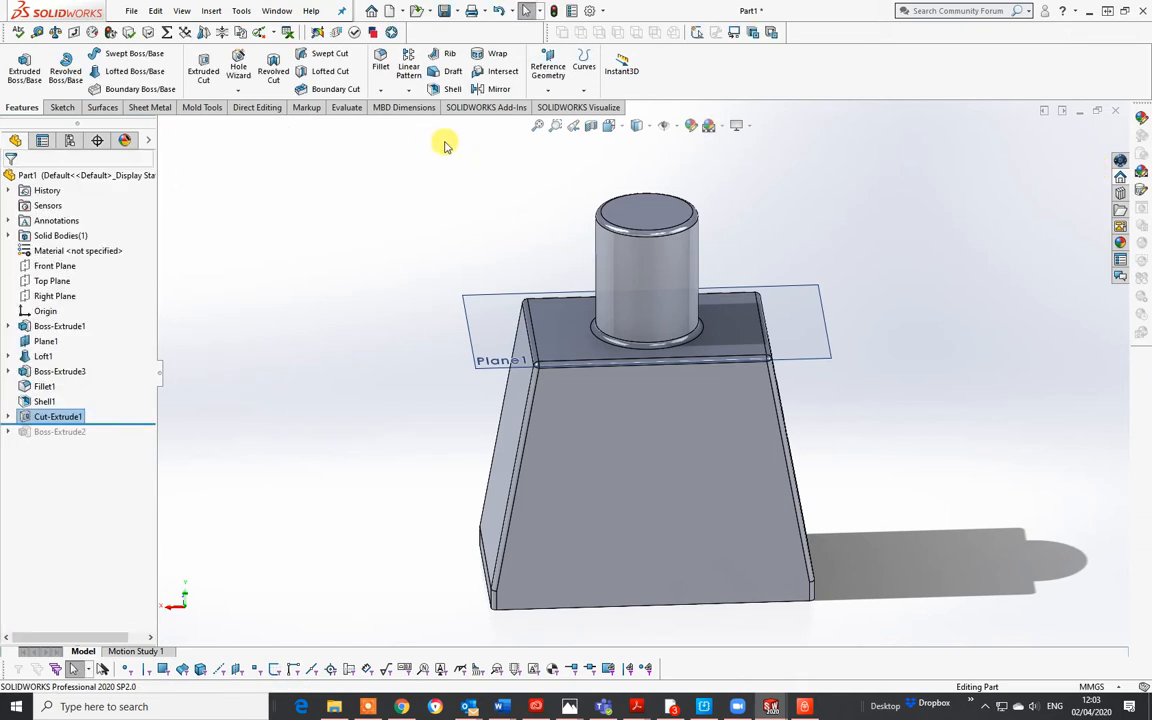
Create a reference plane through the midpoints of the two long bottom edges and one long top edge of the tapered body.
left_click(547, 89)
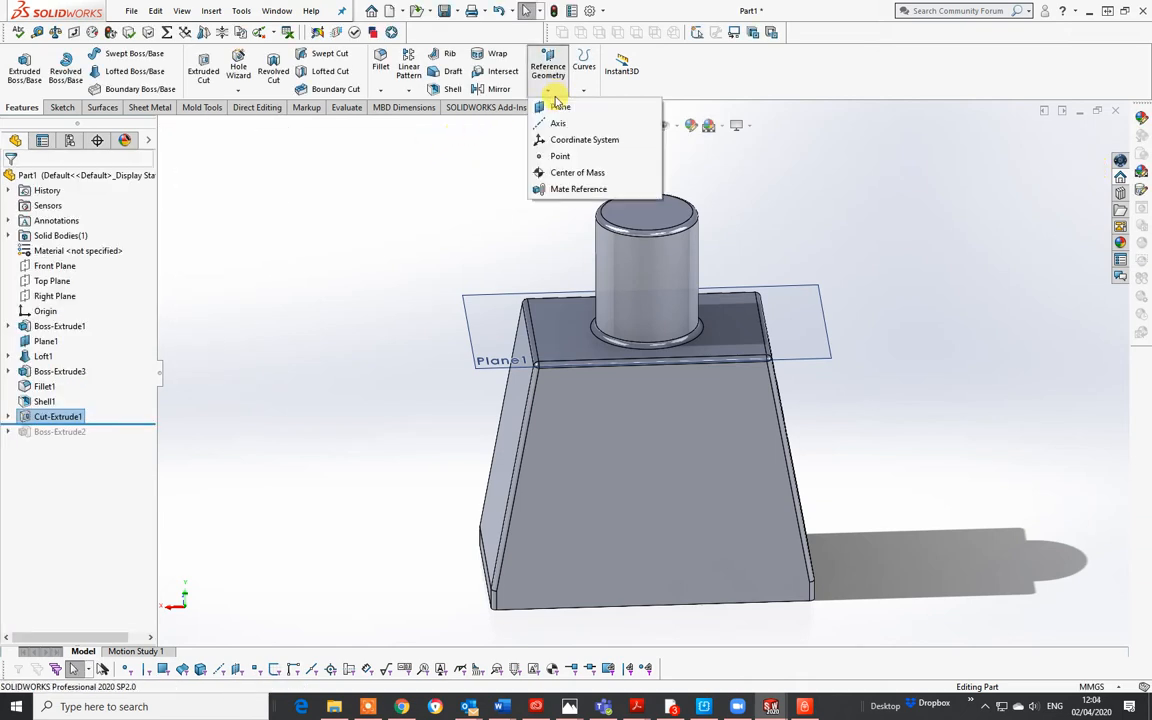
left_click(560, 109)
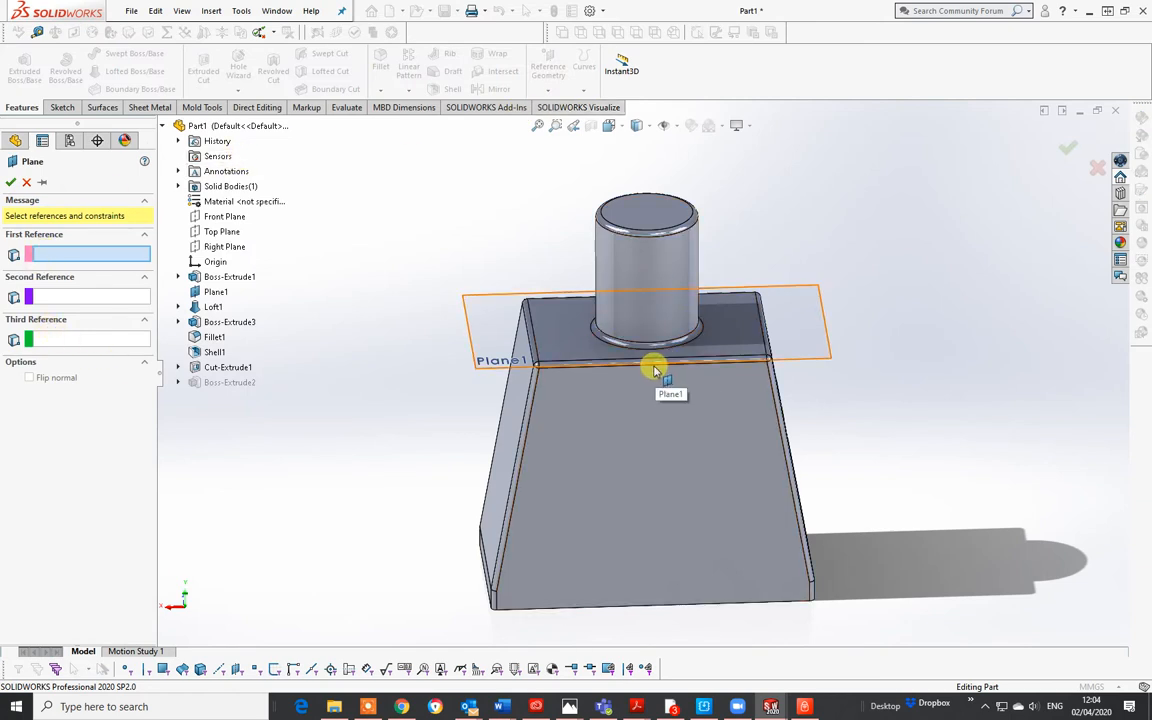
middle_click_drag(663, 402, 661, 370)
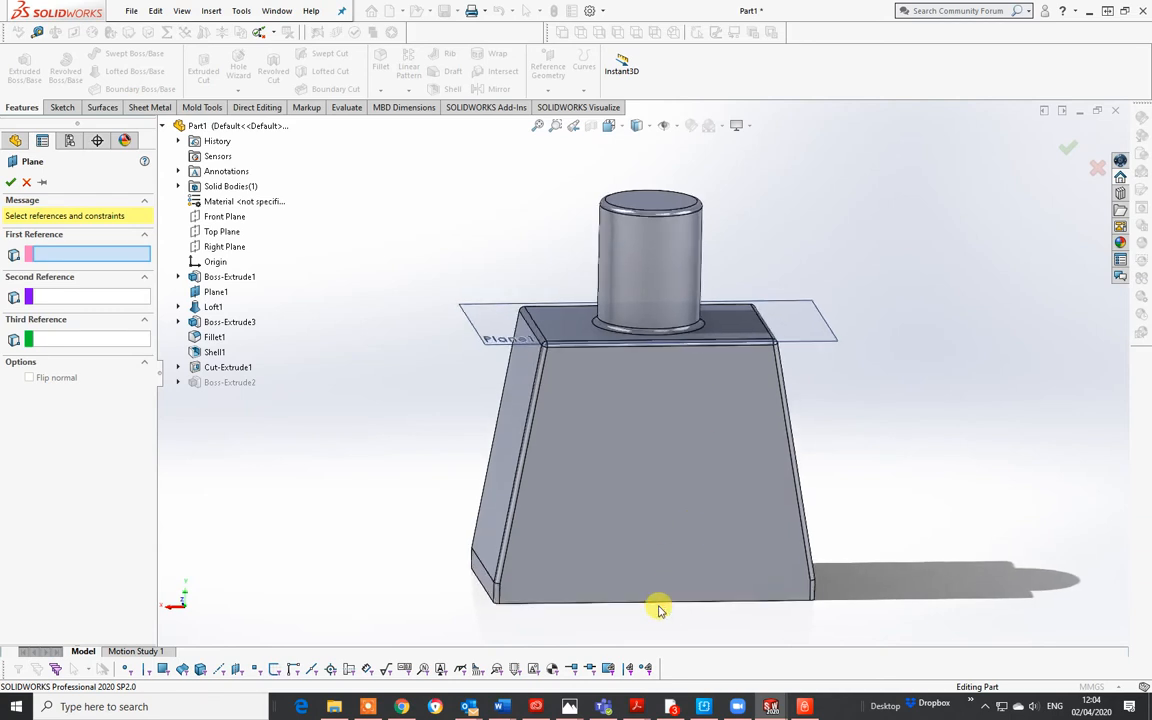
left_click(652, 604)
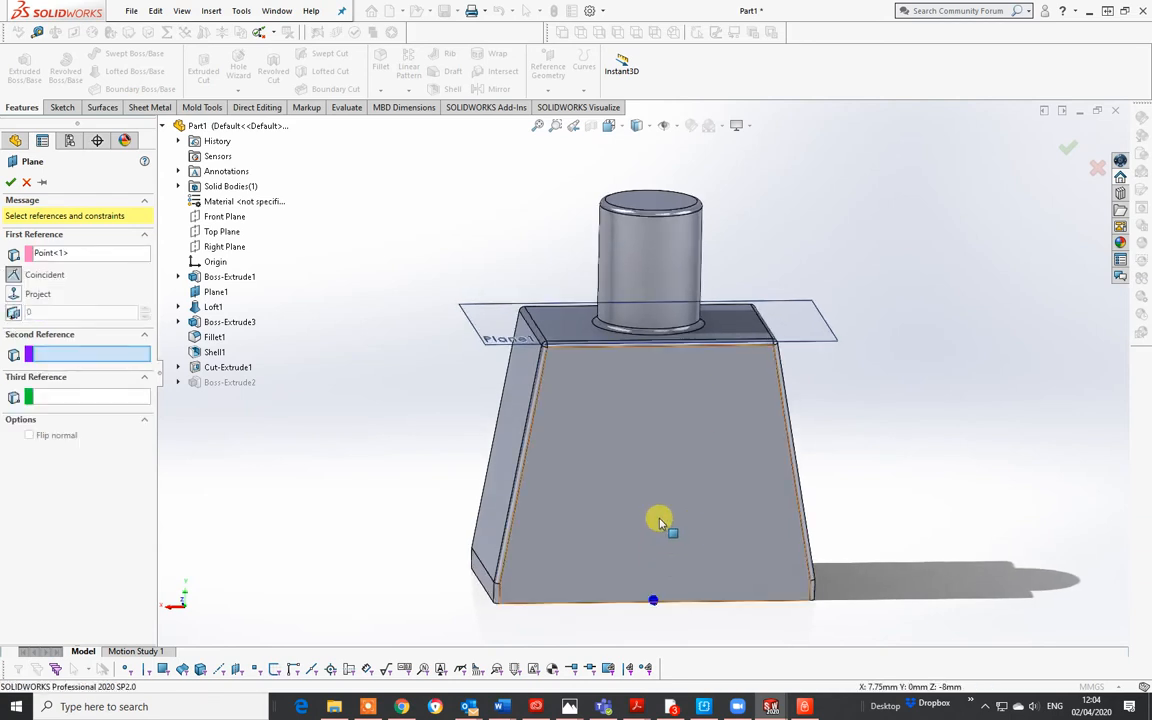
middle_click_drag(661, 517, 912, 600)
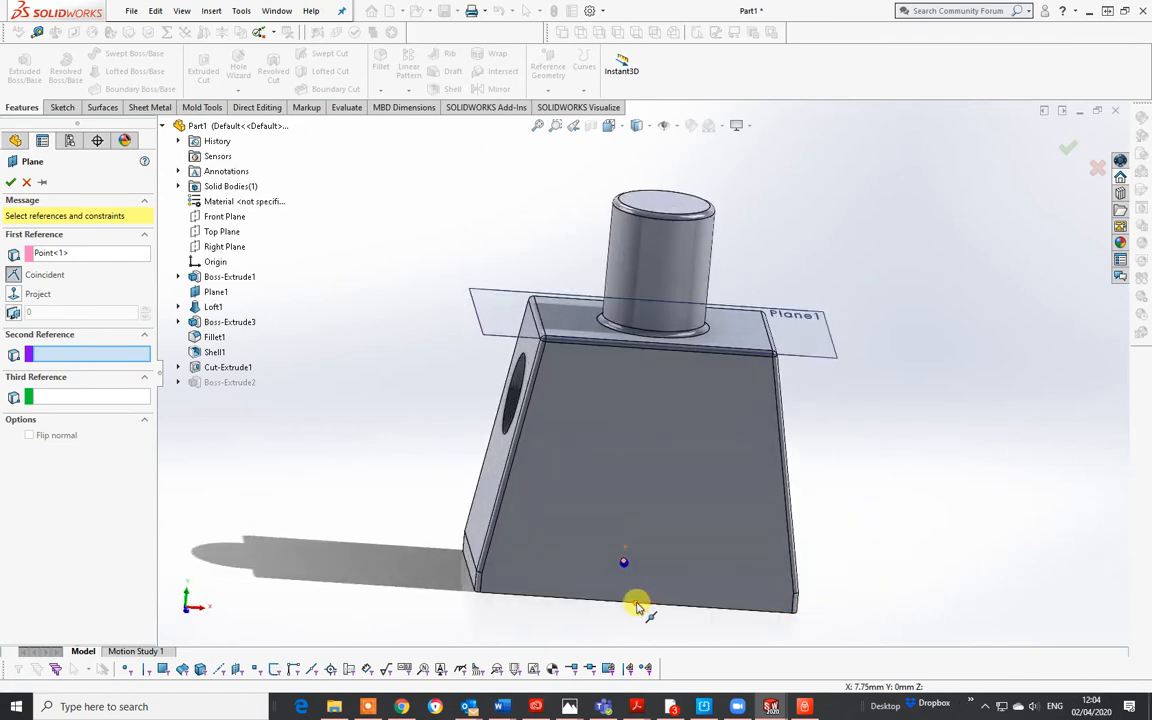
left_click(636, 604)
scroll(690, 368, "down", 3)
mouse_move(681, 347)
middle_mouse_down()
mouse_move(699, 355)
mouse_move(674, 362)
middle_mouse_up()
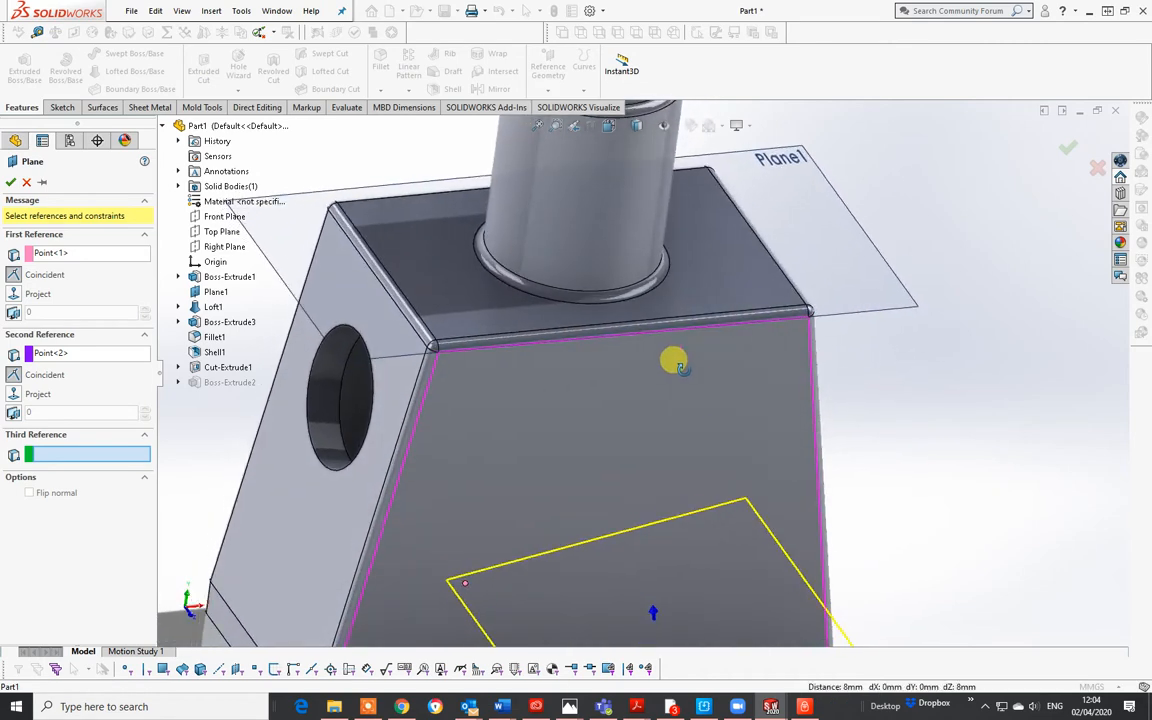
left_click(620, 326)
scroll(678, 398, "up", 3)
middle_click_drag(668, 369, 630, 294)
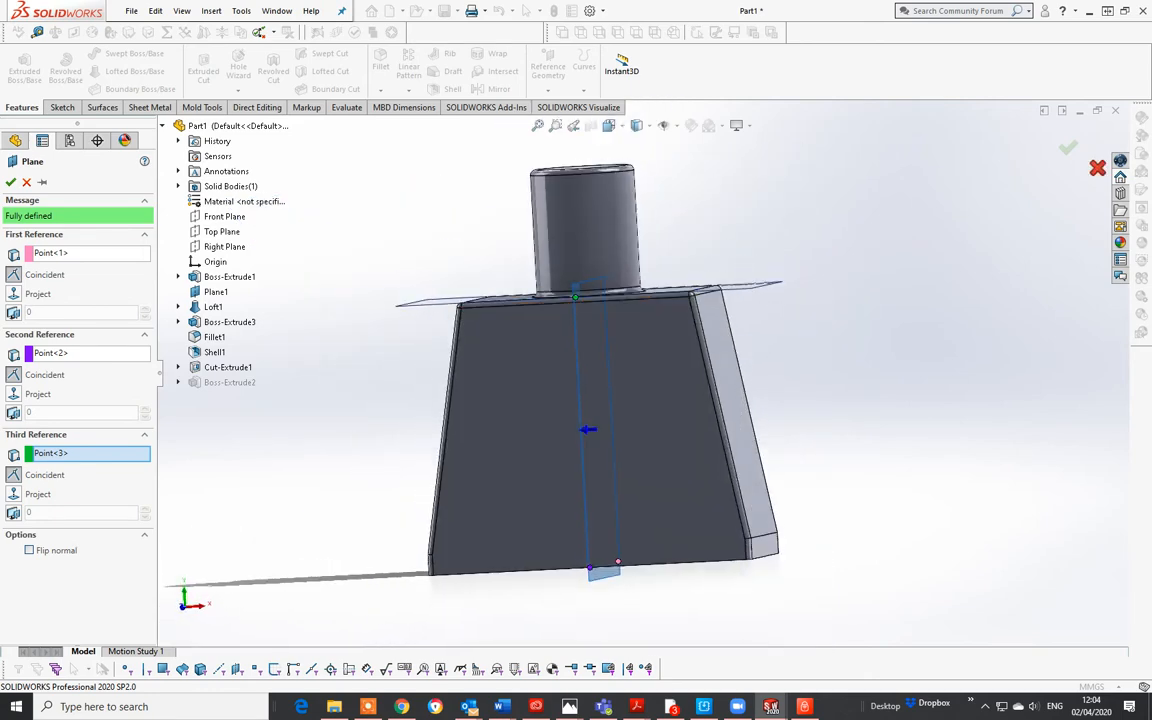
left_click(1068, 150)
middle_click_drag(579, 291, 640, 230)
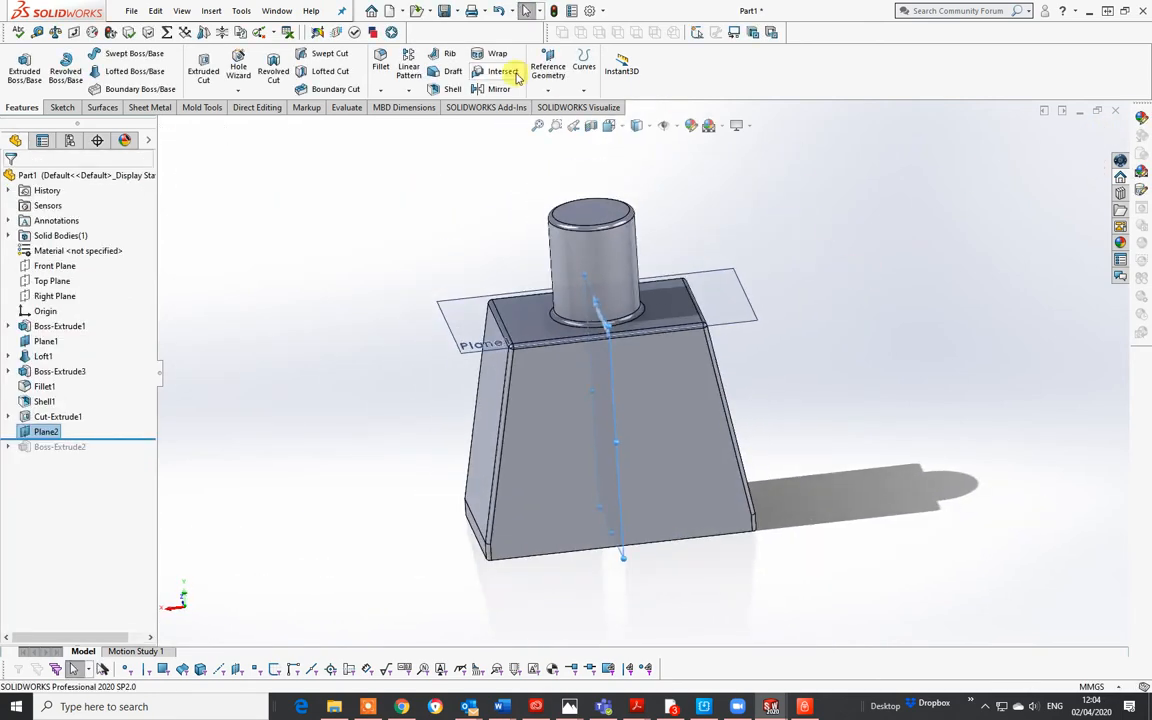
left_click(494, 89)
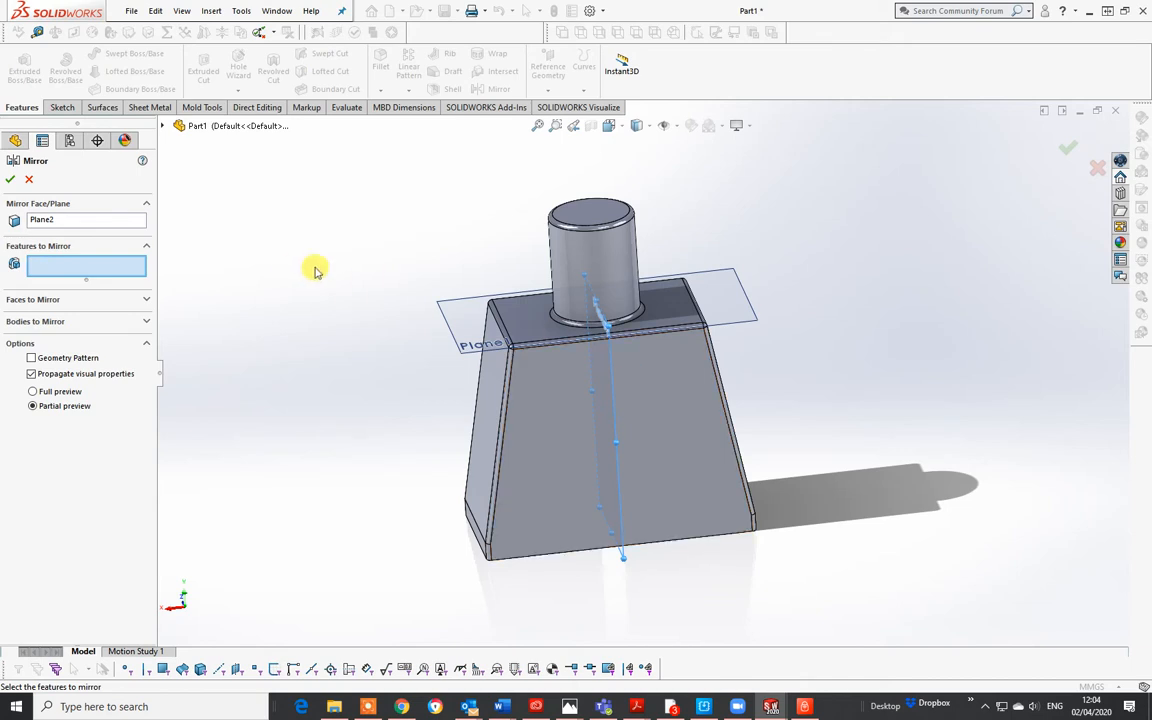
middle_click_drag(609, 417, 694, 391)
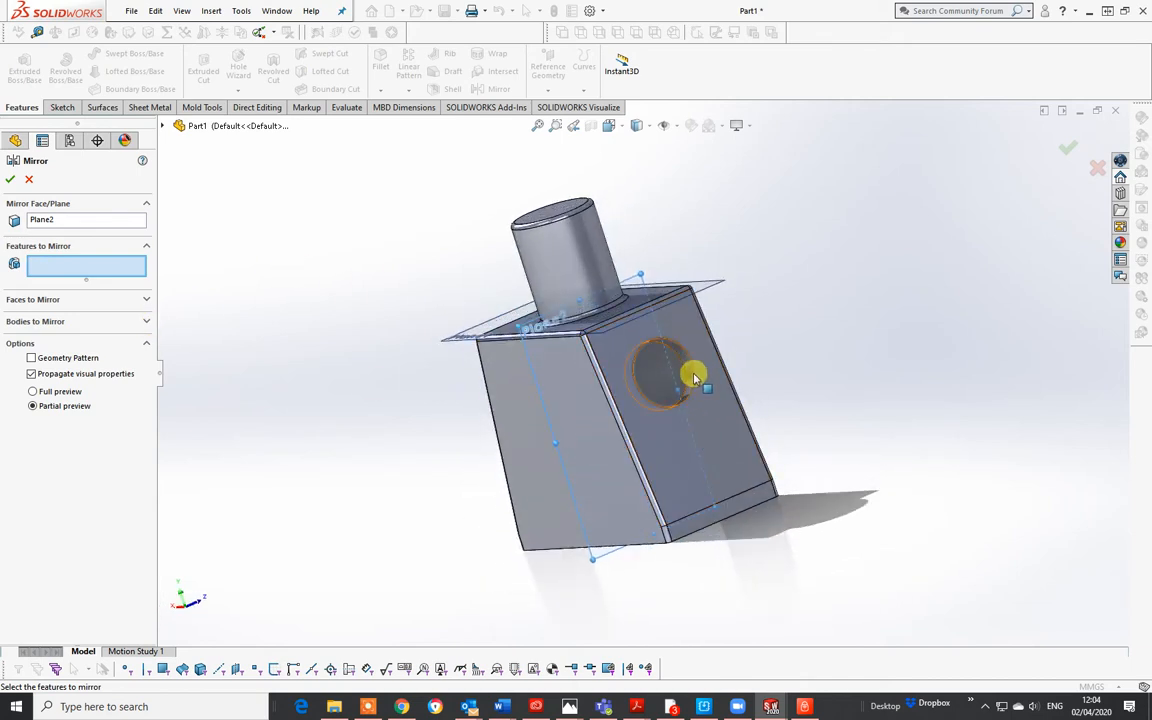
left_click(692, 378)
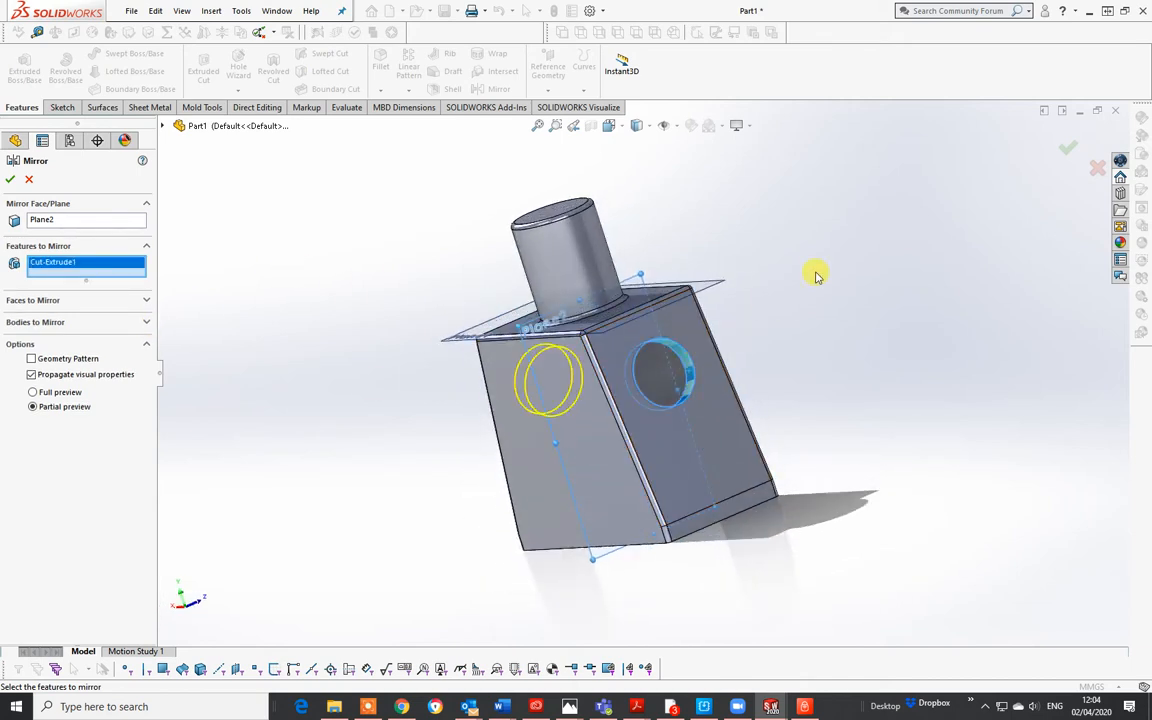
left_click(30, 179)
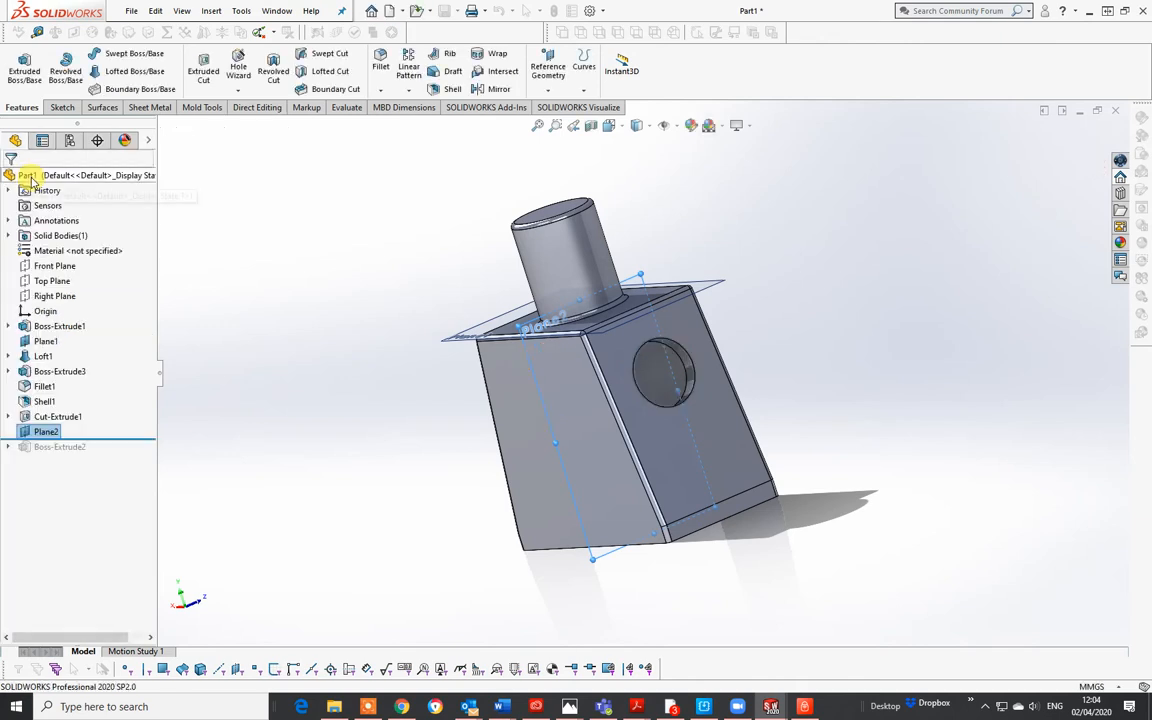
Mirror the circular side cut about the new mid-plane onto the opposite narrow face.
left_click(497, 88)
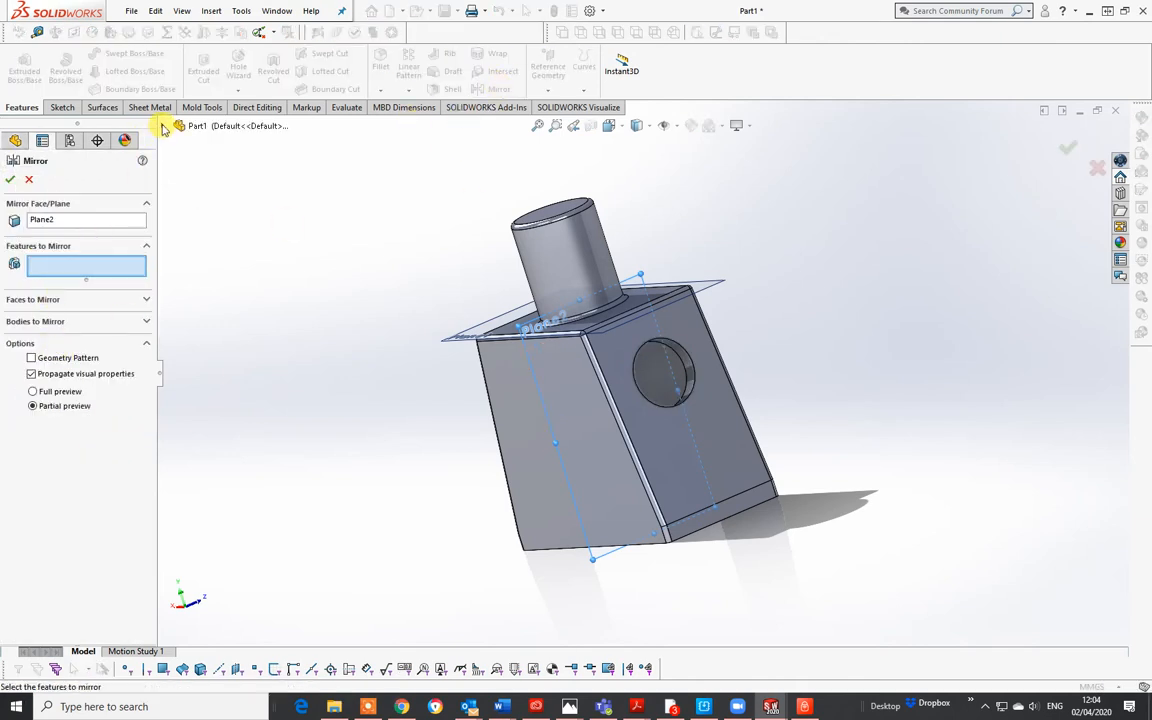
left_click(166, 127)
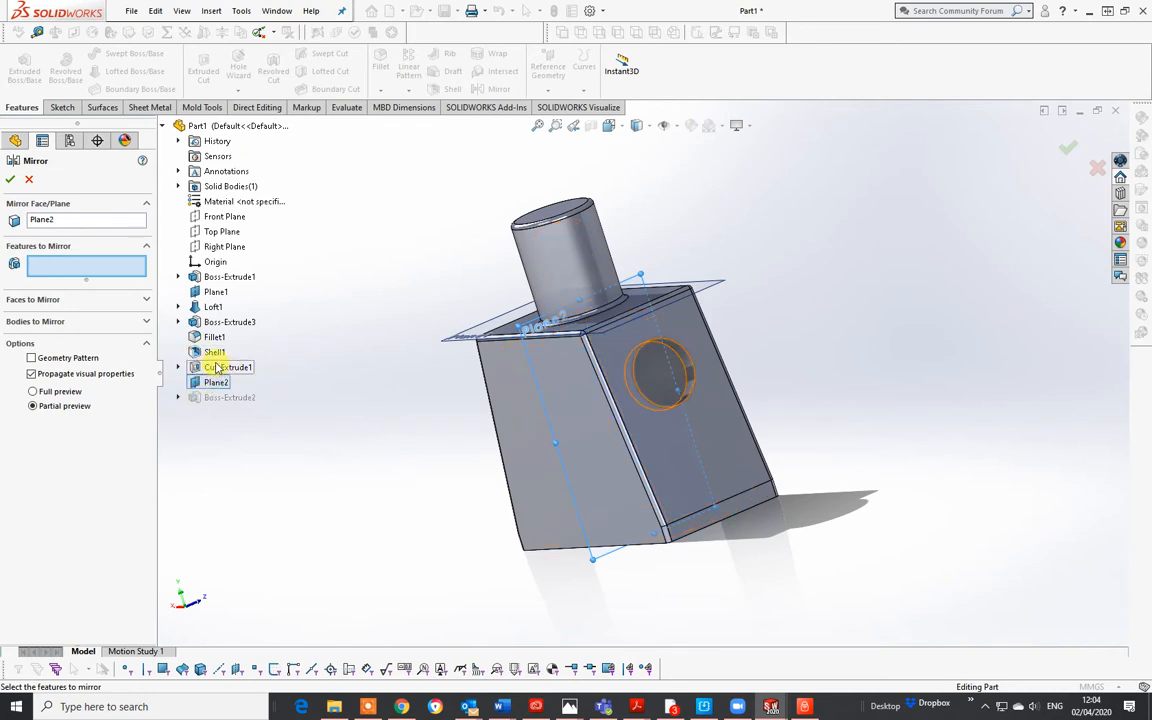
left_click(218, 368)
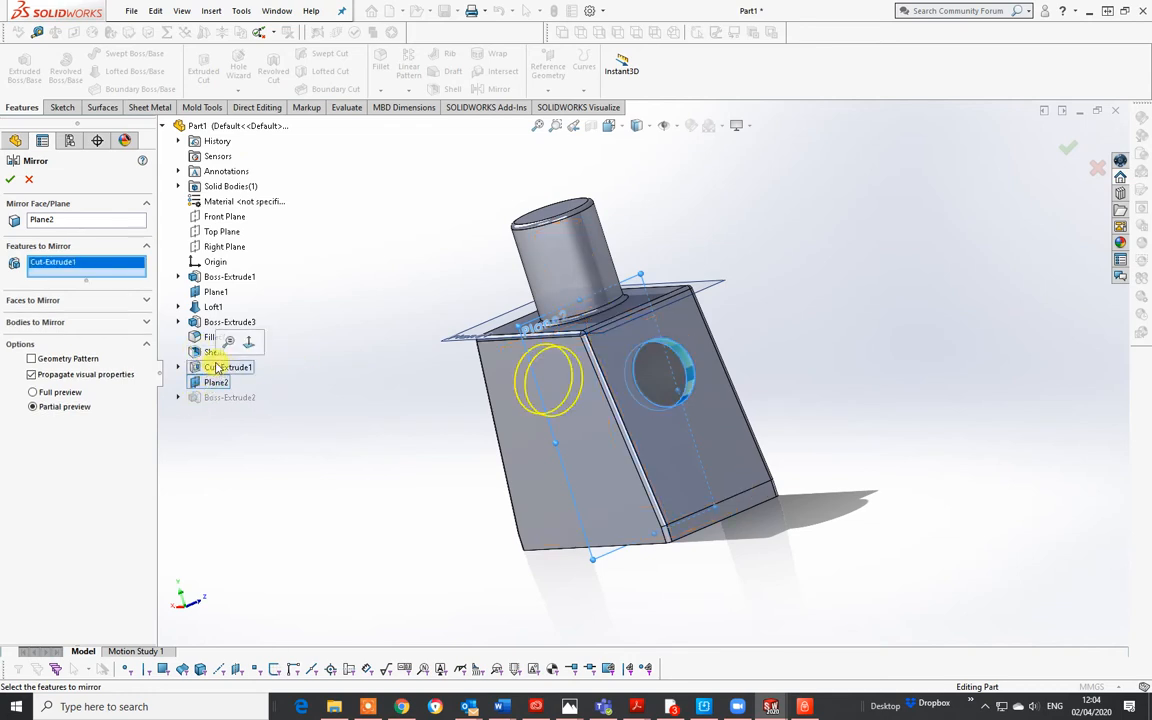
left_click(1068, 150)
middle_click_drag(566, 442, 536, 412)
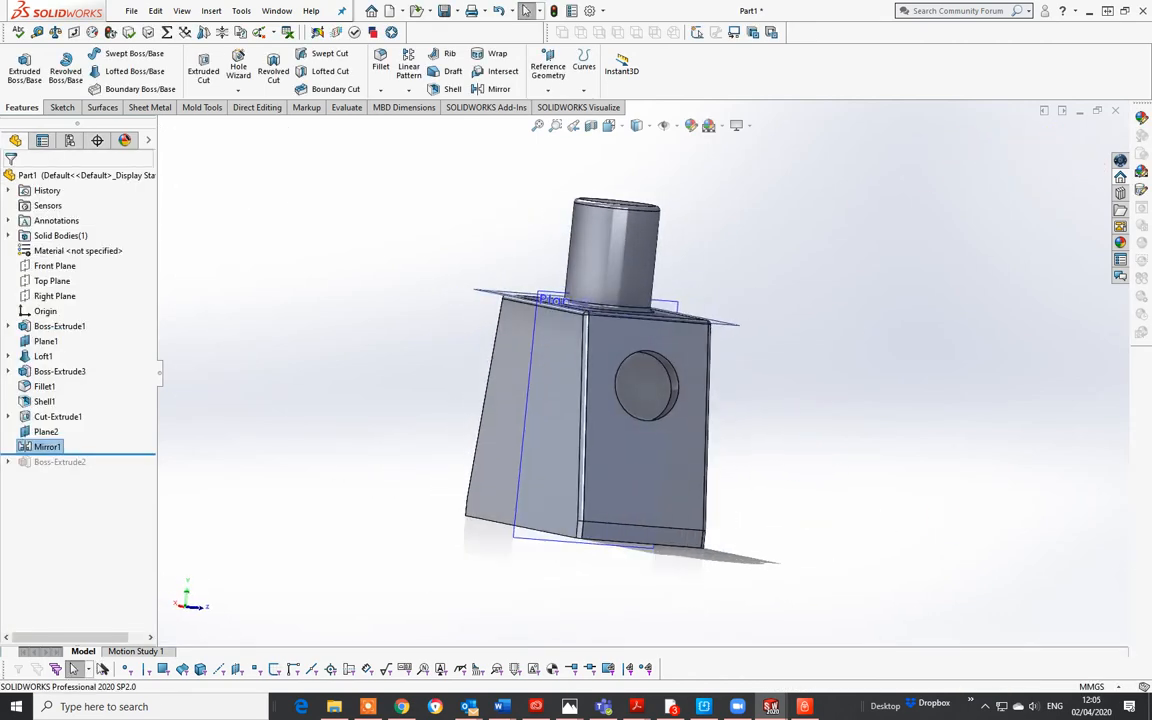
middle_click_drag(911, 434, 764, 491)
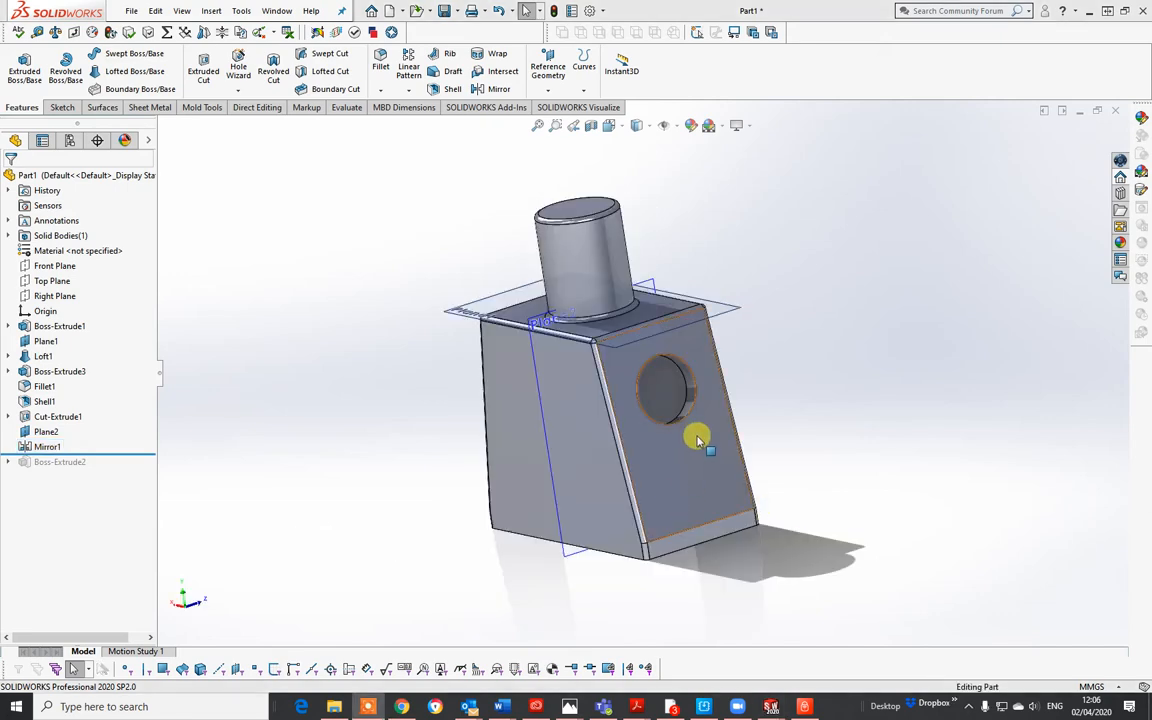
Edit the circular cut's sketch and delete the 8 mm dimension locating the circle's centre.
scroll(696, 437, "down", 1)
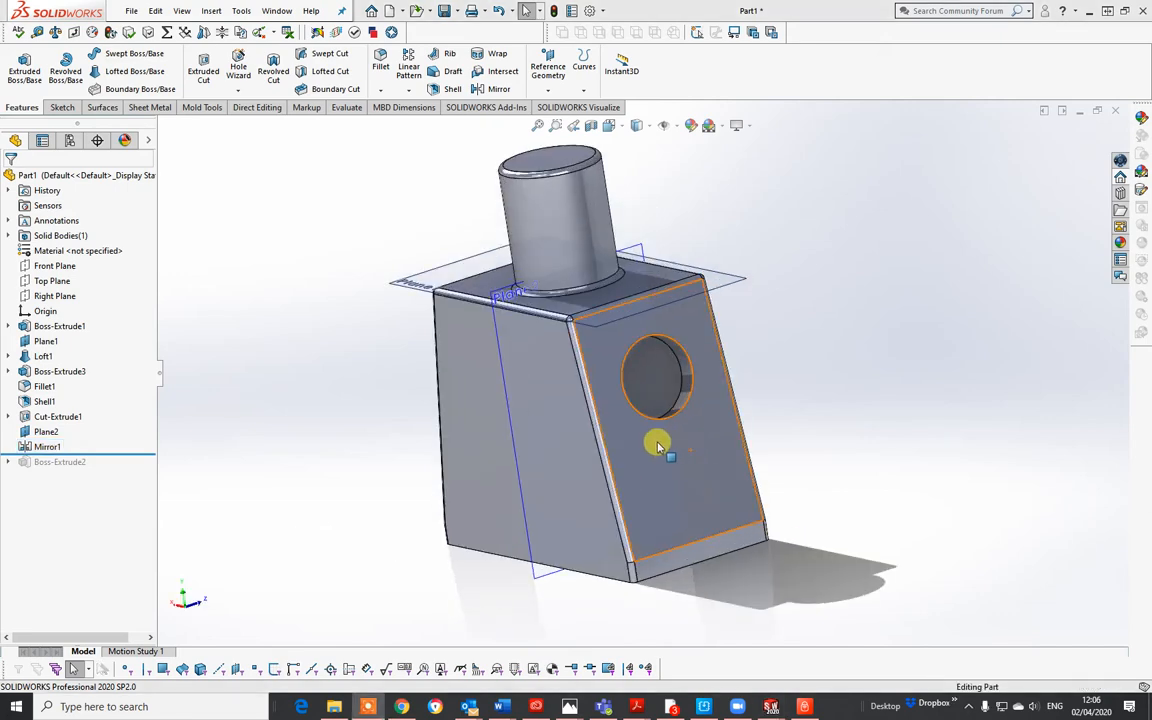
middle_click_drag(653, 452, 690, 392)
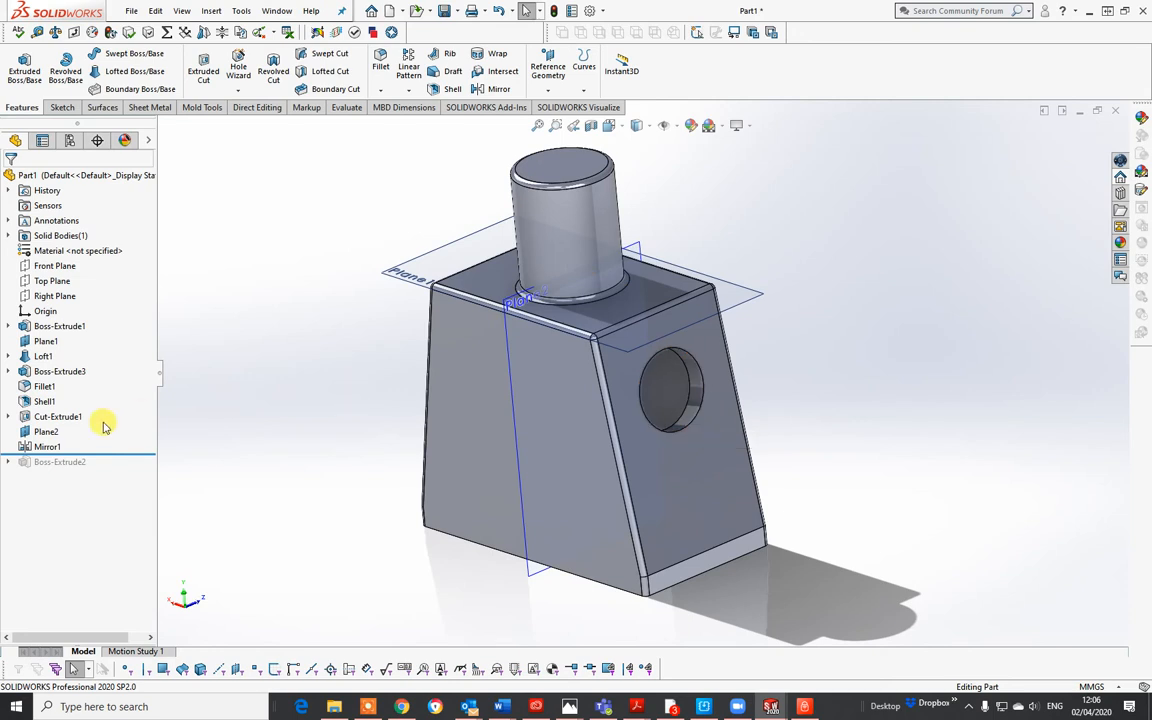
left_click(9, 417)
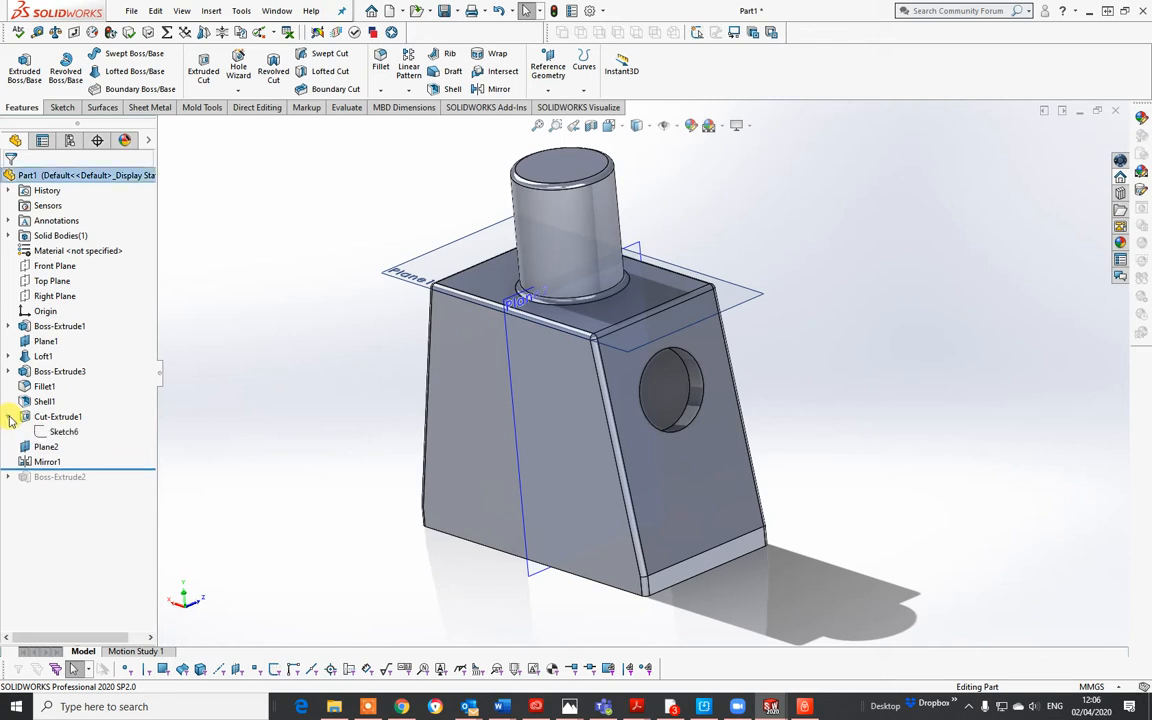
right_click(56, 434)
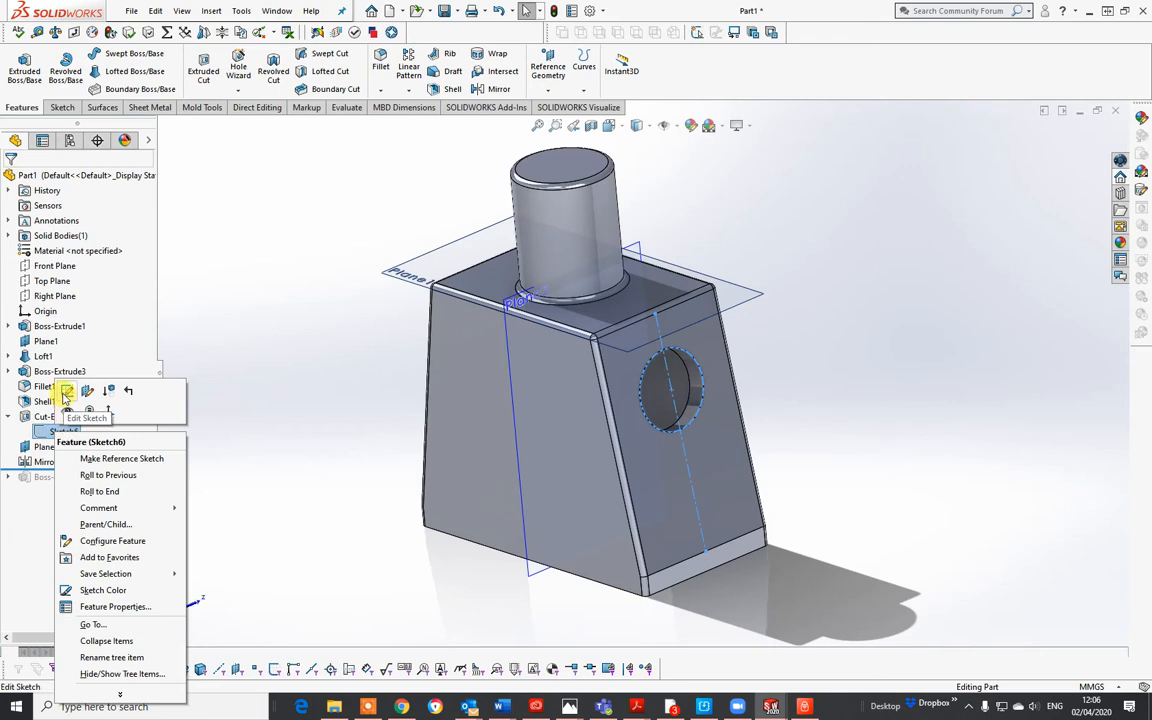
left_click(67, 392)
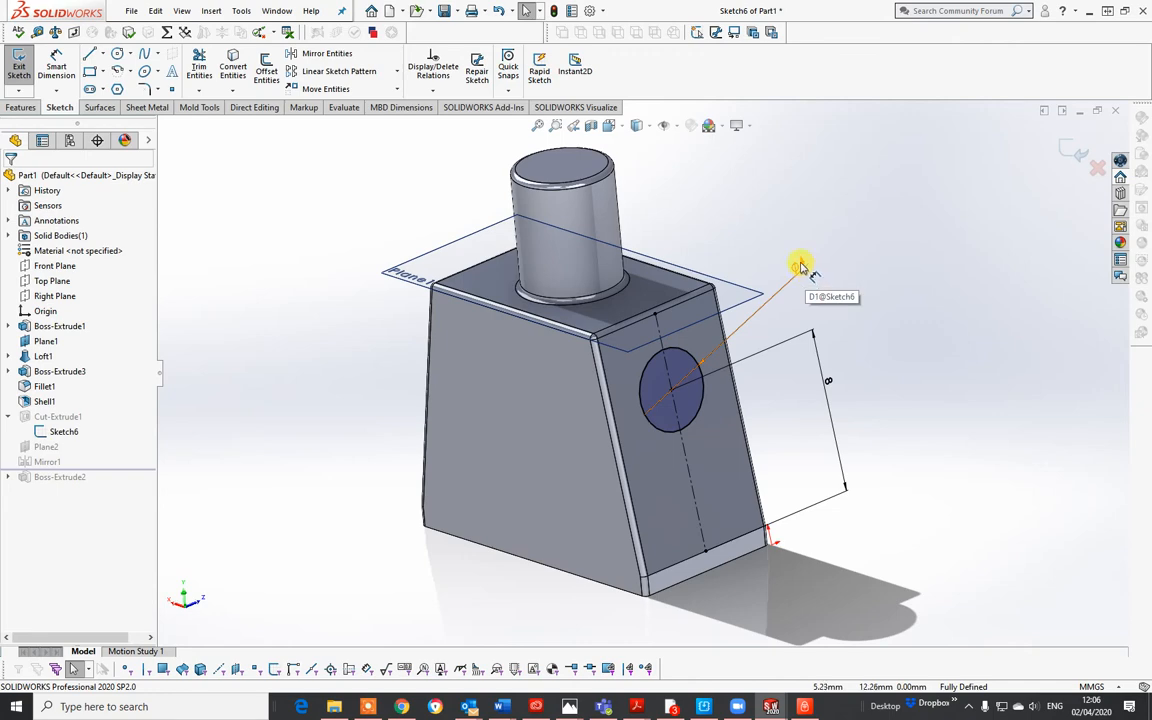
mouse_move(789, 545)
middle_mouse_down()
mouse_move(694, 527)
mouse_move(715, 578)
mouse_move(740, 548)
middle_mouse_up()
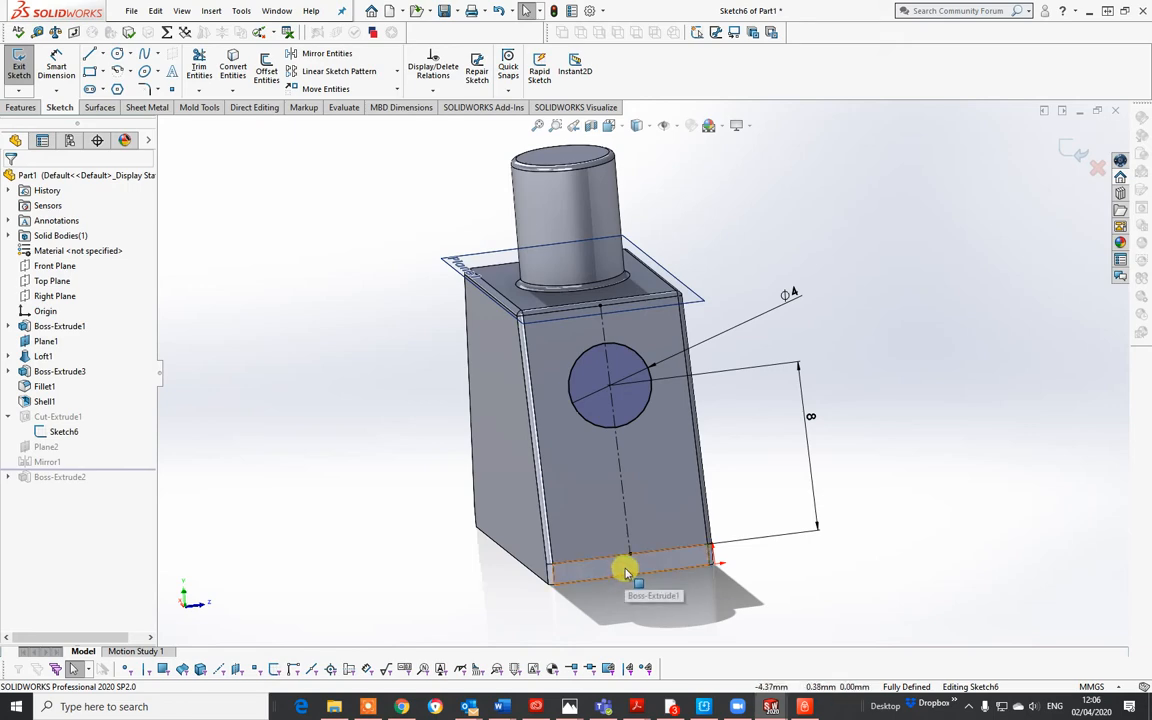
mouse_move(641, 572)
middle_mouse_down()
mouse_move(676, 525)
mouse_move(753, 522)
mouse_move(606, 528)
mouse_move(599, 540)
mouse_move(712, 545)
middle_mouse_up()
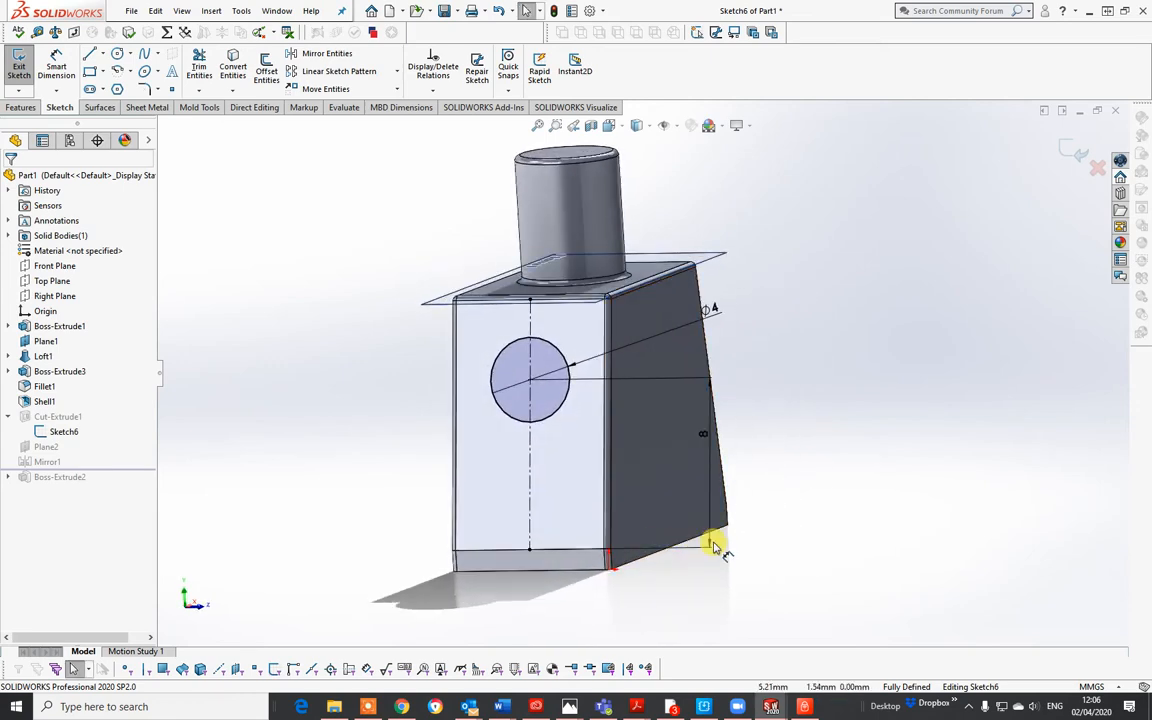
left_click(689, 548)
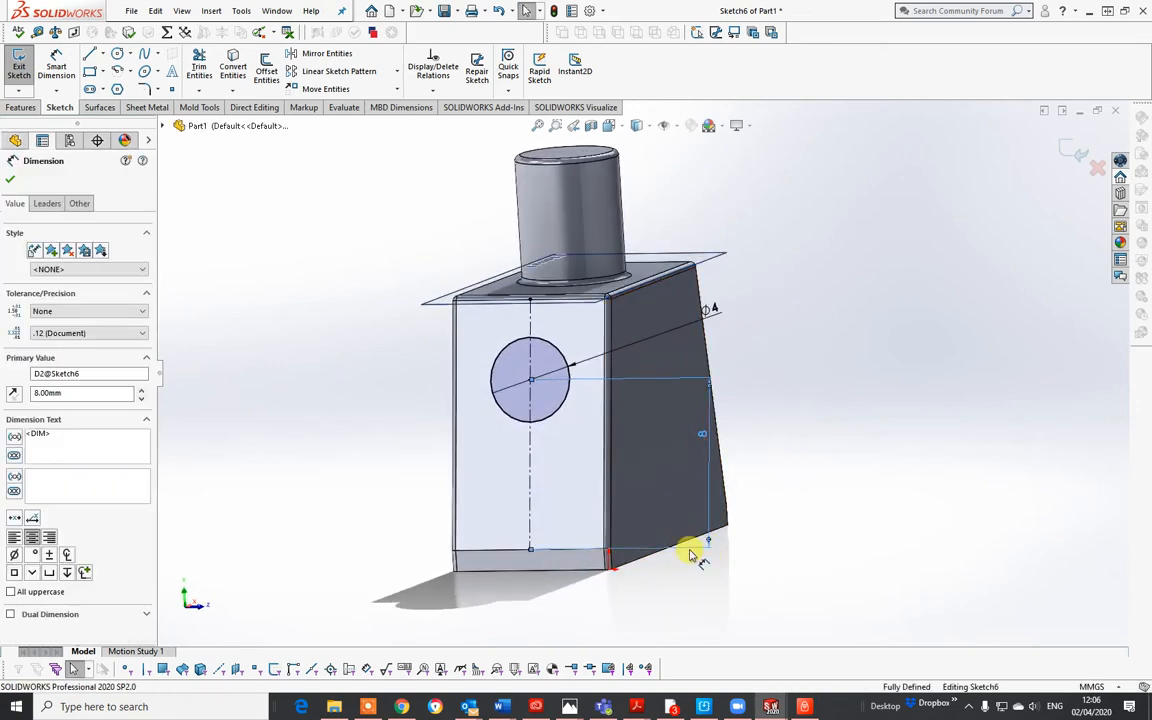
key("Delete")
Dimension the circle's centre 6 mm from the bottom edge of the tapered body's narrow side.
left_click(56, 66)
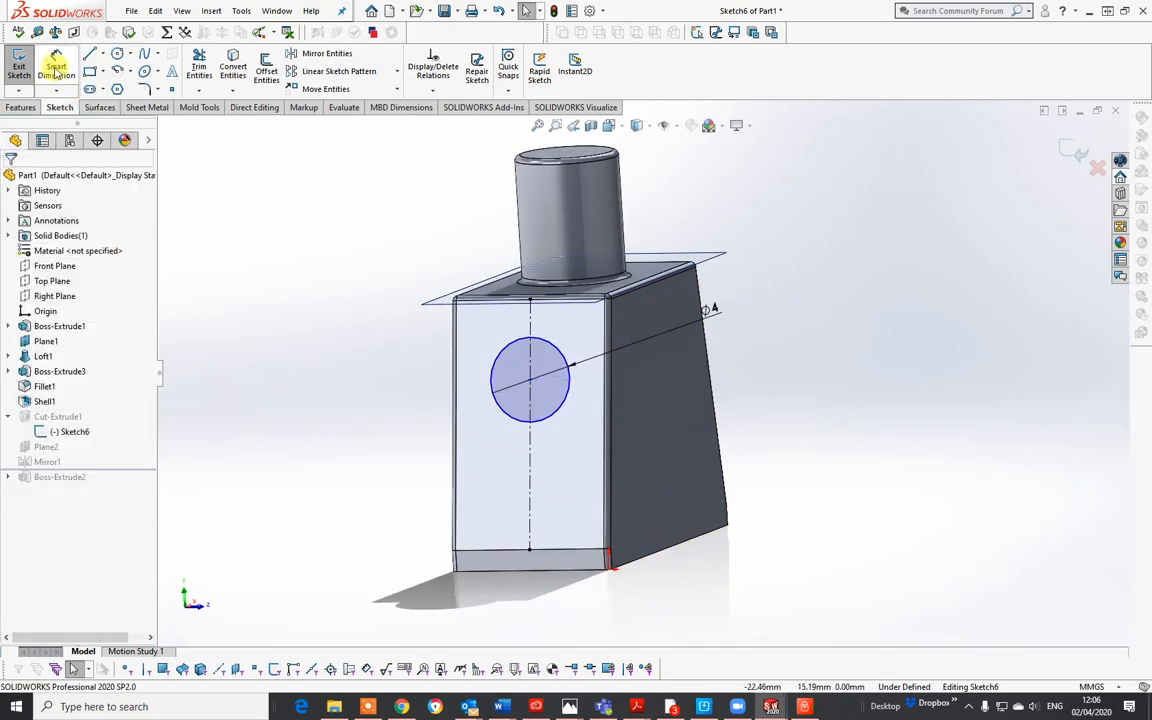
left_click(536, 572)
left_click(530, 381)
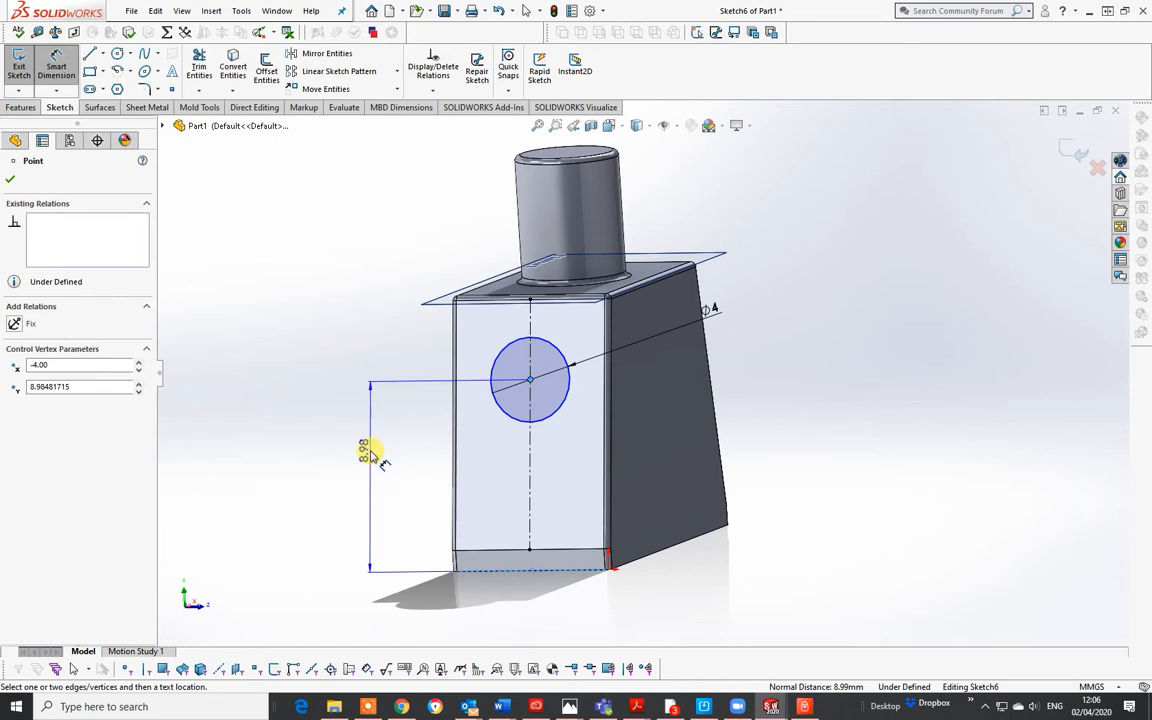
left_click(383, 468)
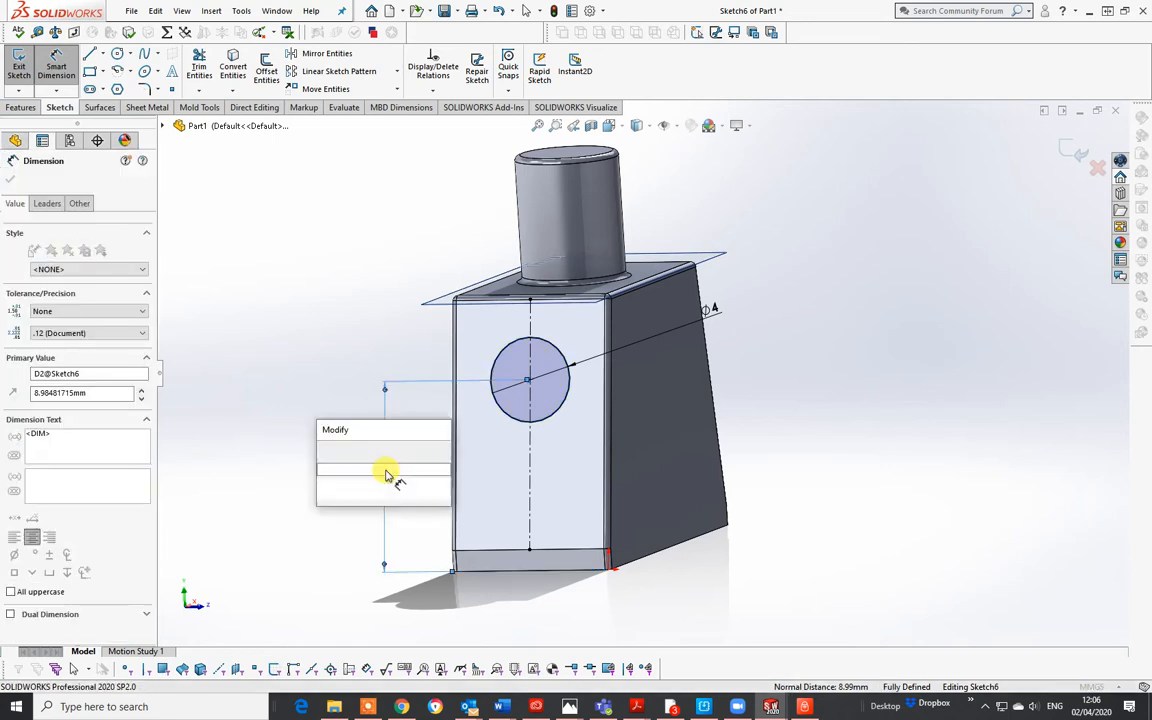
type("6")
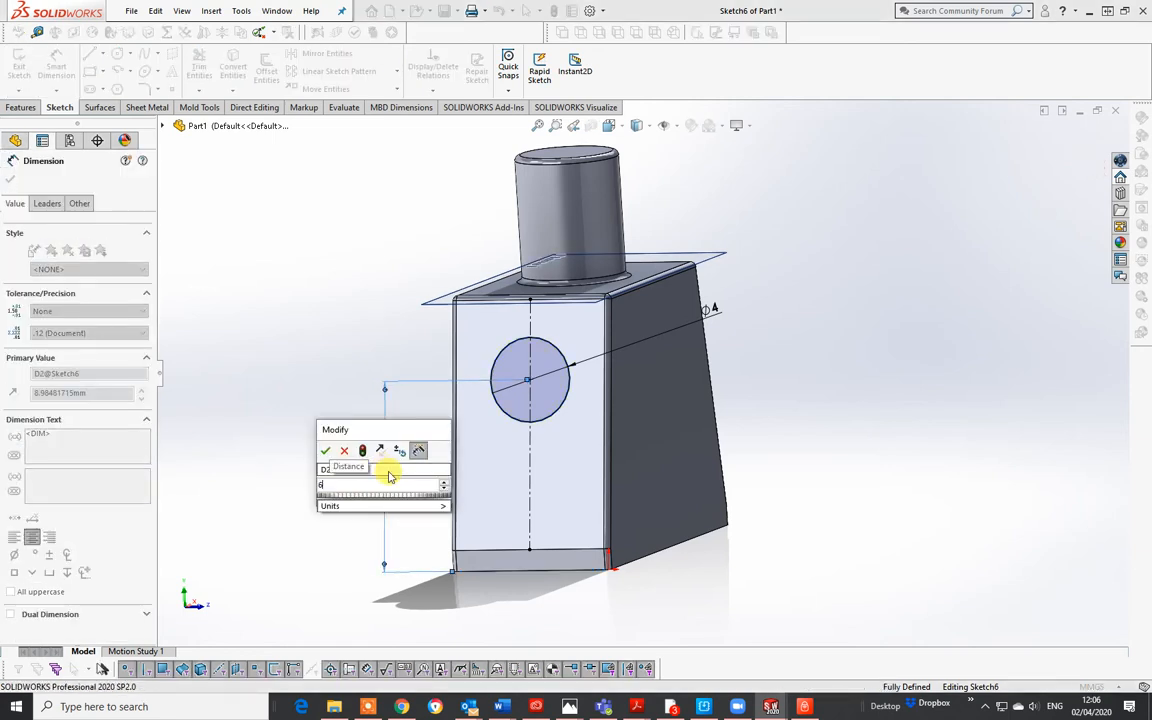
key("Return")
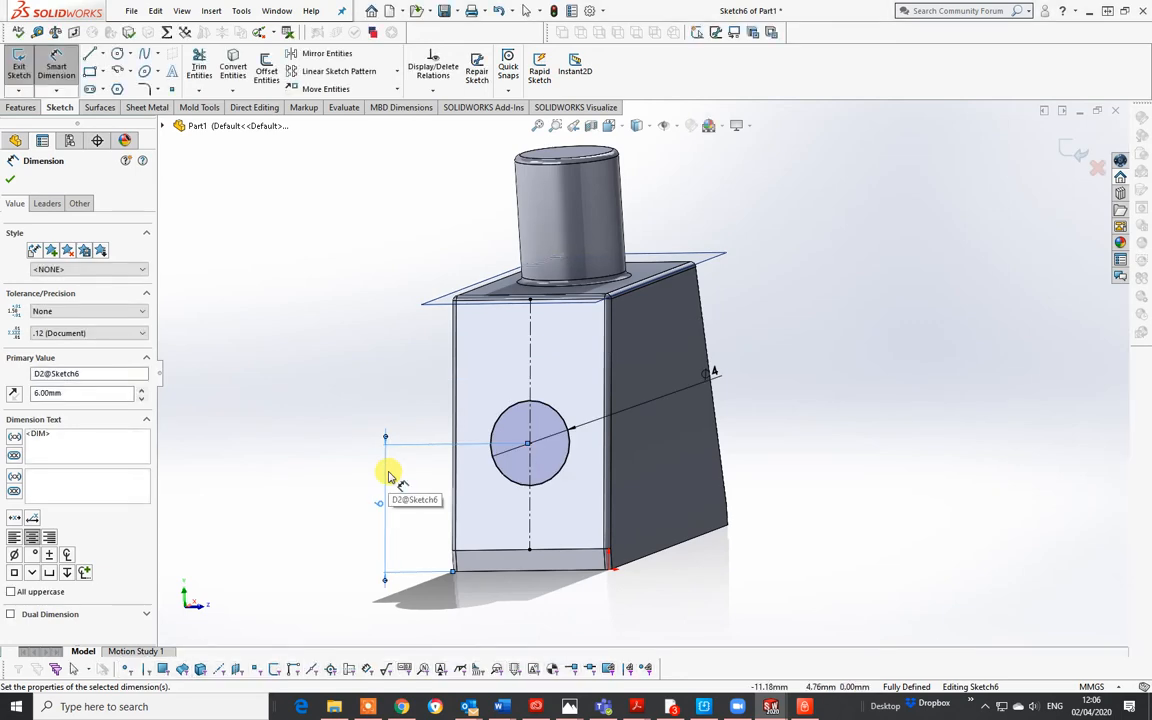
middle_click_drag(527, 468, 643, 483)
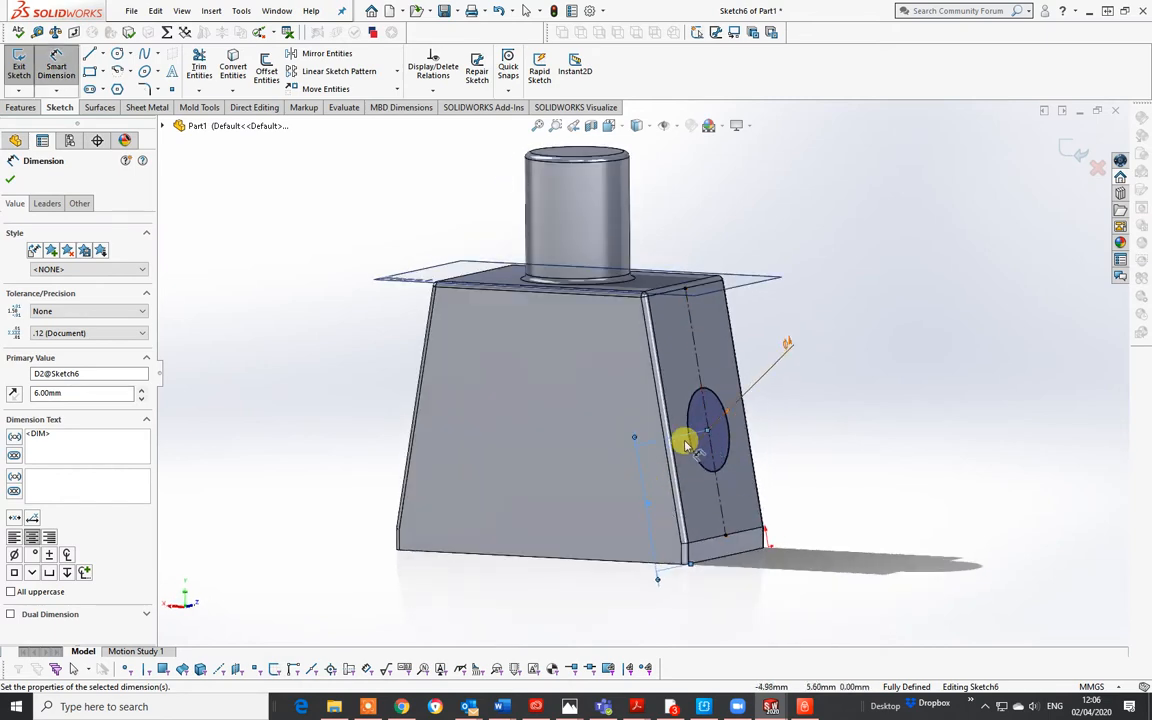
middle_click_drag(648, 507, 588, 494)
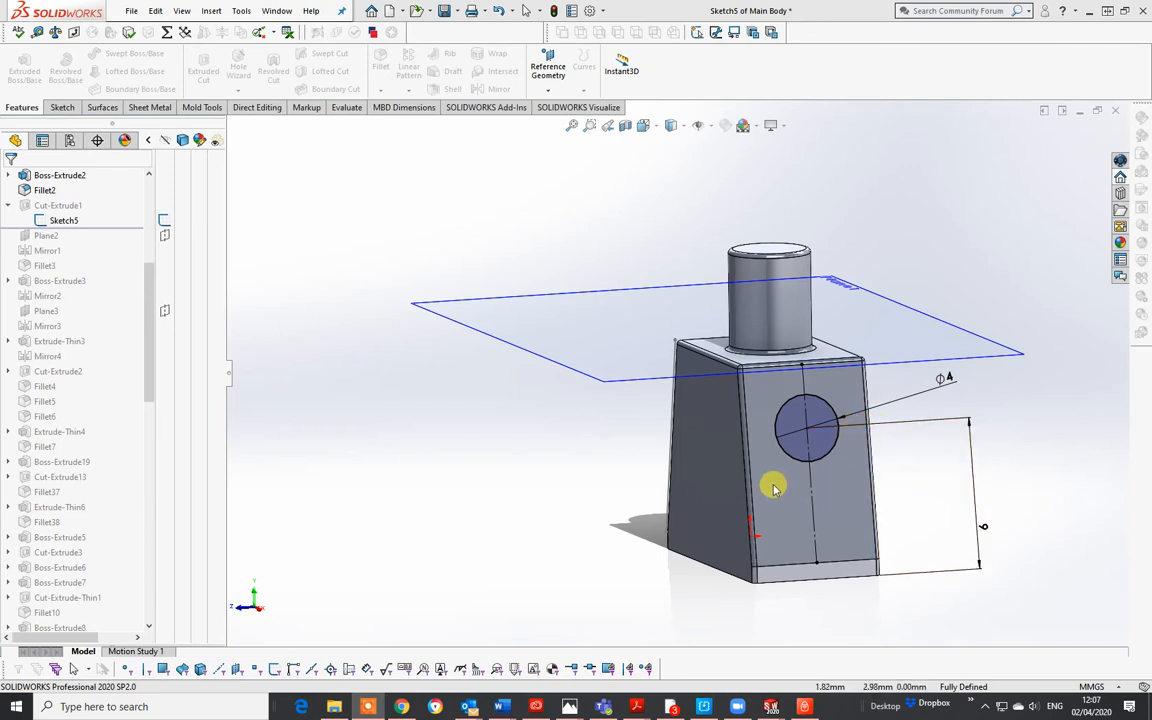
Review the hole sketch in the Main Body reference part and return to the Part1 sketch.
left_click(525, 452)
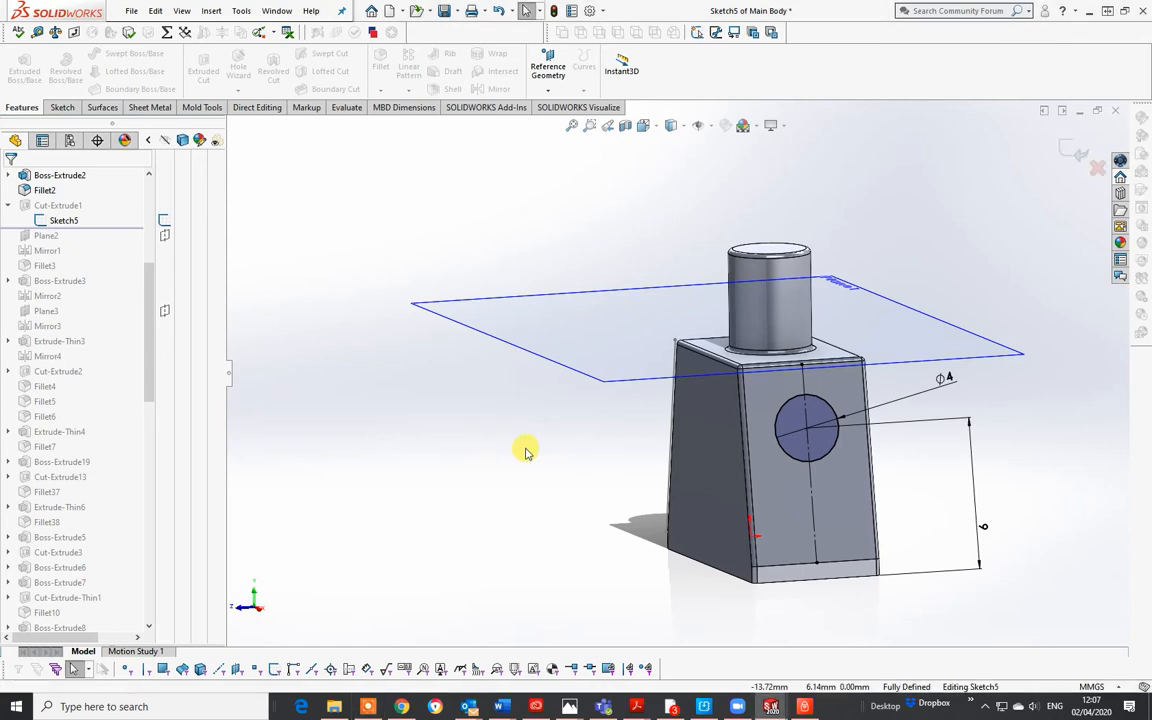
key("ctrl+Tab")
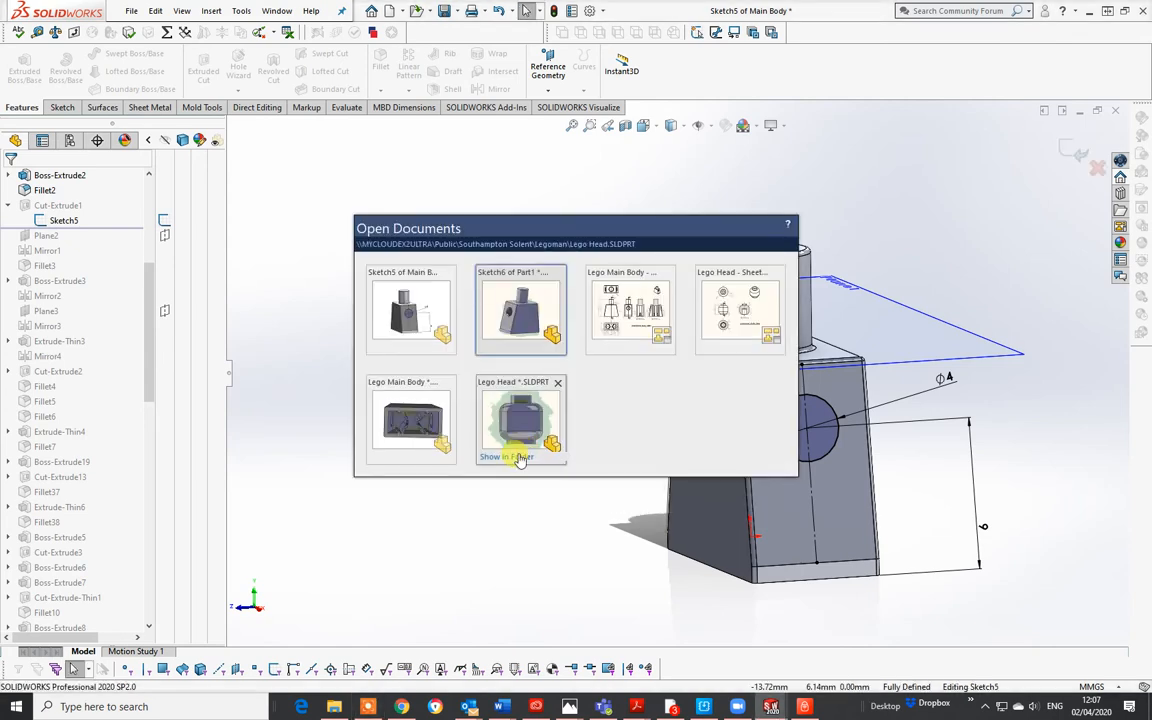
key("ctrl+Tab")
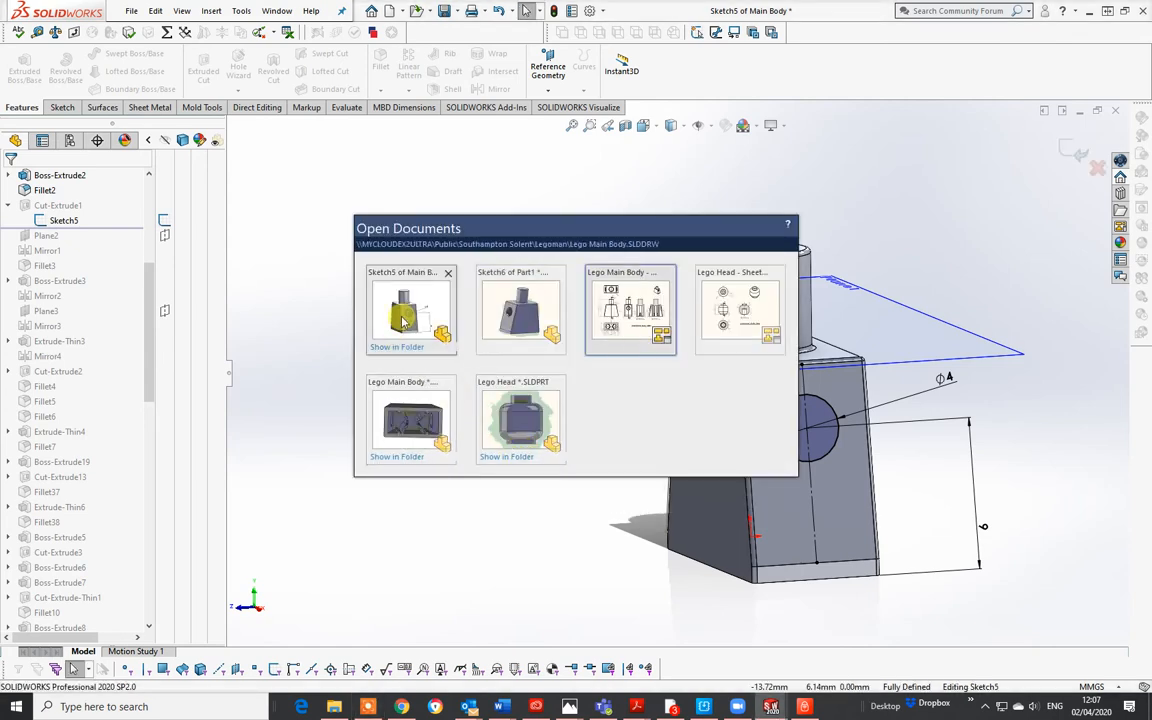
key("ctrl+Tab")
key("ctrl+Tab")
key("ctrl+Tab")
key("ctrl+Tab")
key("ctrl+Tab")
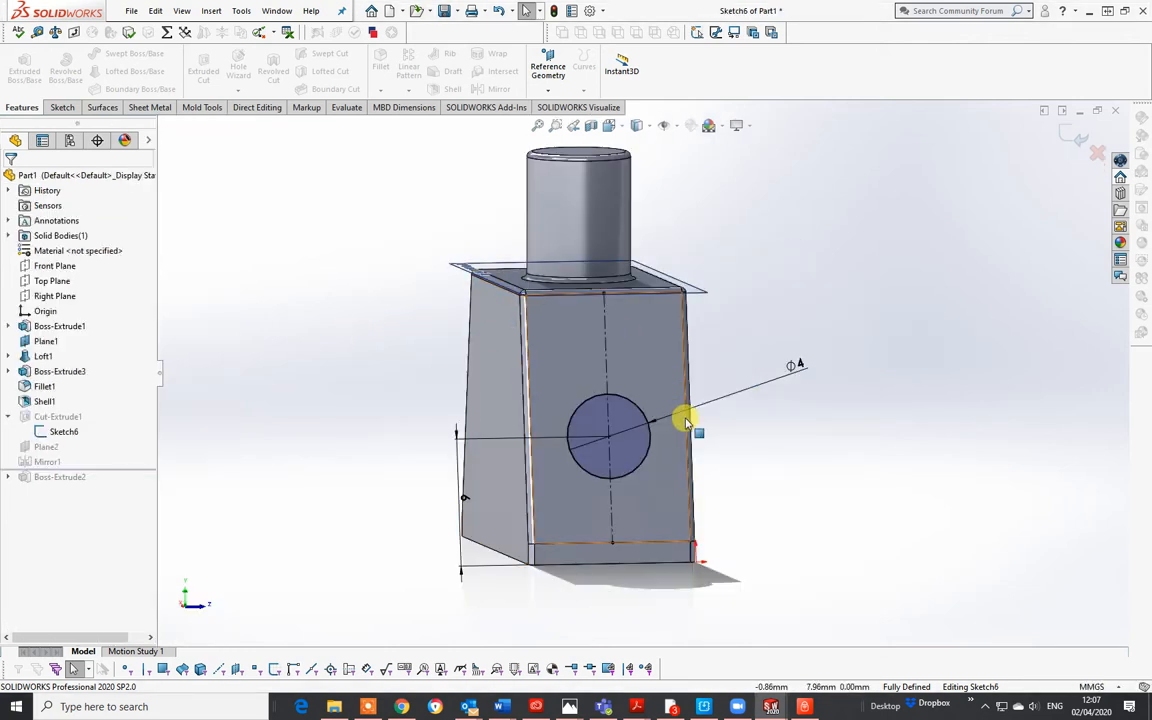
Set the circle centre's distance from the bottom edge to 9 mm and exit the sketch.
left_click(463, 498)
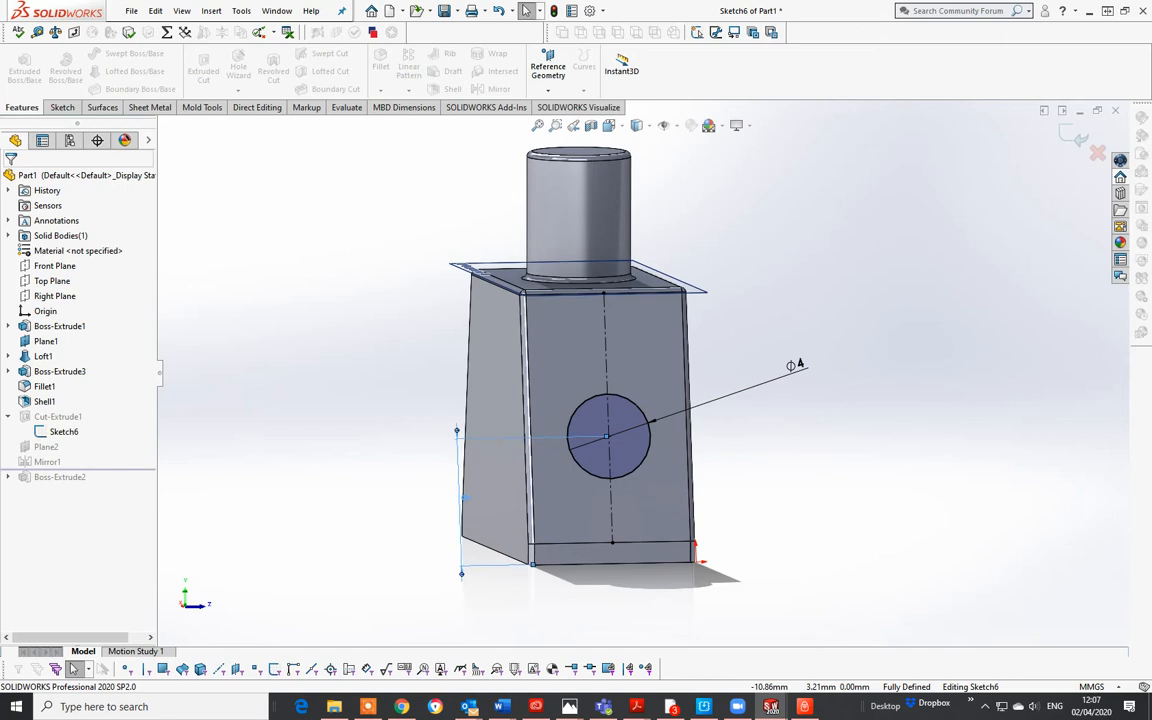
left_click(460, 492)
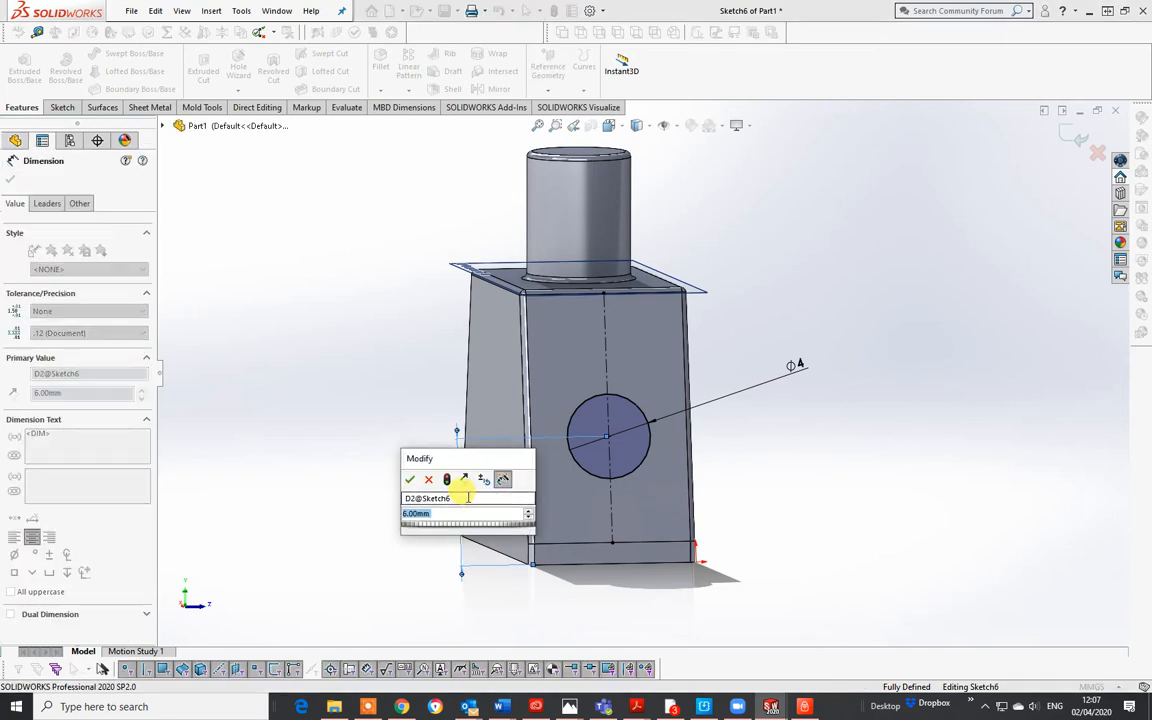
type("9")
key("Return")
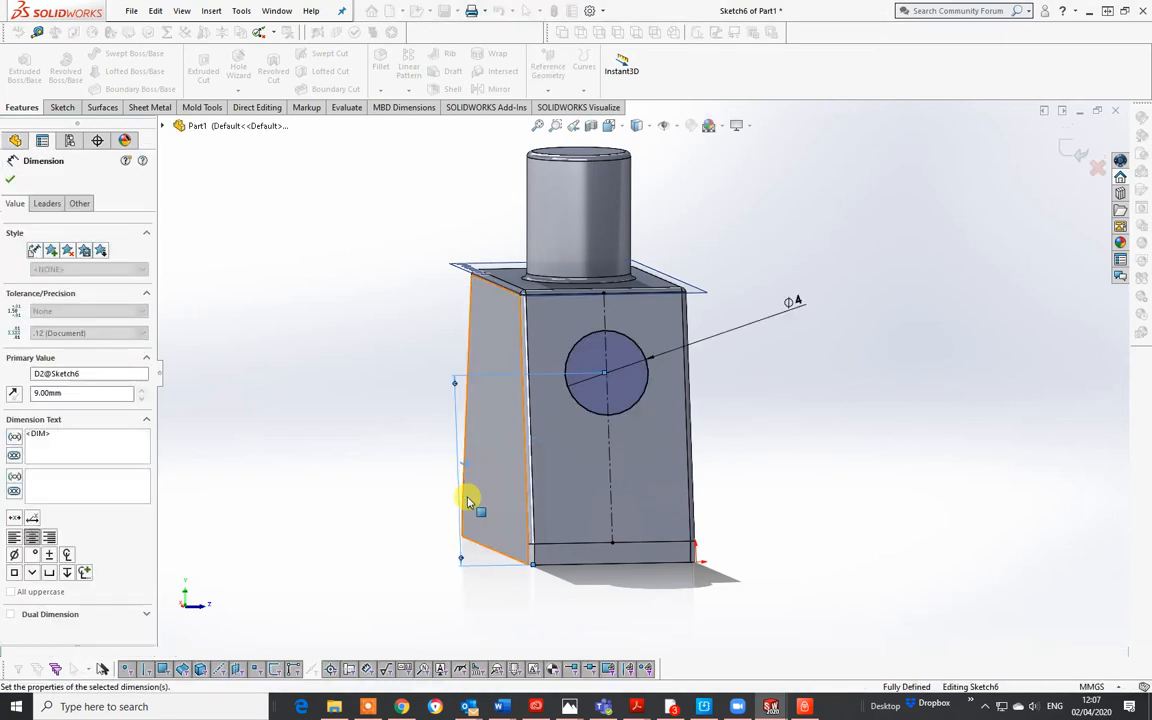
left_click(1075, 152)
Fillet the outer edges of both arm holes with a 0.25 mm radius.
mouse_move(571, 411)
middle_mouse_down()
mouse_move(668, 378)
mouse_move(830, 391)
mouse_move(982, 347)
mouse_move(772, 337)
mouse_move(784, 314)
mouse_move(836, 355)
mouse_move(847, 393)
middle_mouse_up()
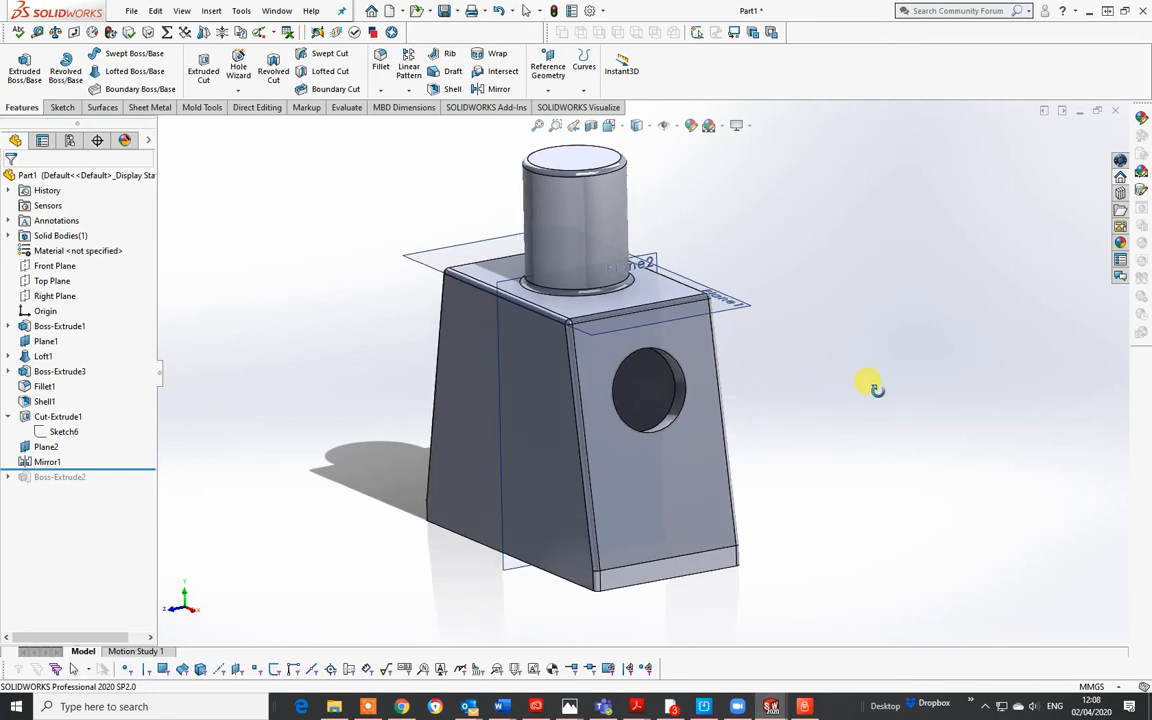
middle_click_drag(869, 386, 892, 411)
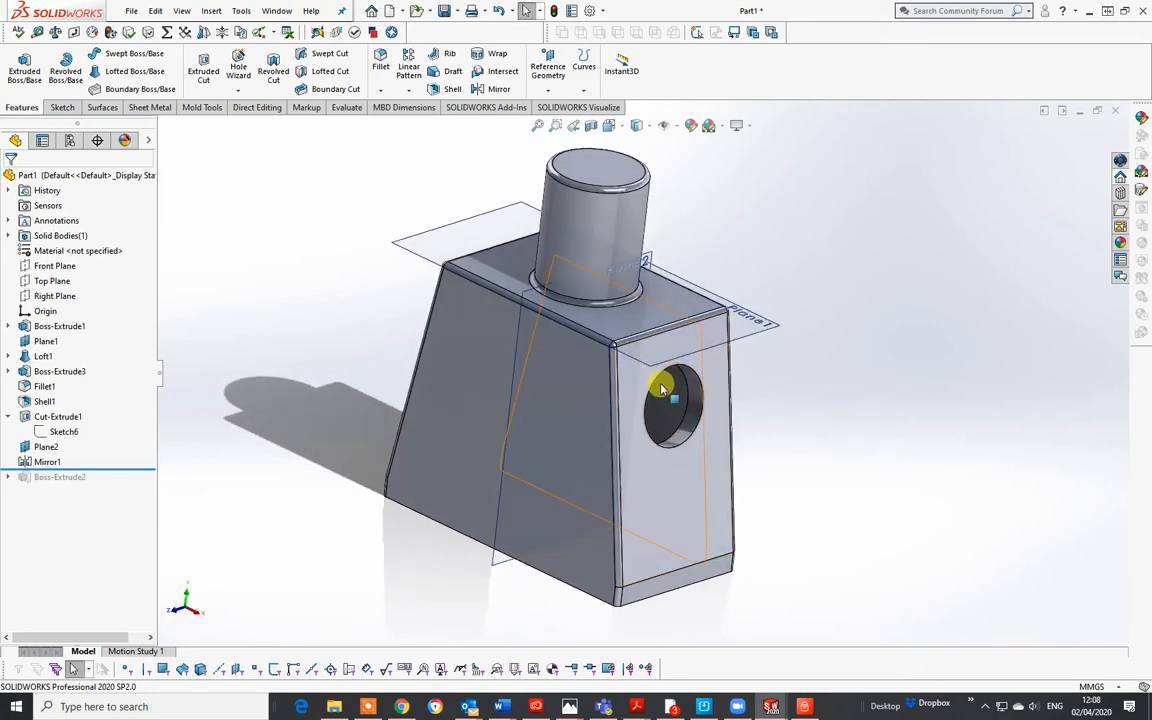
left_click(380, 66)
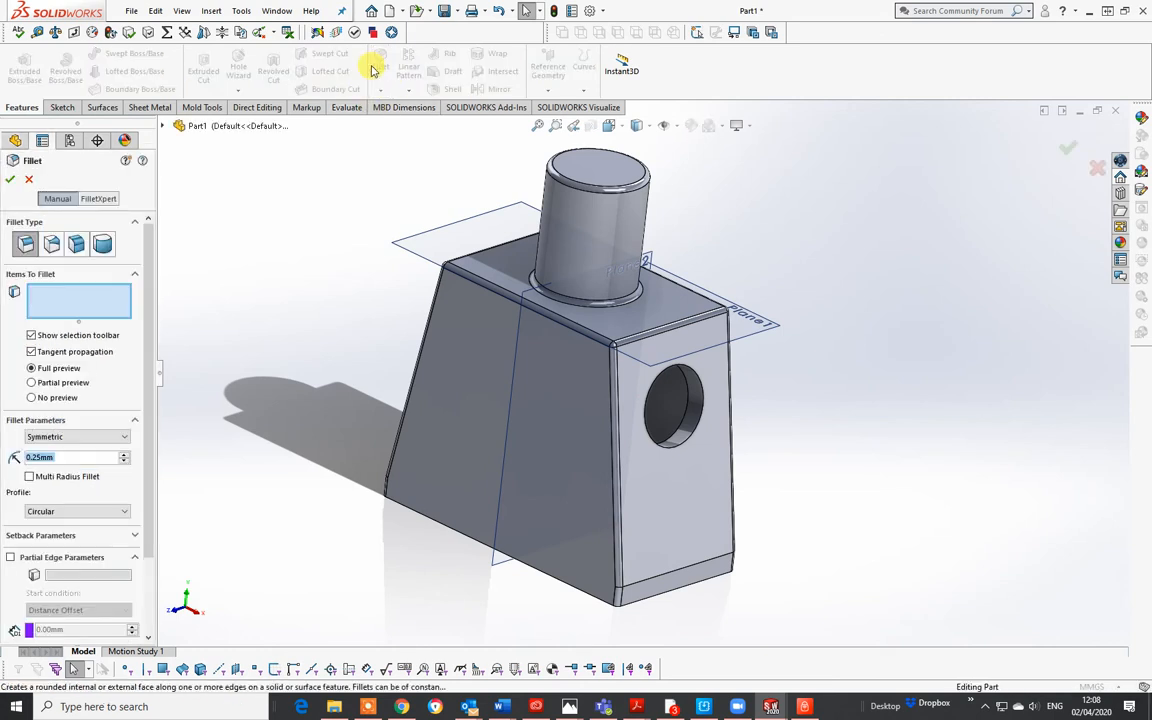
left_click(689, 437)
middle_click_drag(689, 437, 670, 474)
middle_click_drag(509, 411, 492, 456)
left_click(492, 456)
key("Return")
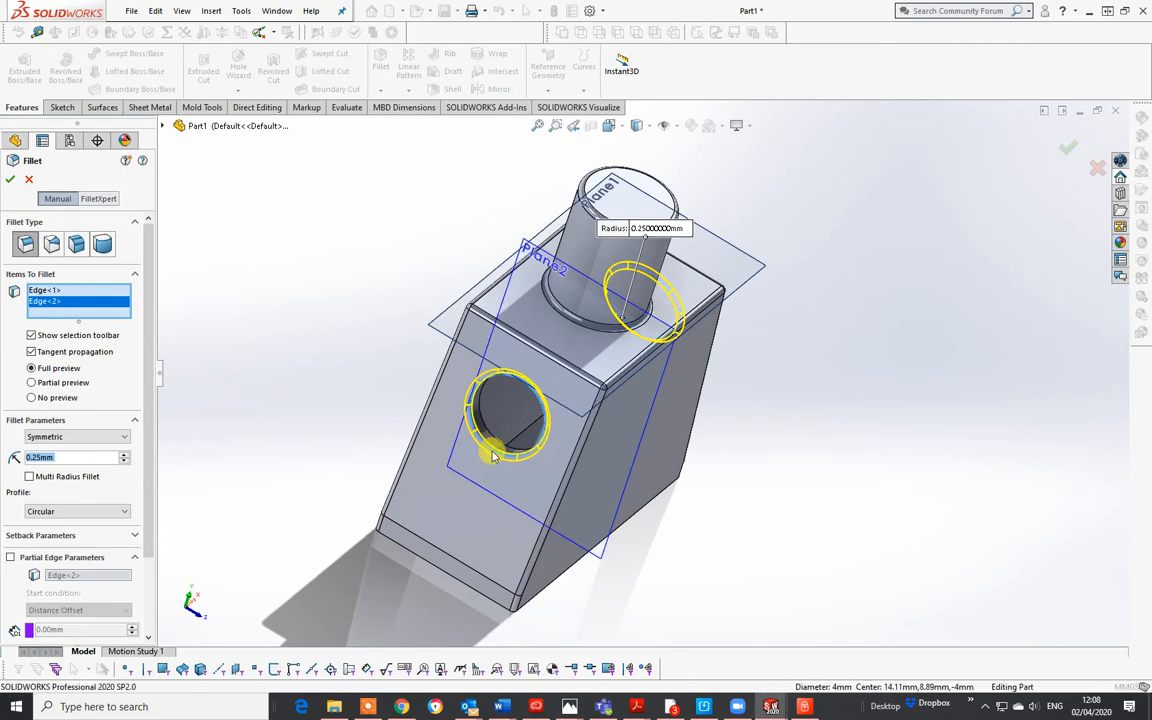
Roll the Main Body reference part forward through Fillet37 and examine the ribs inside its hollow underside.
middle_click_drag(571, 478, 599, 332)
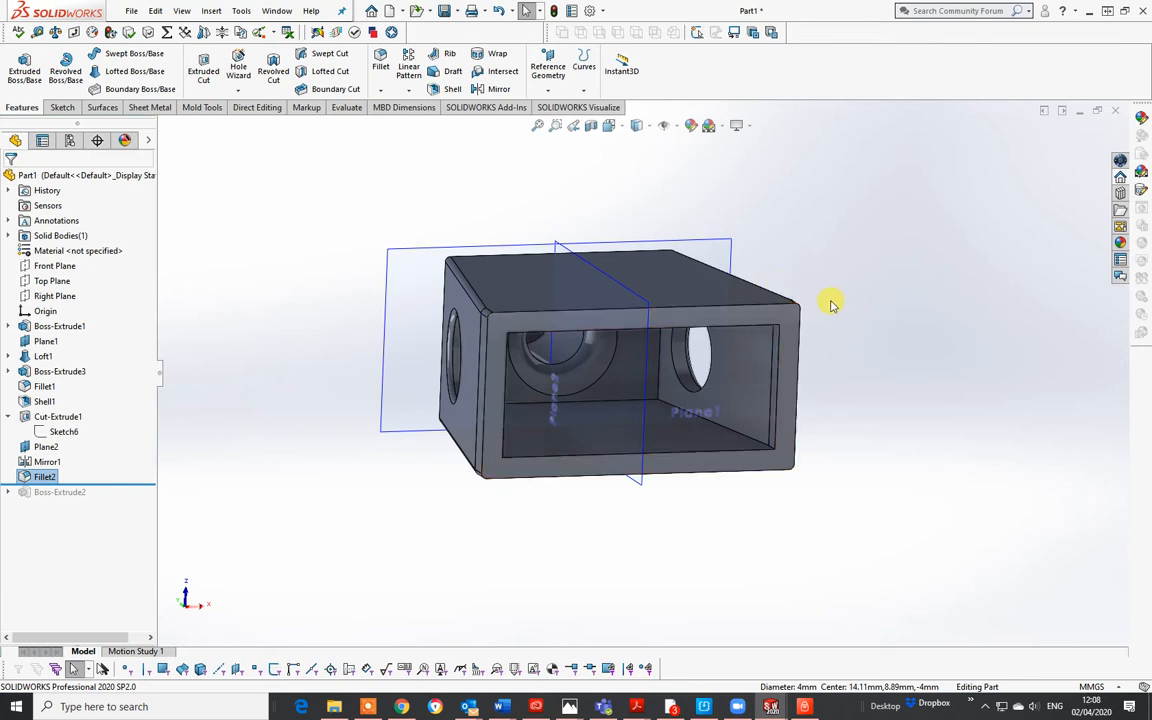
key("ctrl+Tab")
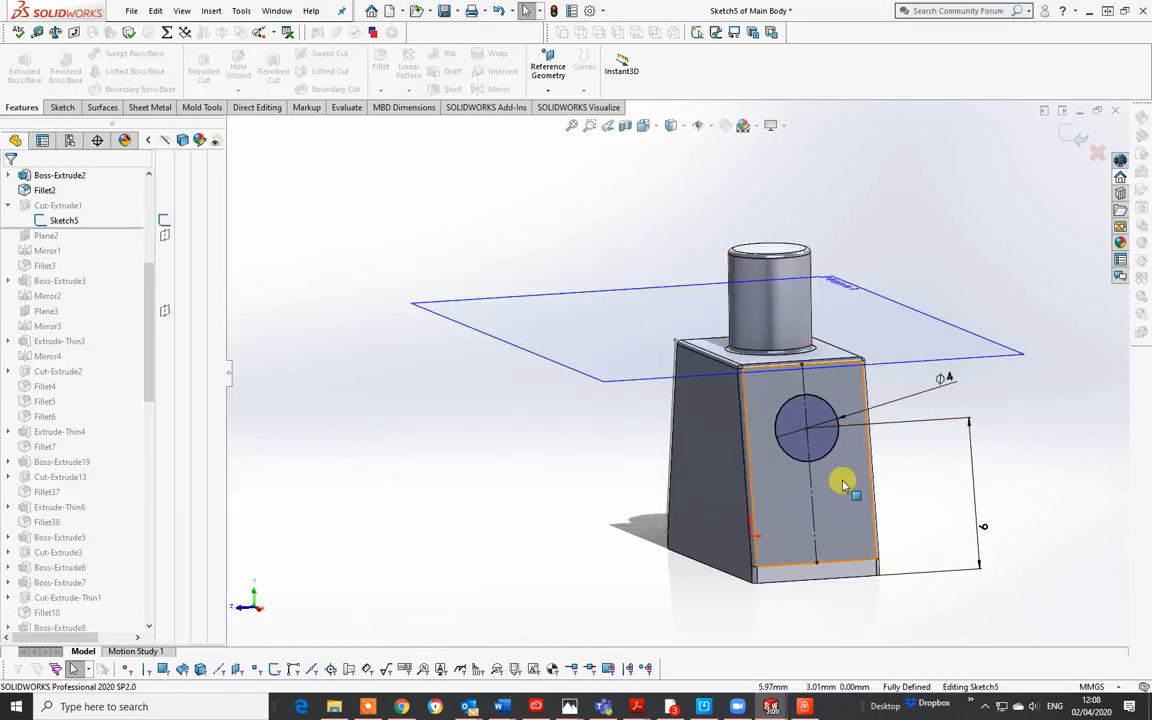
scroll(843, 481, "up", 2)
middle_click_drag(770, 558, 815, 420)
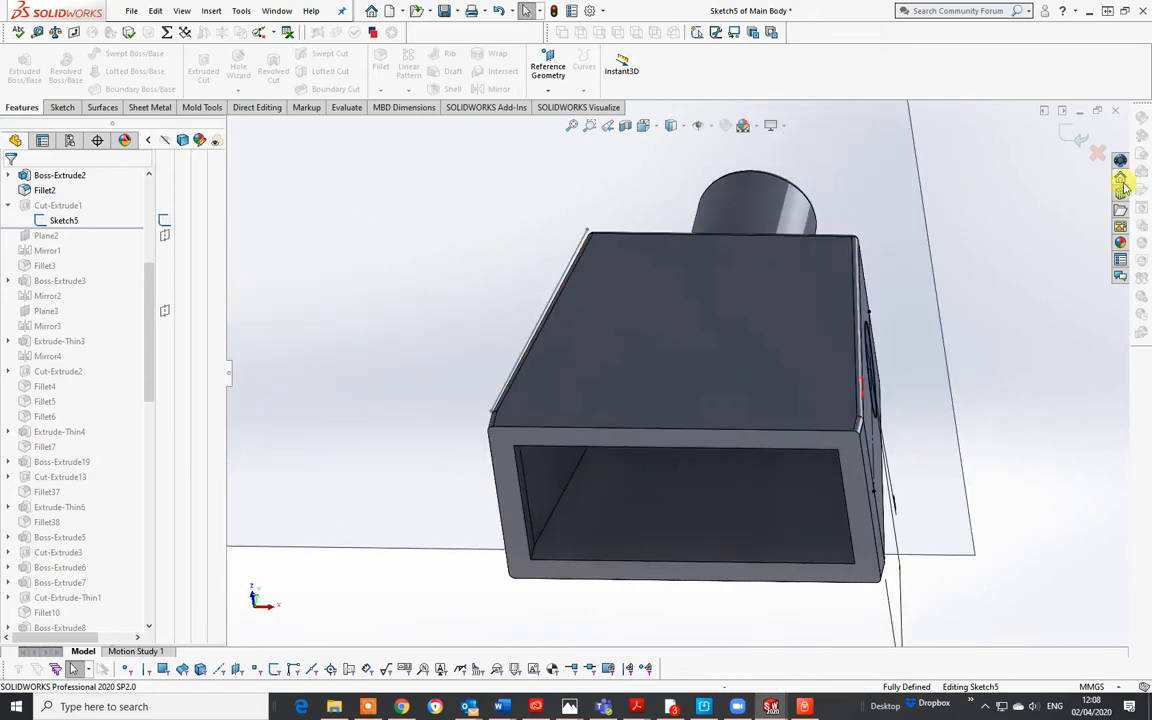
left_click(1070, 135)
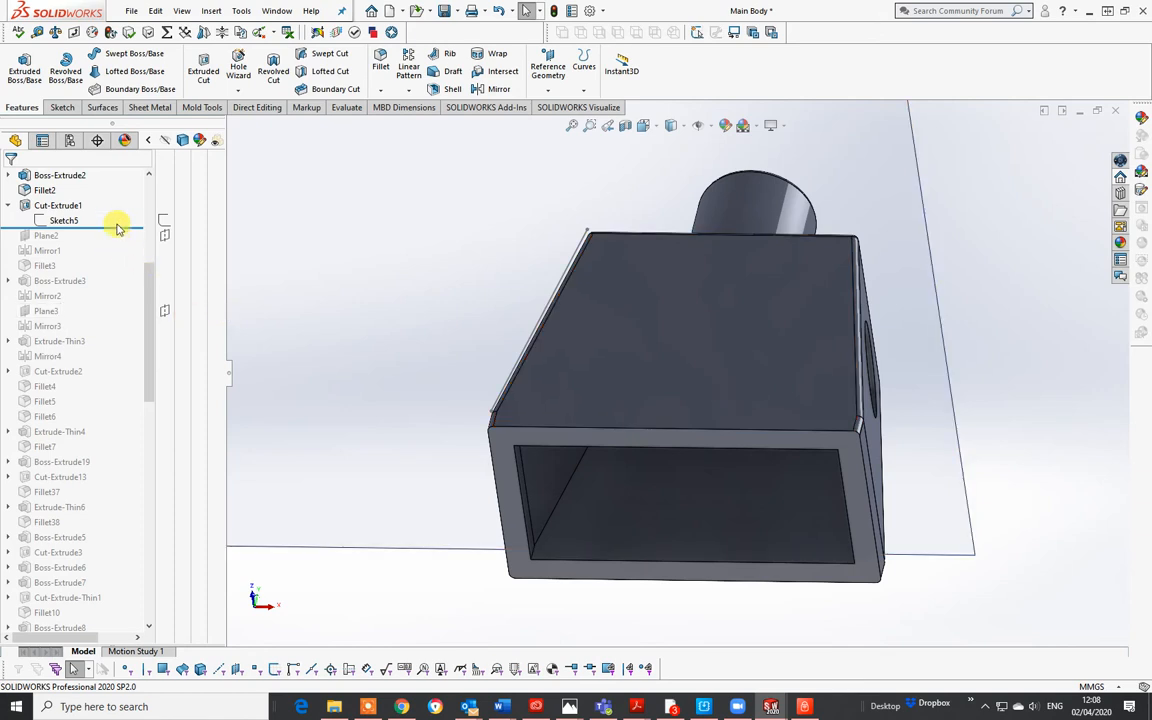
left_click_drag(120, 231, 90, 504)
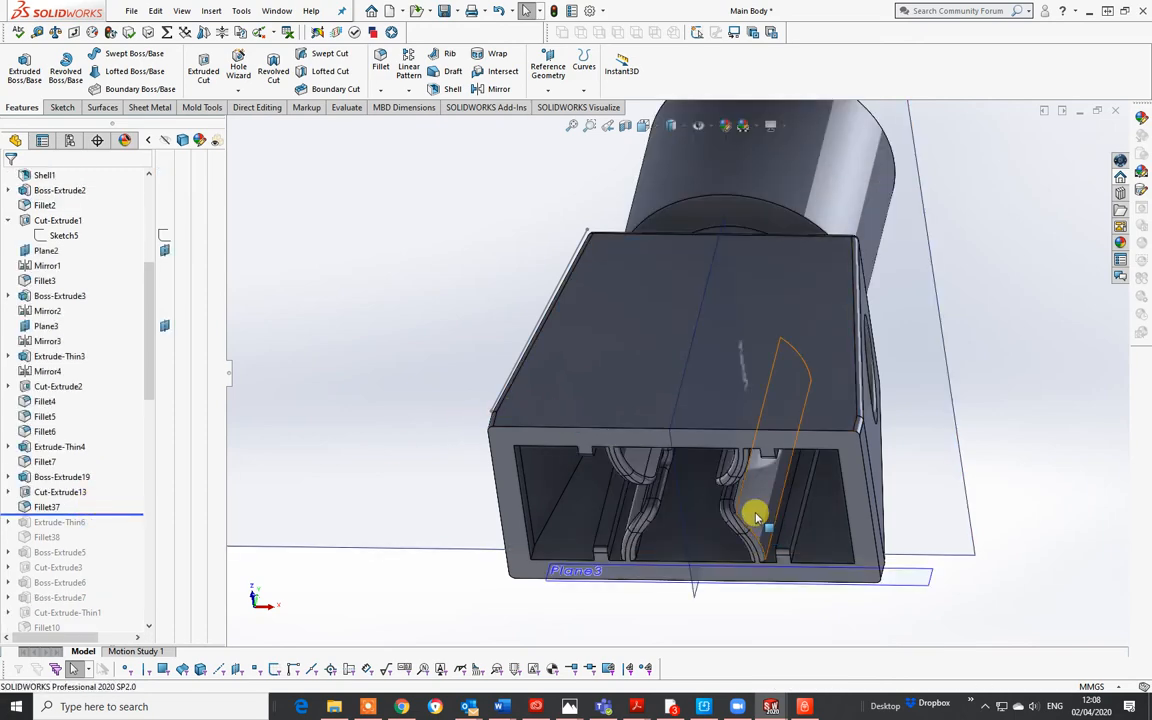
middle_click_drag(731, 480, 597, 334)
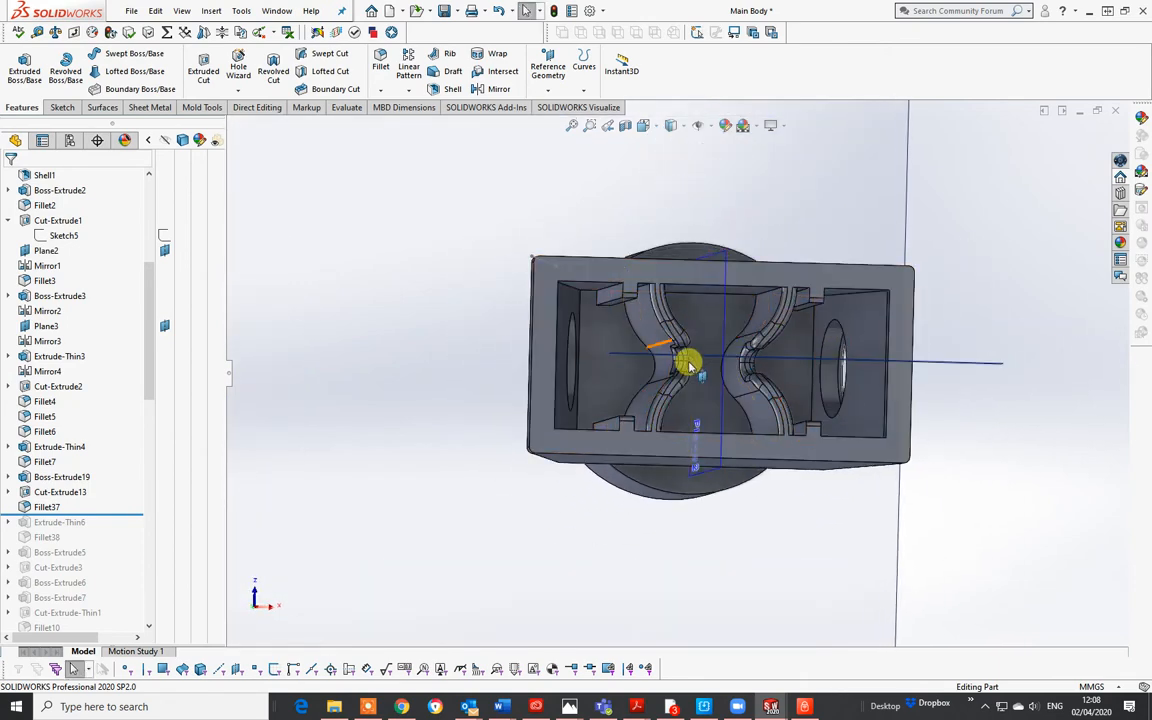
middle_click_drag(781, 352, 836, 381)
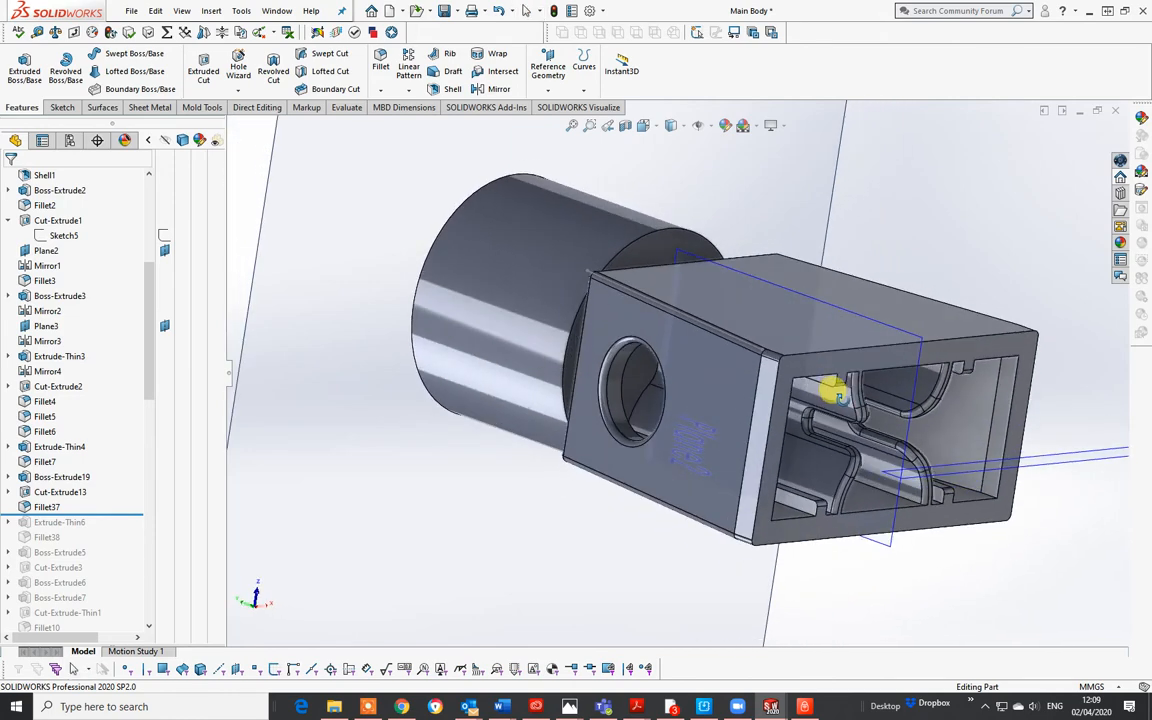
scroll(900, 420, "down", 4)
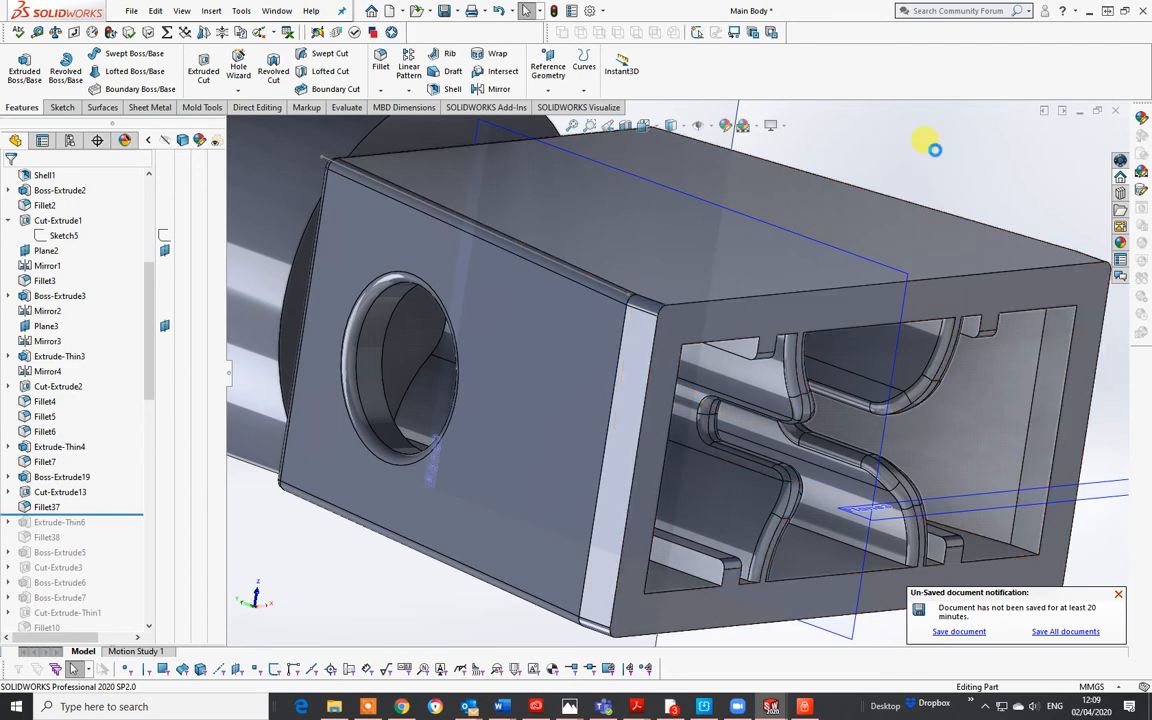
Return to Part1, orient it to the bottom view and start a sketch on the shelled body's bottom rim face.
key("ctrl+Tab")
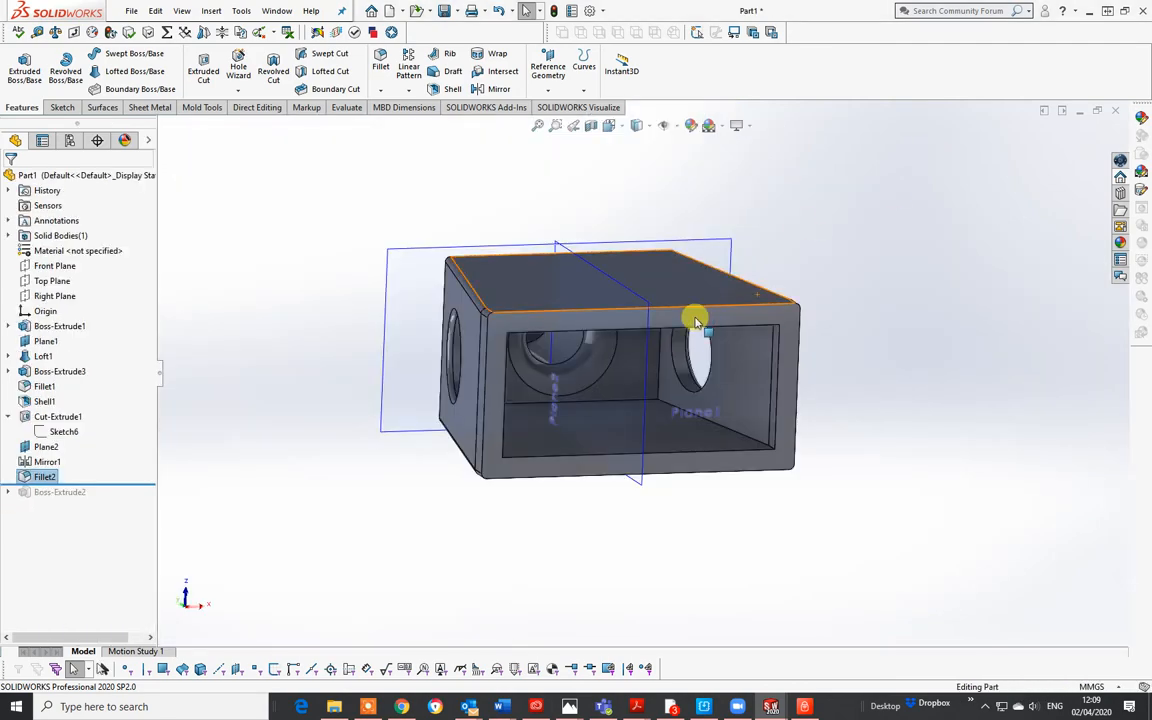
middle_click_drag(694, 321, 620, 244)
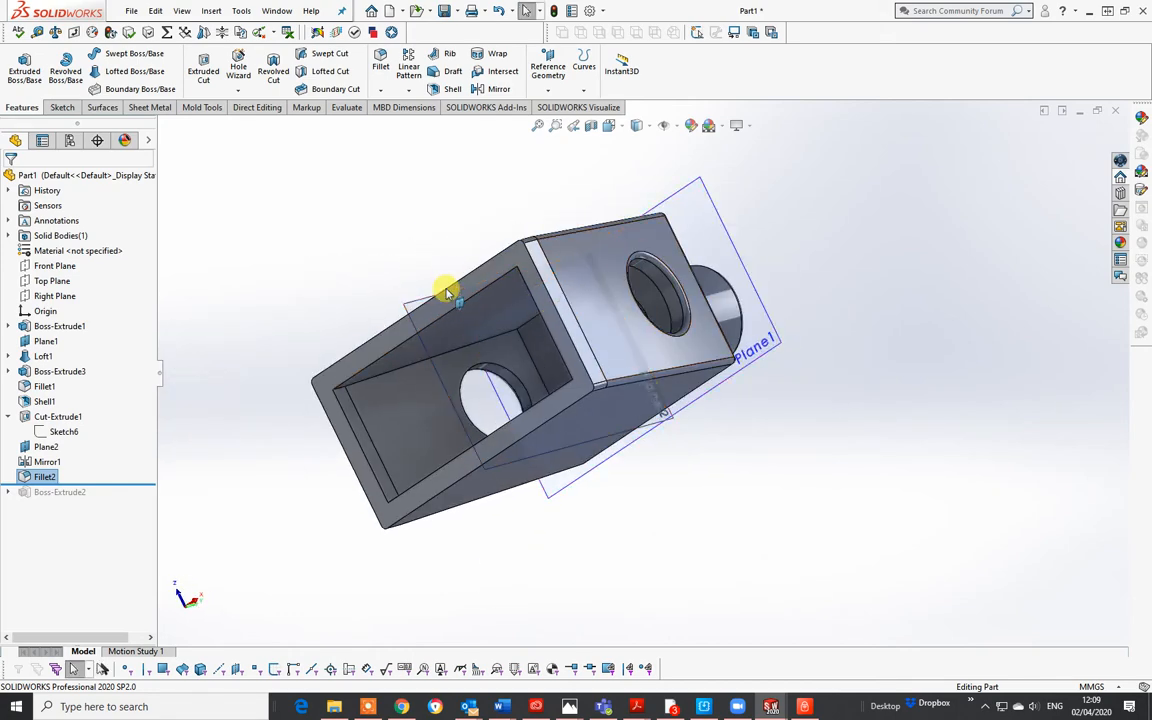
key("space")
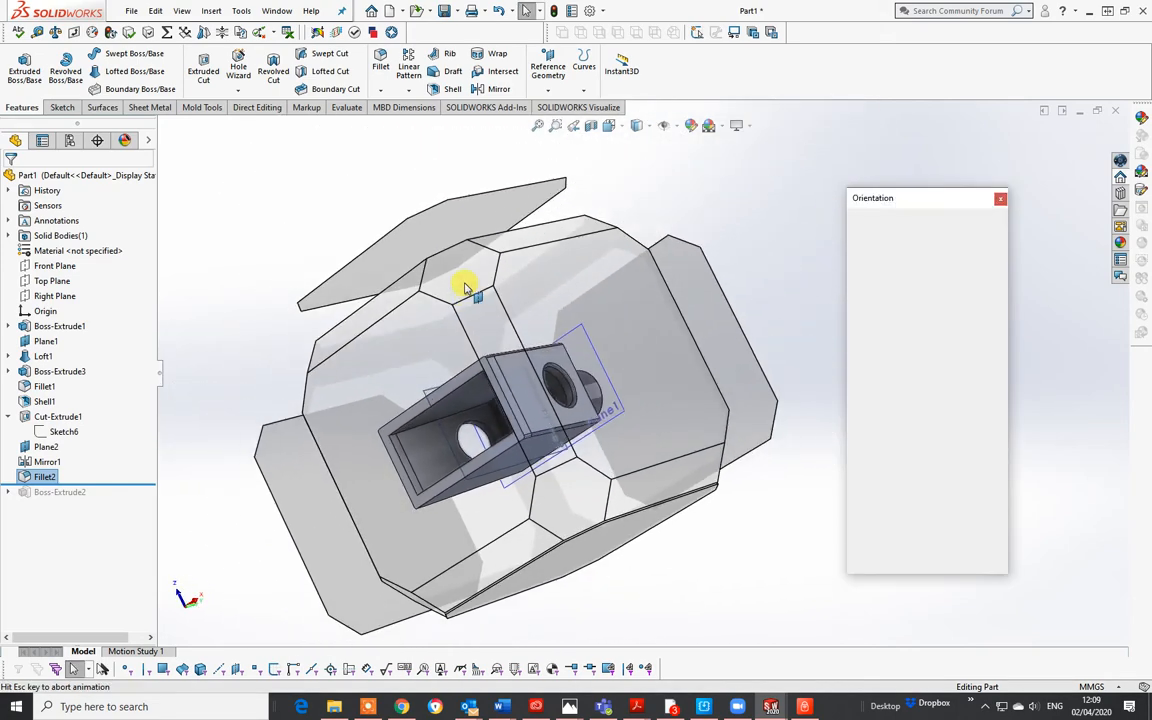
left_click(421, 423)
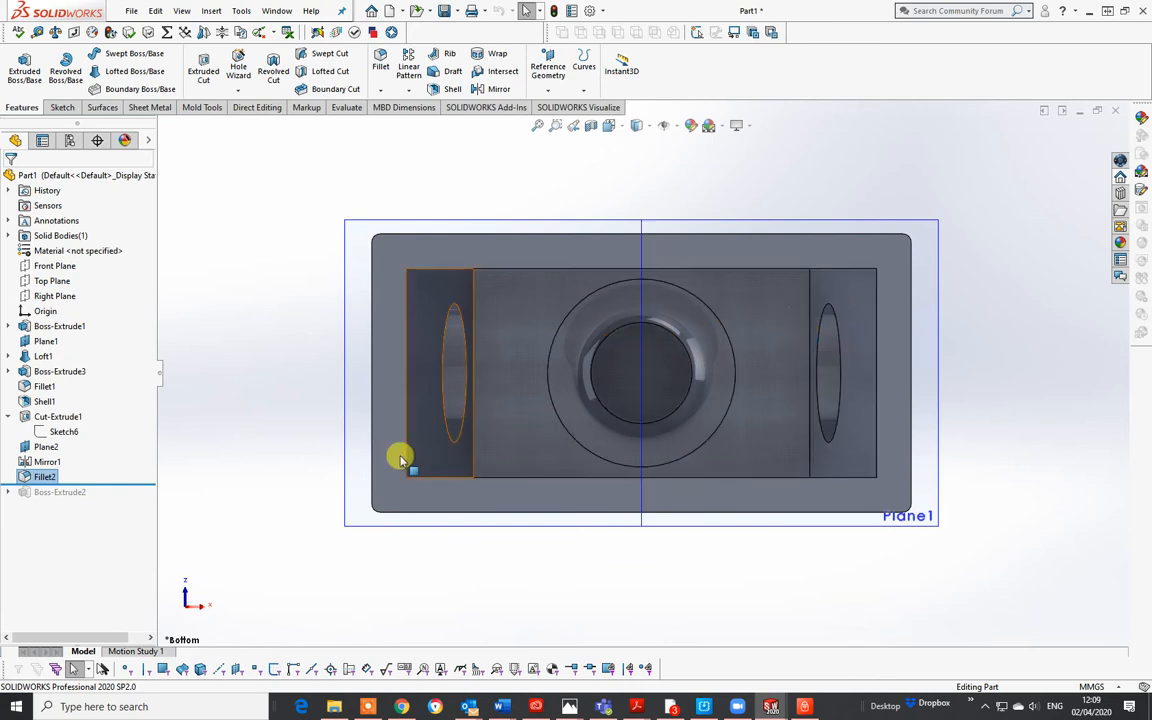
left_click(60, 107)
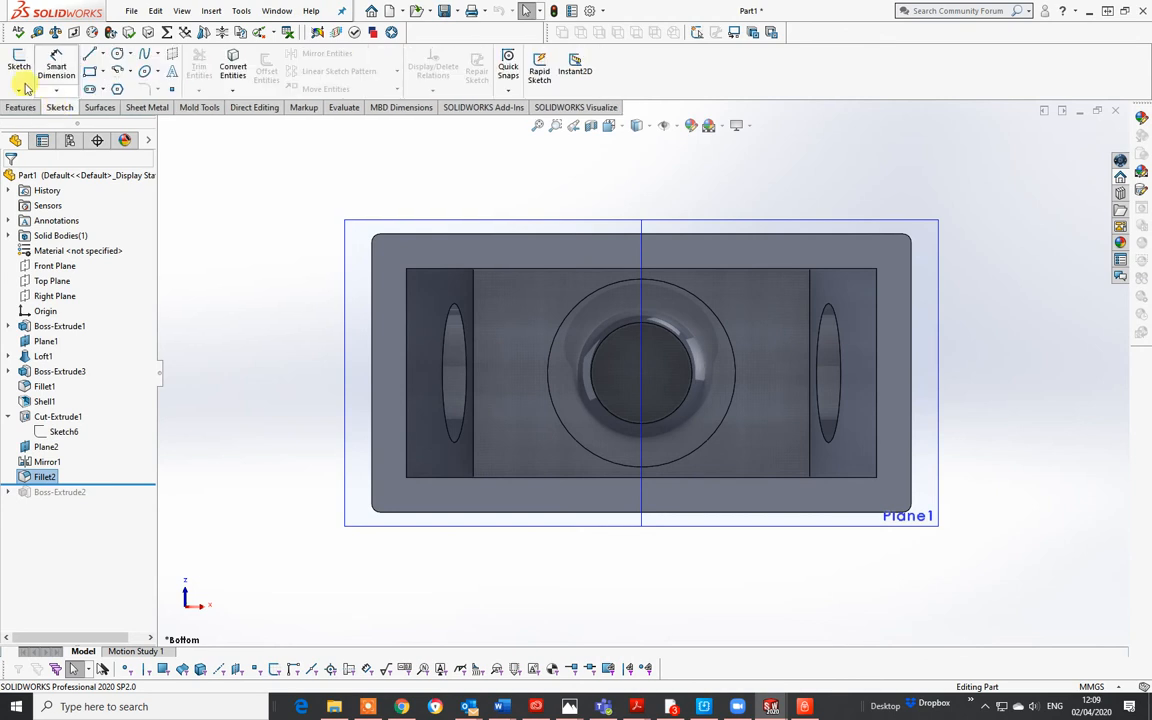
left_click(16, 58)
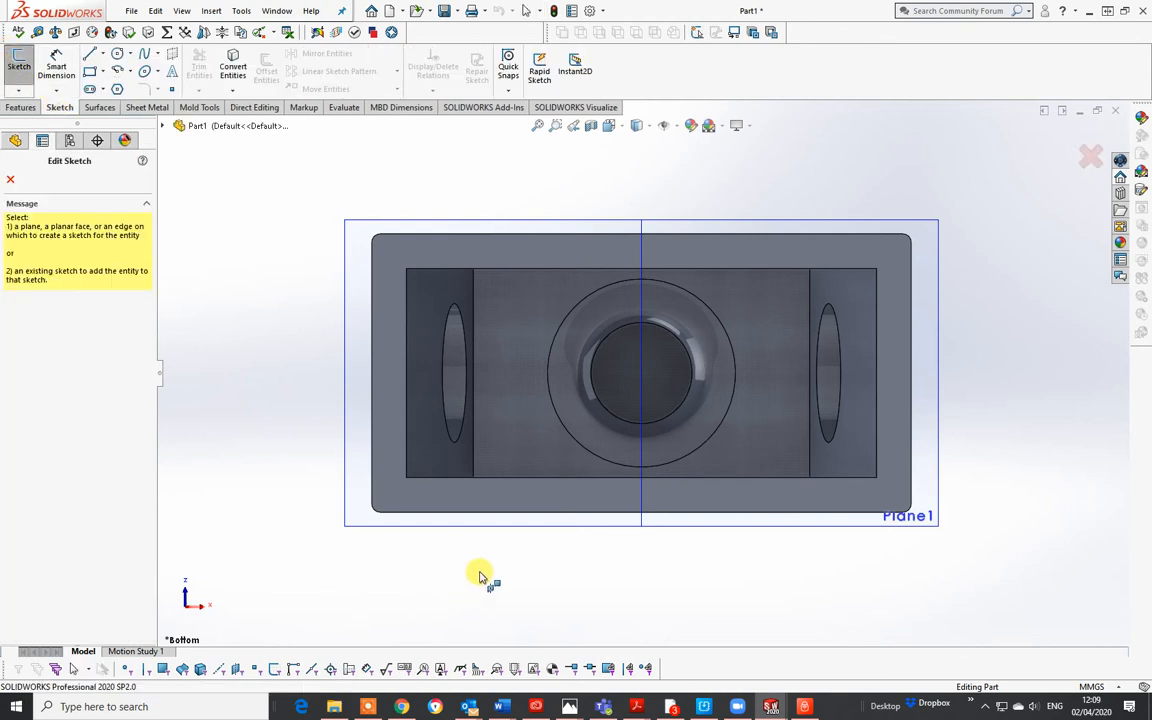
left_click(488, 496)
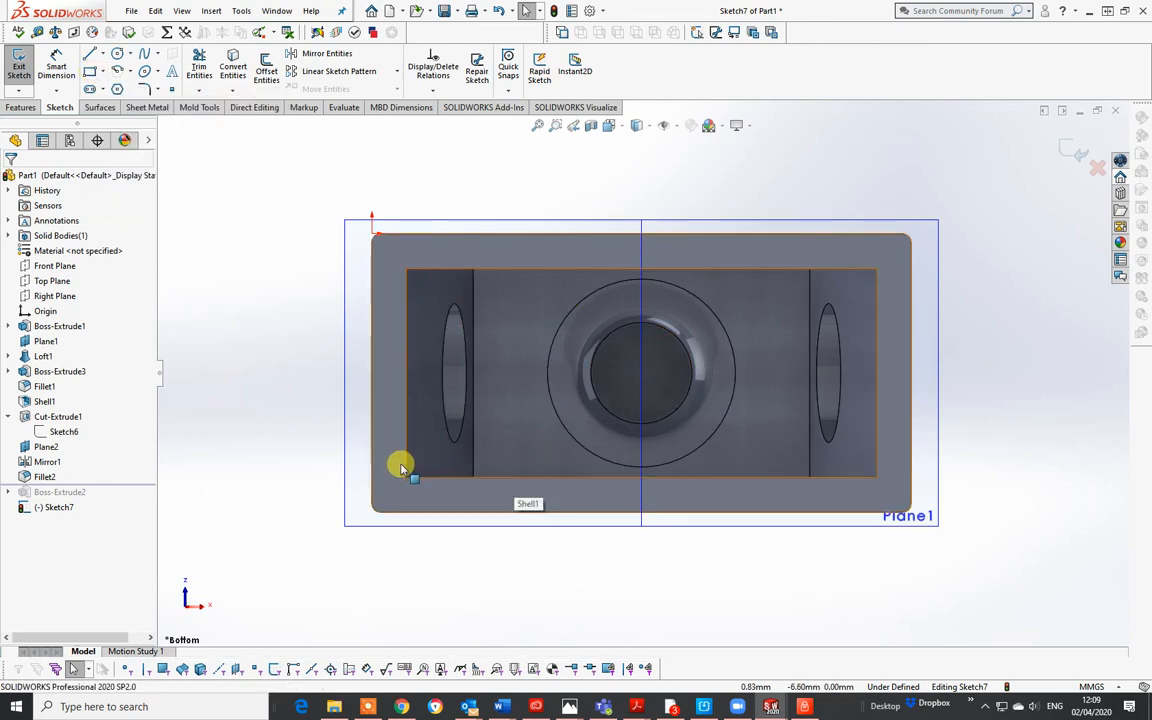
Sketch a corner rectangle about 0.8 by 0.4 mm inside the cavity, based on the long inner edge farthest from the origin.
left_click(90, 73)
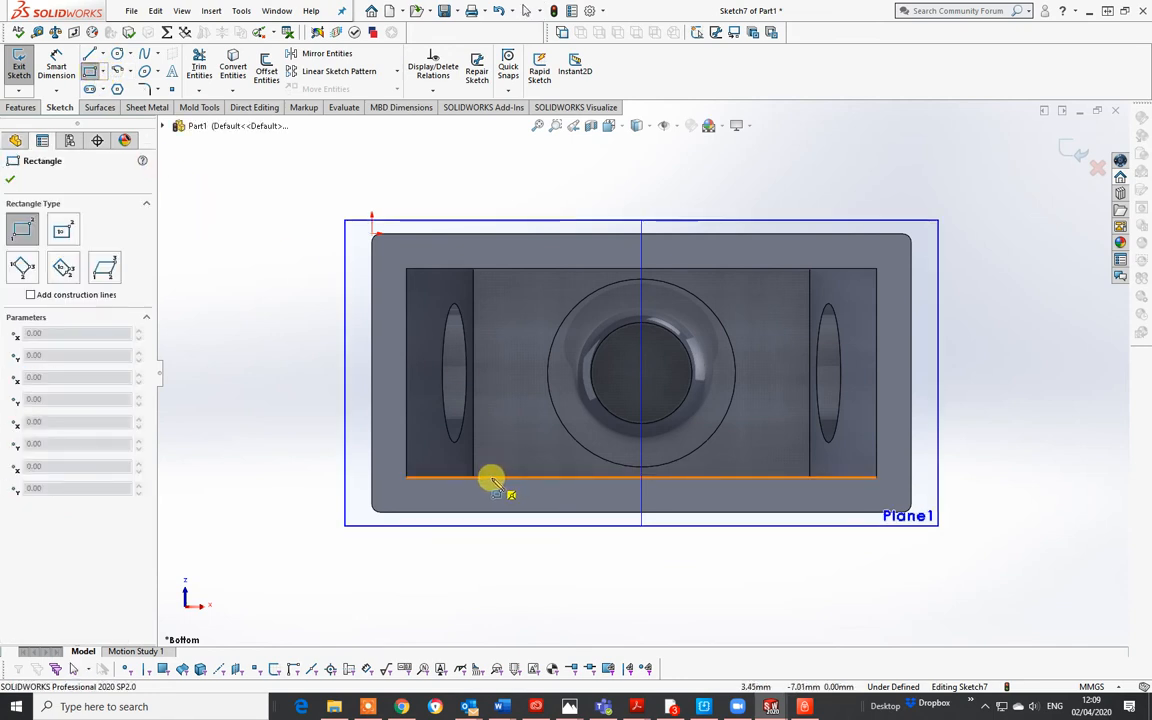
middle_click_drag(545, 411, 510, 518)
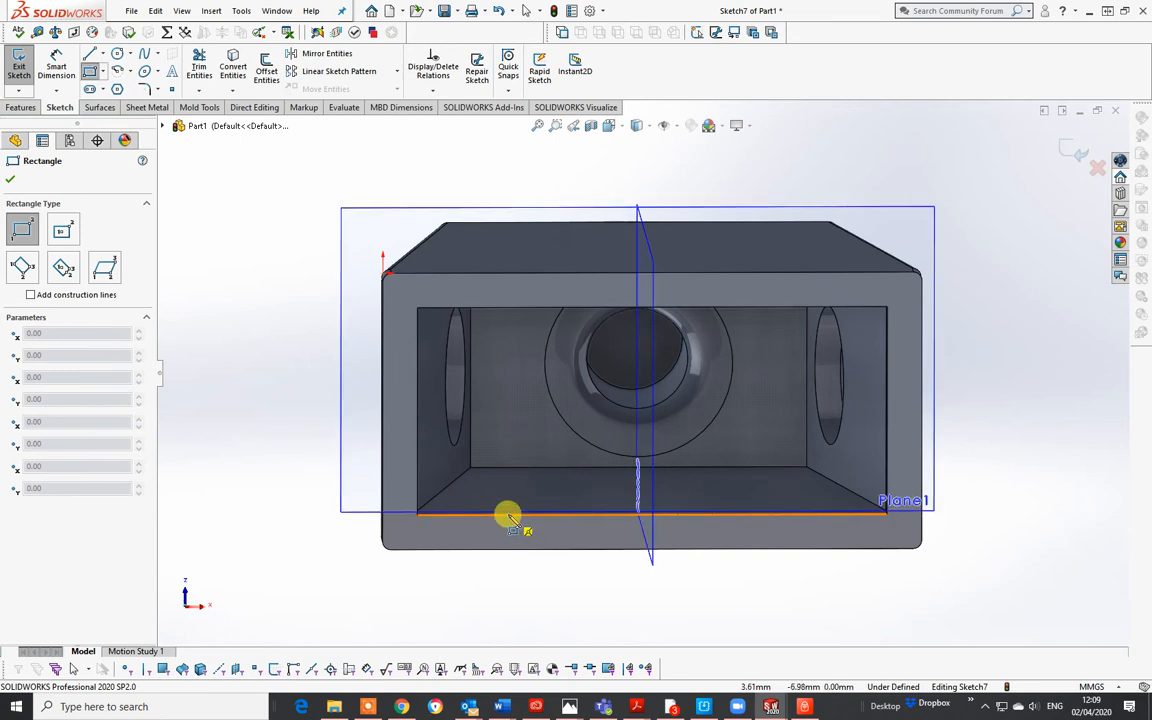
left_click(507, 512)
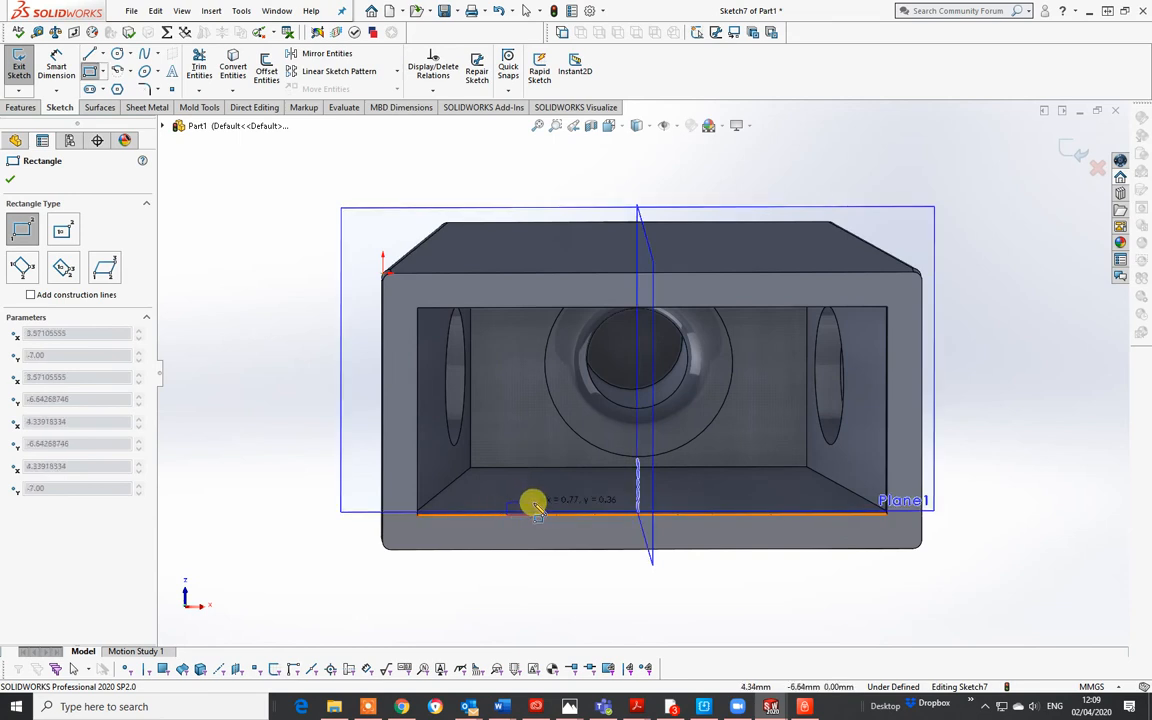
left_click(538, 507)
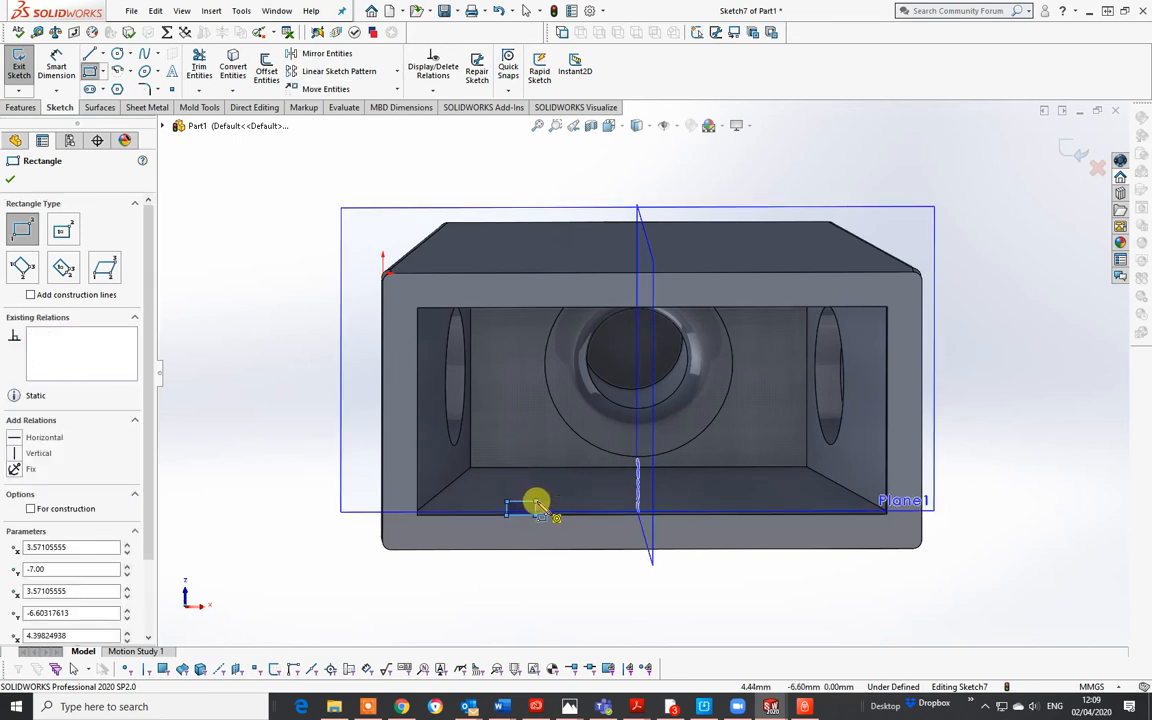
right_click(538, 507)
left_click(556, 510)
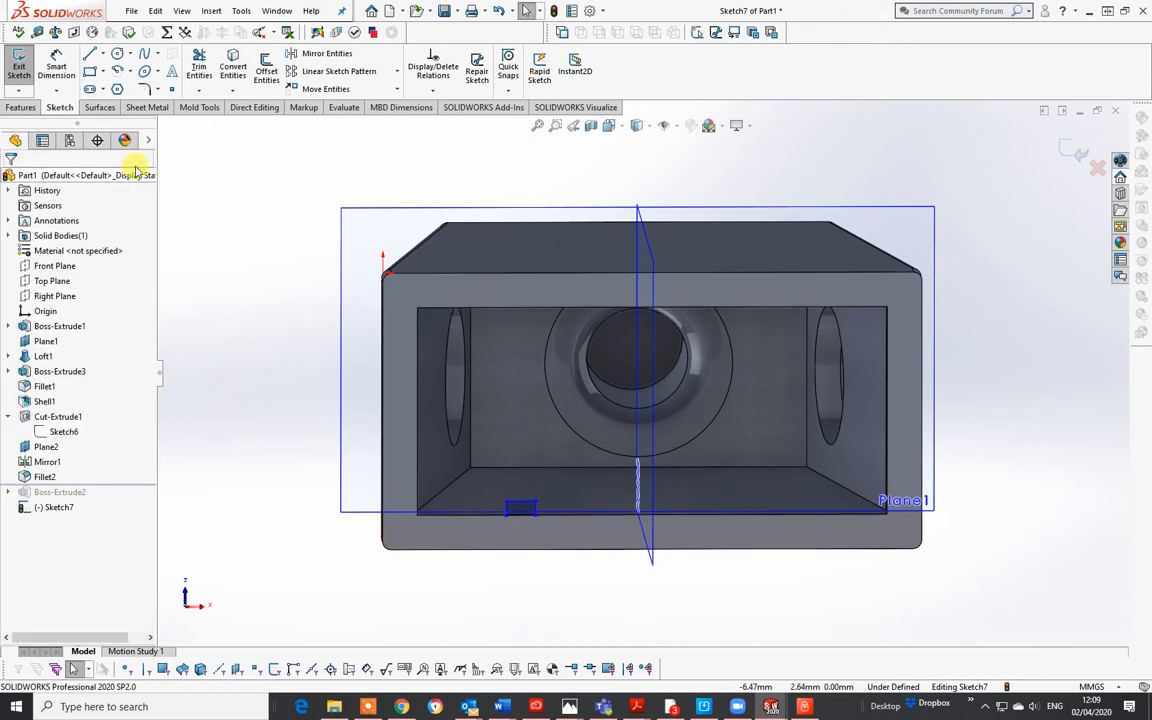
Sketch a second corner rectangle about 0.9 by 0.3 mm on the same inner edge, across the body's middle from the first.
key("Return")
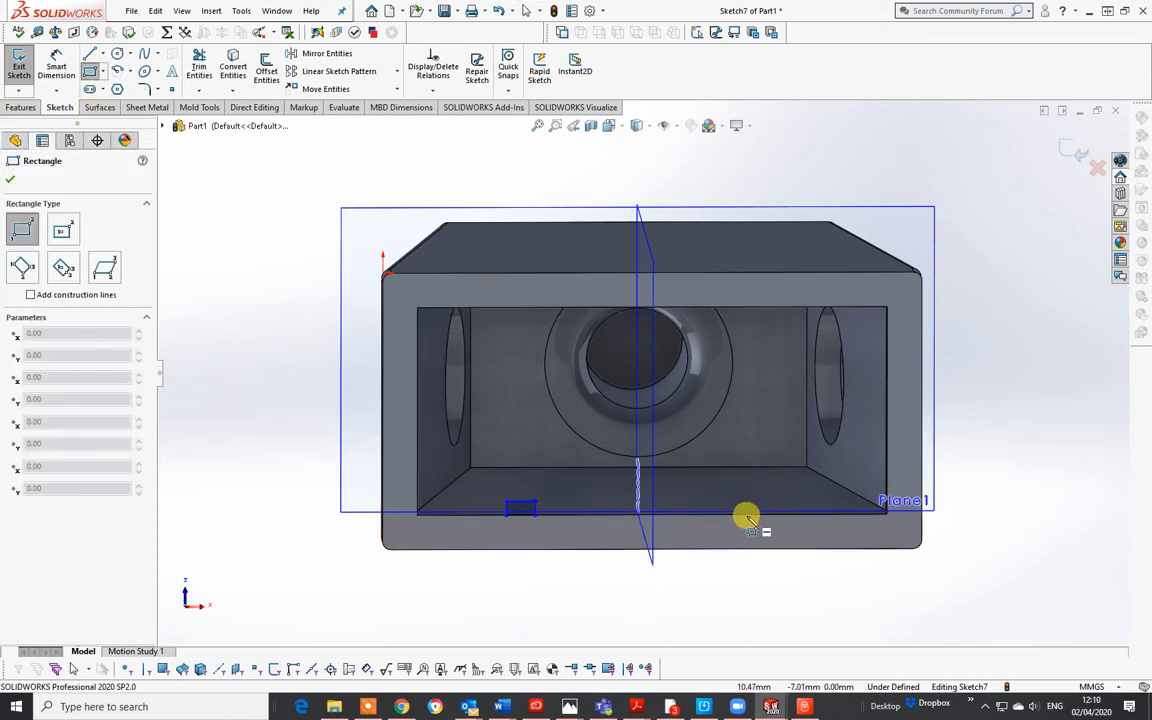
left_click(750, 515)
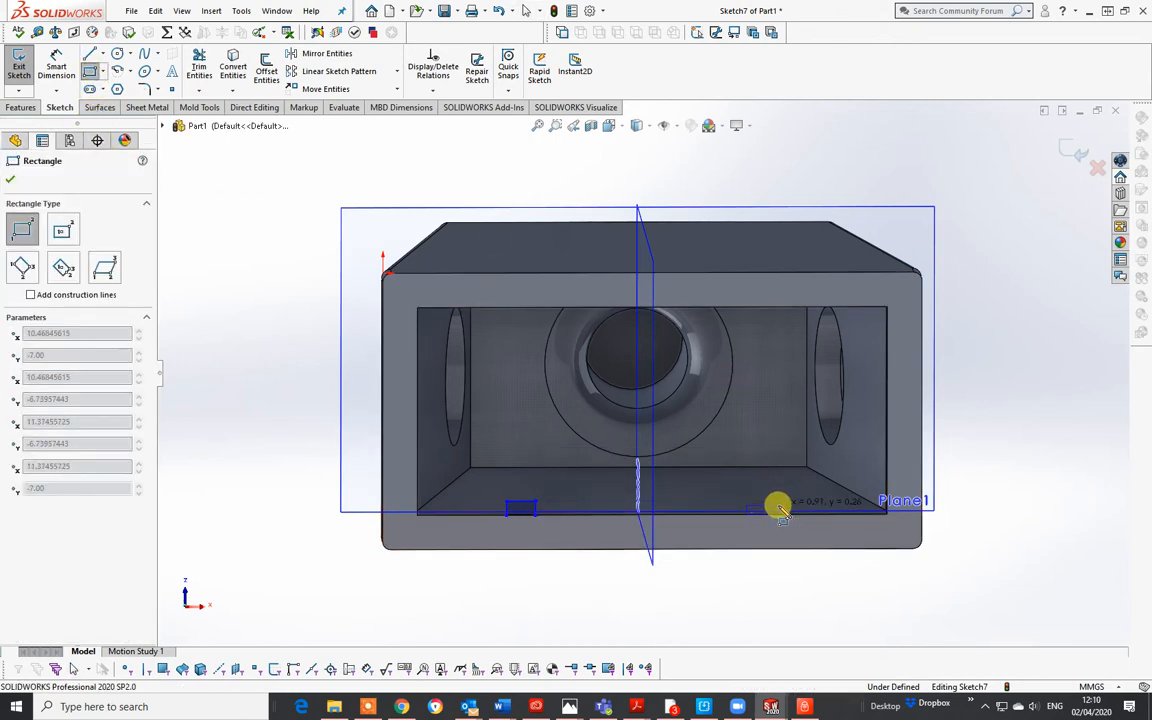
left_click(781, 510)
right_click(781, 510)
left_click(805, 519)
scroll(643, 514, "down", 3)
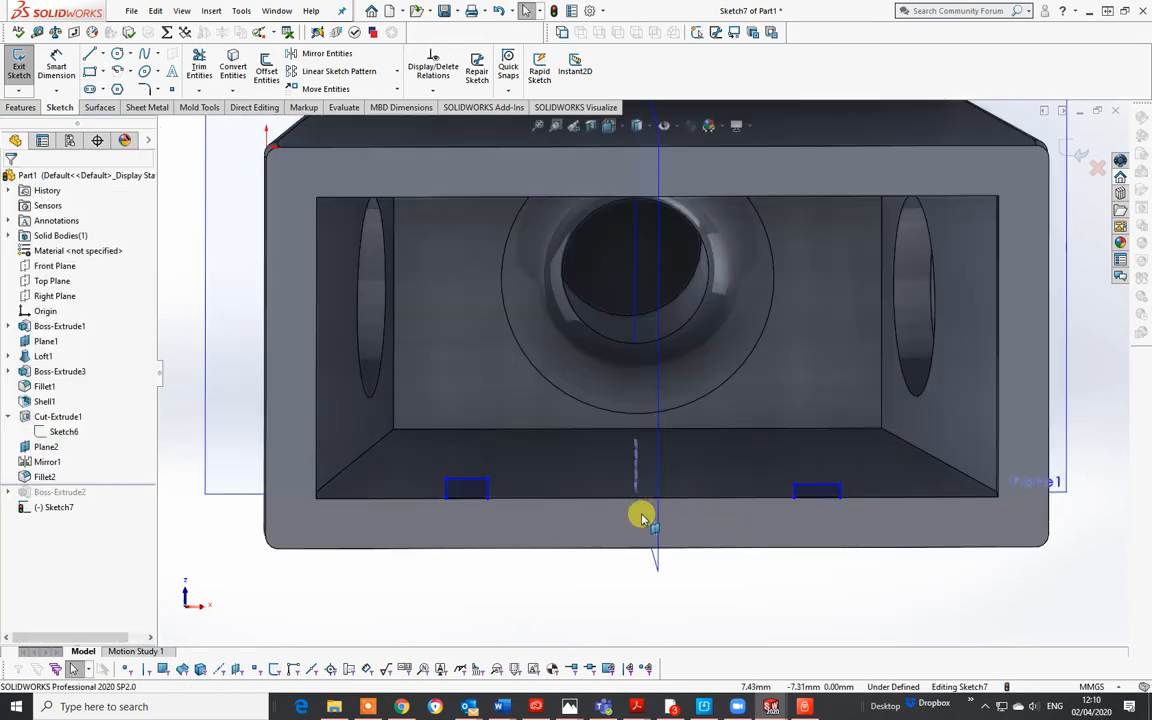
Draw a vertical centreline about 9 mm long from the middle of the outer edge nearest the origin past the opposite edge.
scroll(660, 507, "up", 1)
key("ctrl+8")
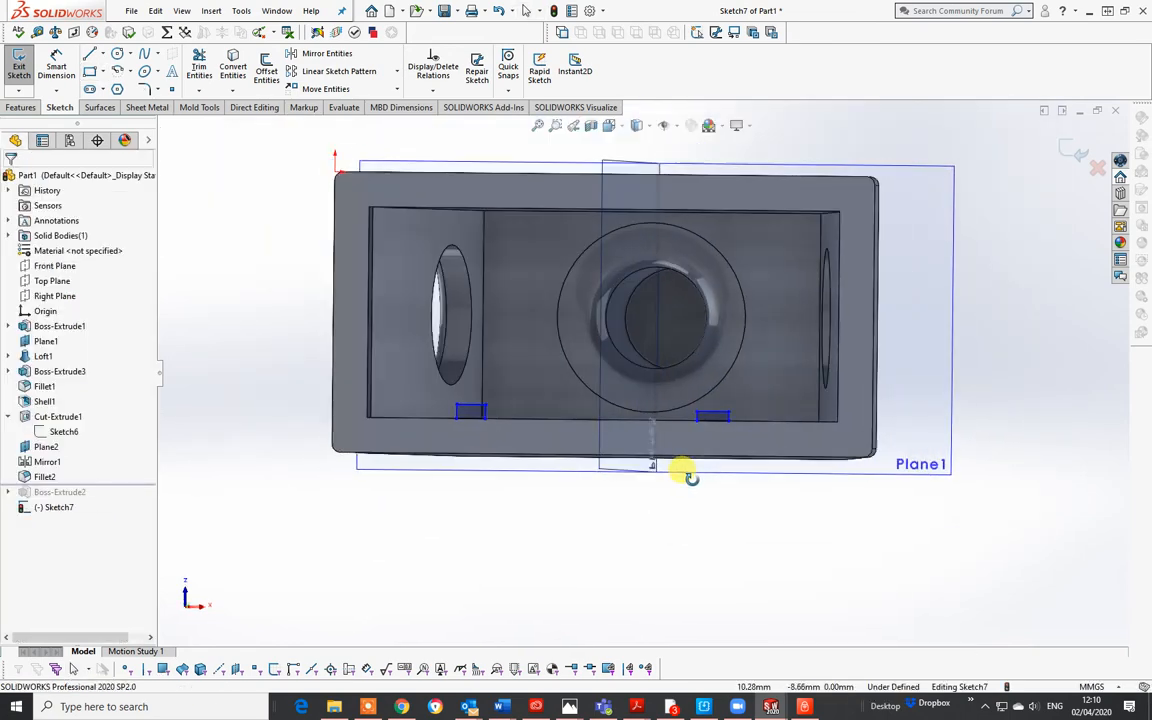
left_click(103, 56)
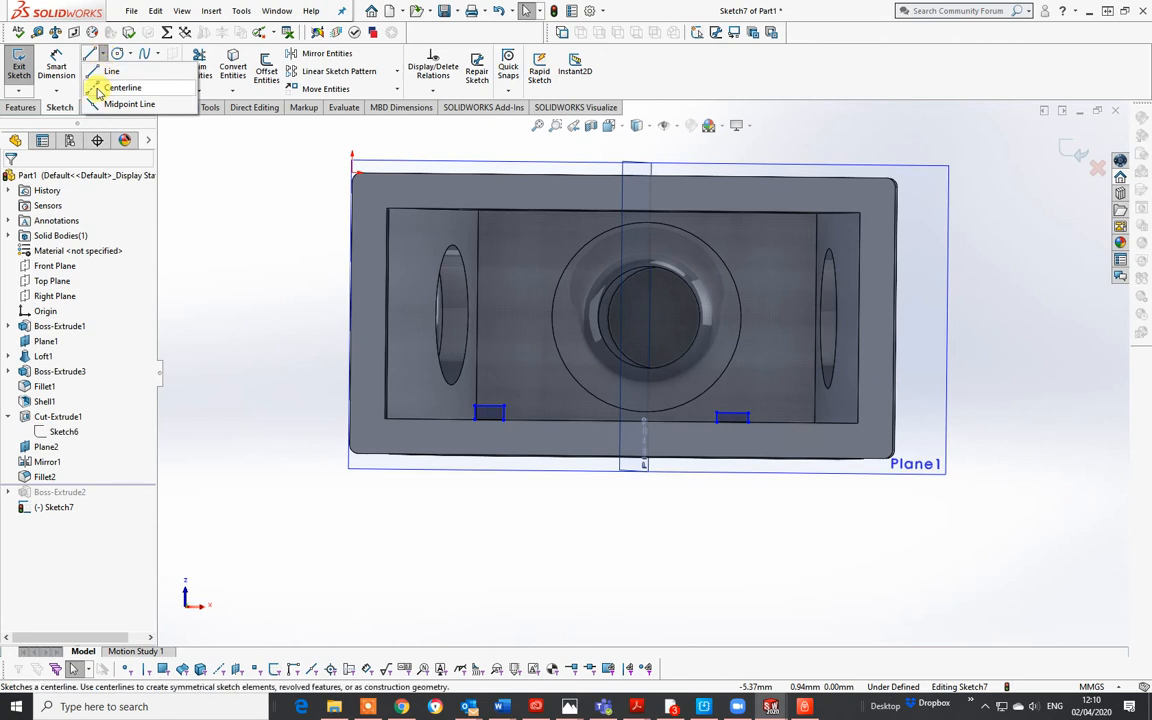
left_click(95, 84)
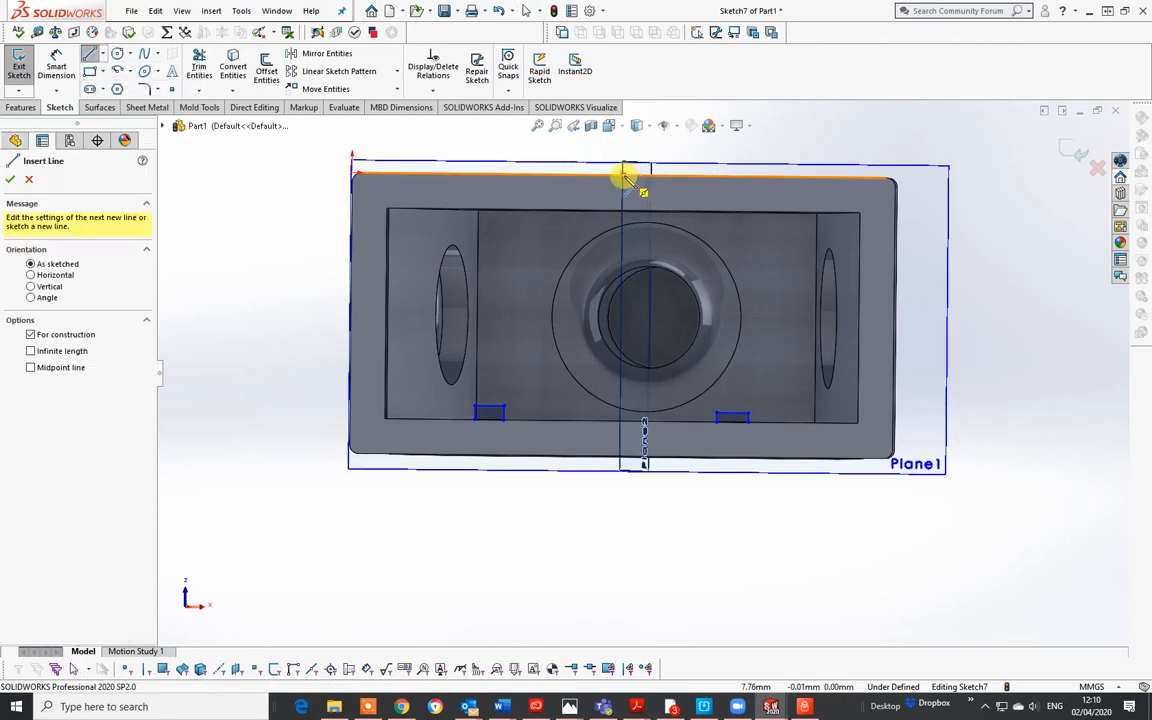
left_click(624, 176)
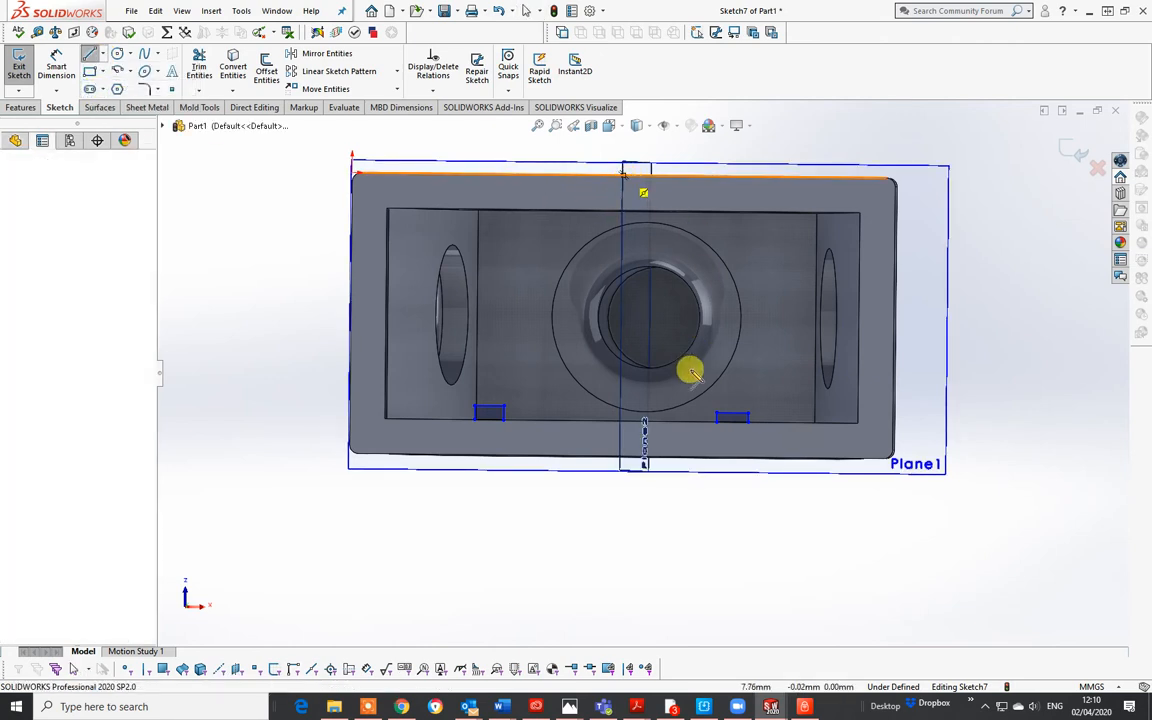
left_click(620, 493)
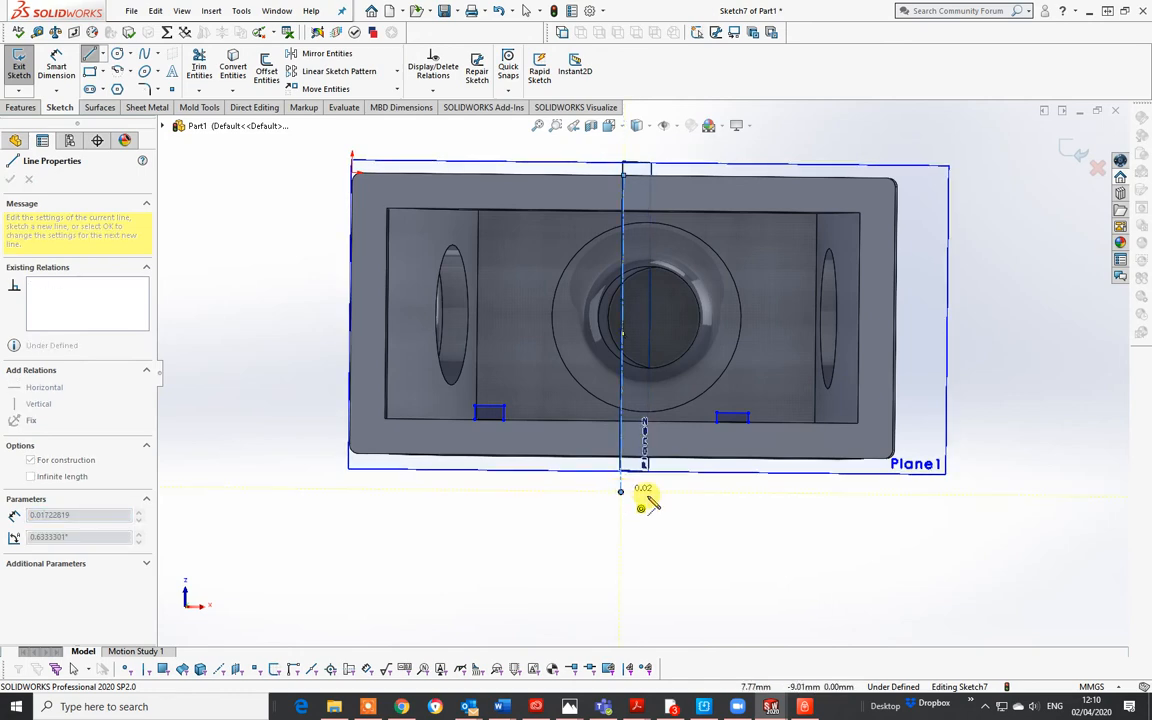
right_click(645, 499)
left_click(653, 471)
mouse_move(645, 411)
middle_mouse_down()
mouse_move(663, 411)
mouse_move(648, 401)
middle_mouse_up()
scroll(771, 411, "down", 2)
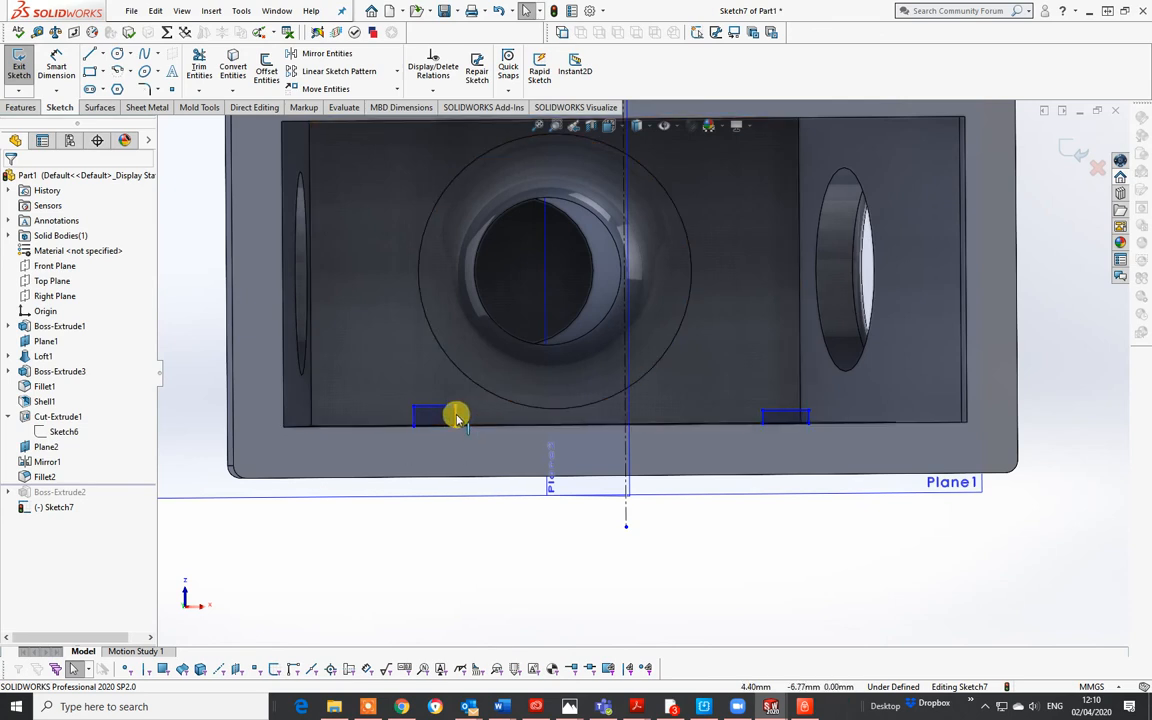
left_click(455, 414)
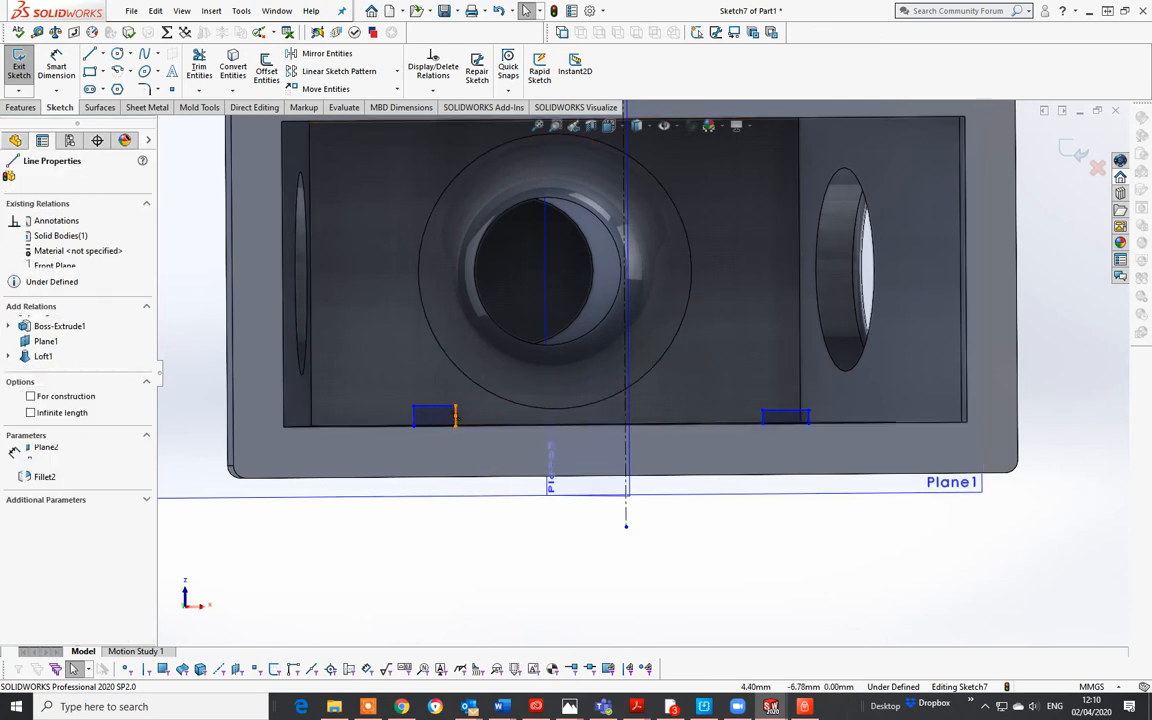
left_click(624, 521, "ctrl")
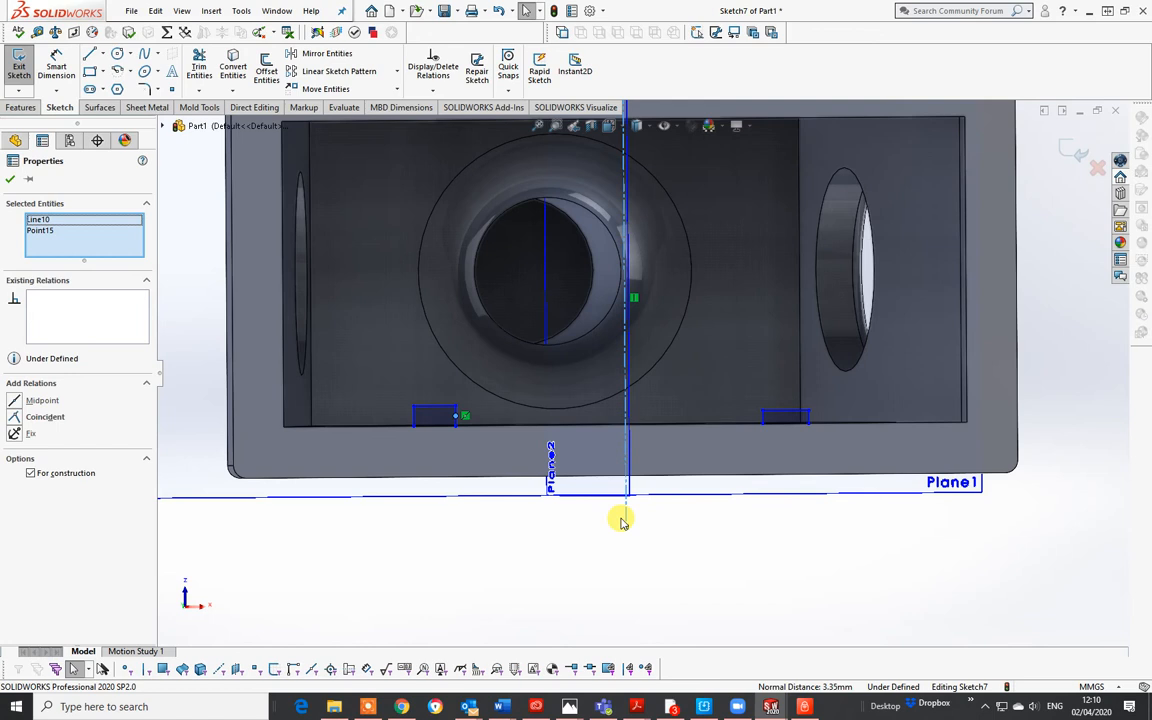
left_click(762, 418, "ctrl")
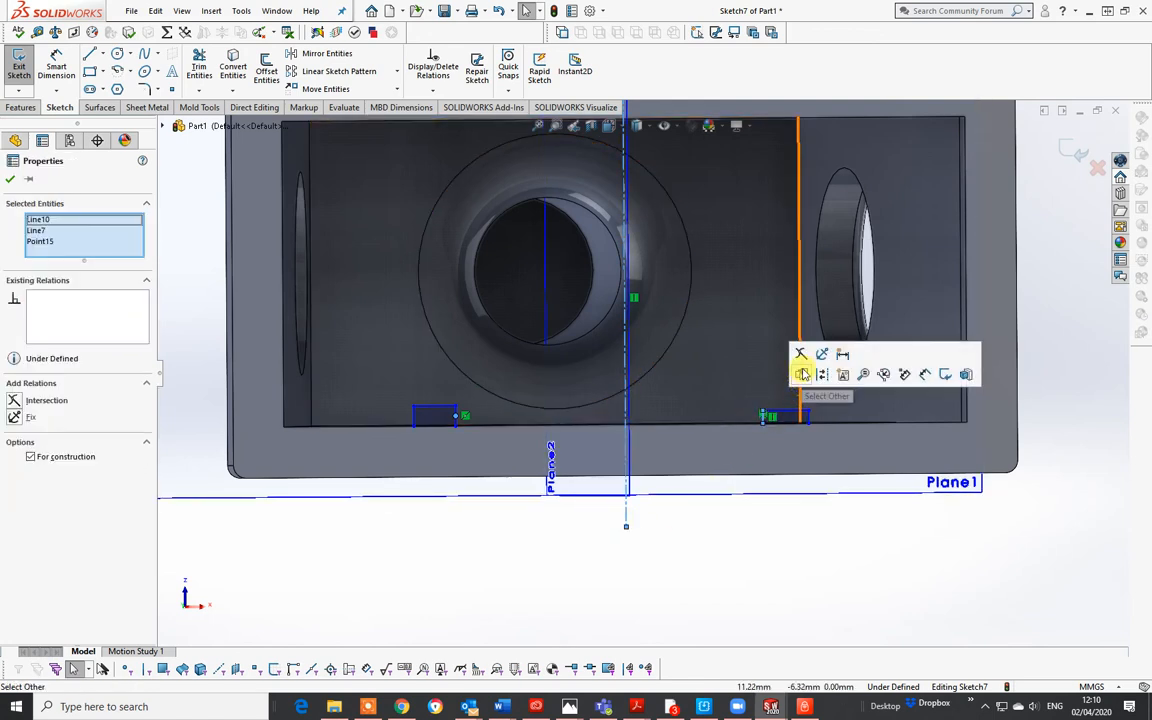
left_click(754, 592)
Restore the bottom view and make the two rectangles' inner-edge corners facing the centreline symmetric about it.
key("space")
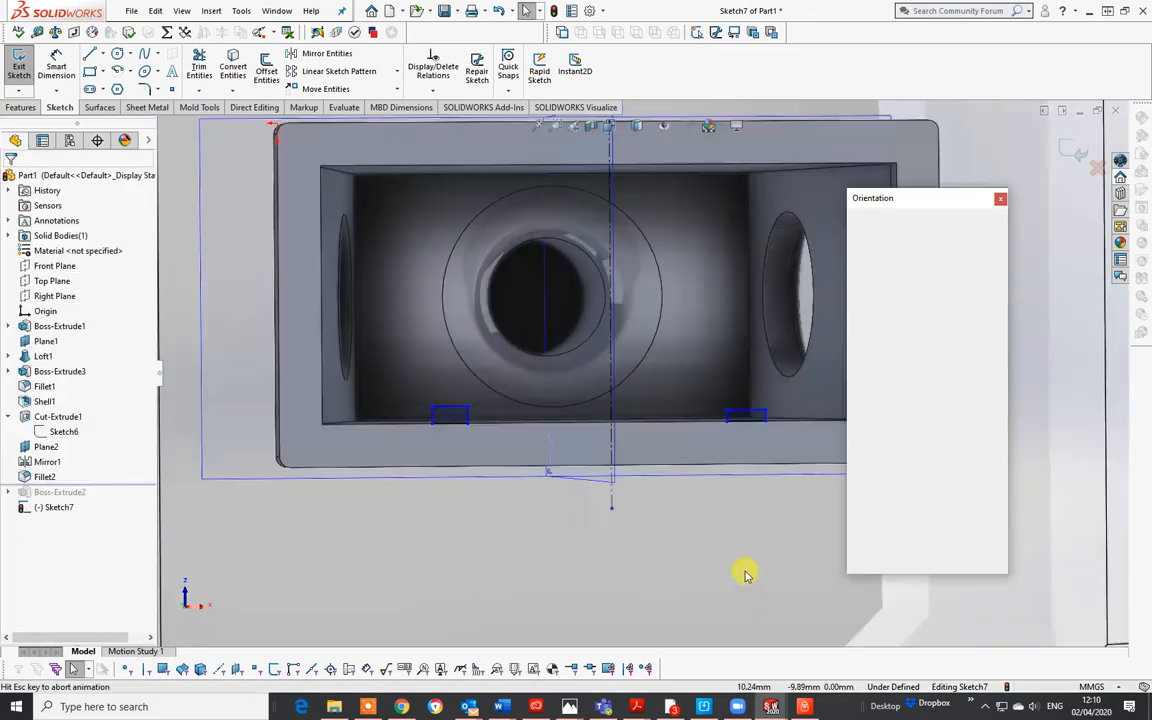
key("Escape")
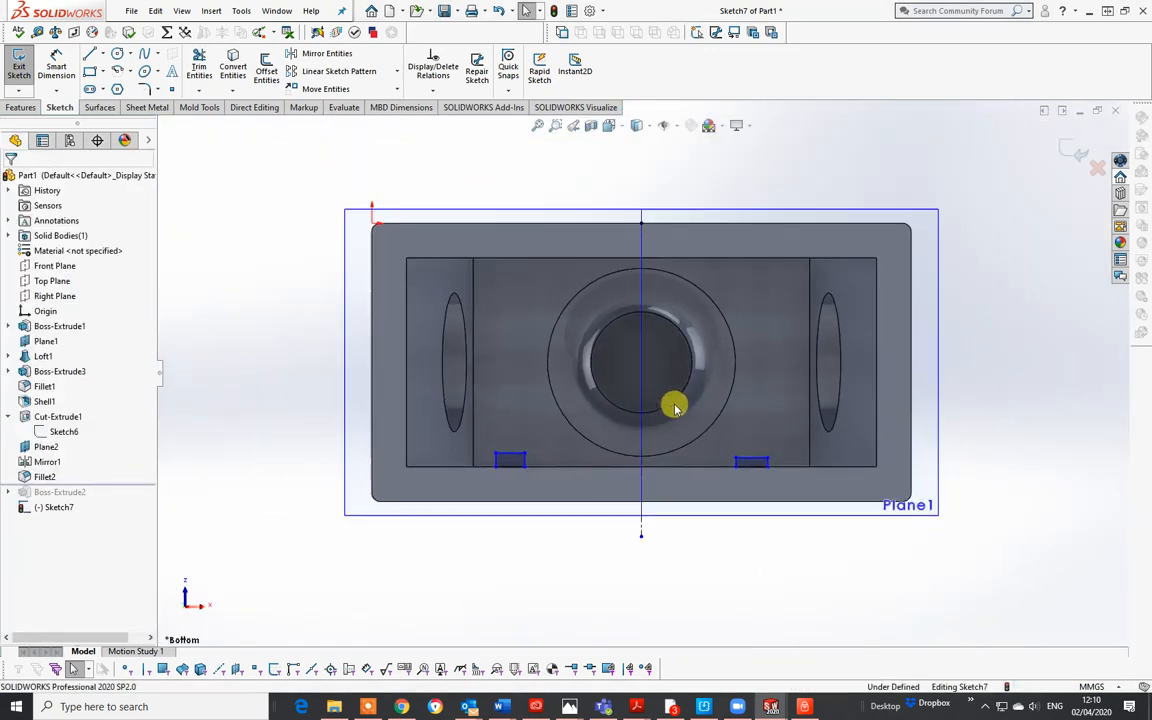
scroll(679, 432, "down", 2)
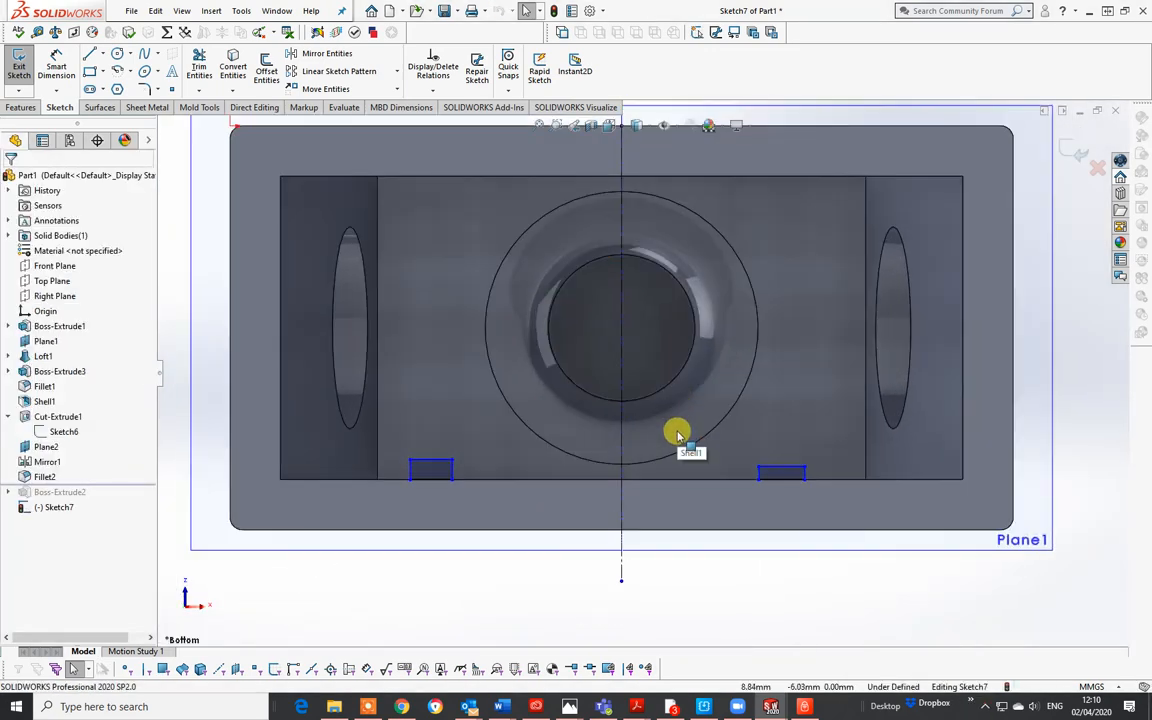
left_click(451, 479)
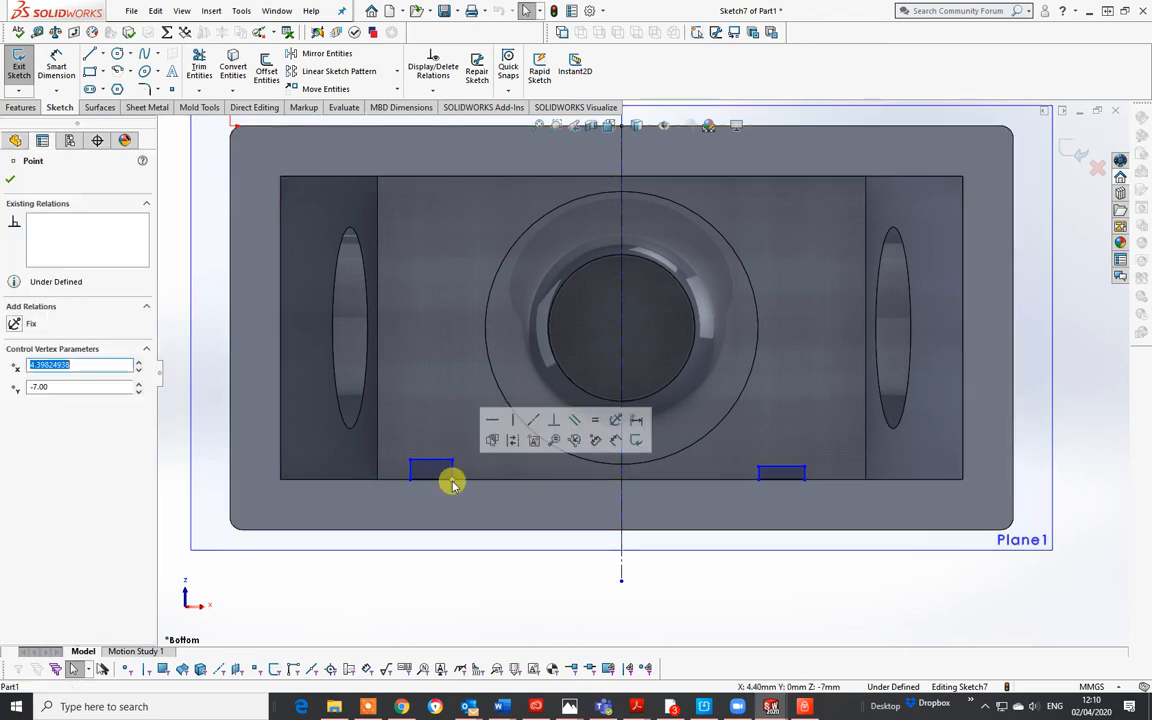
left_click(621, 572)
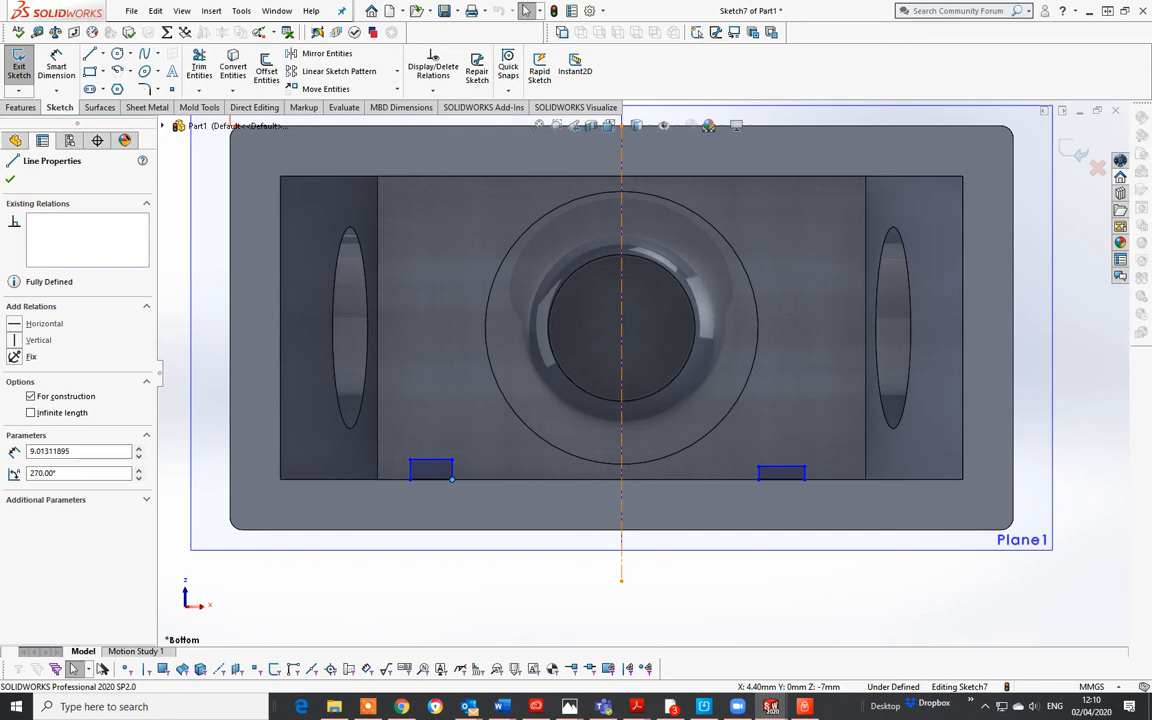
left_click(630, 352, "ctrl")
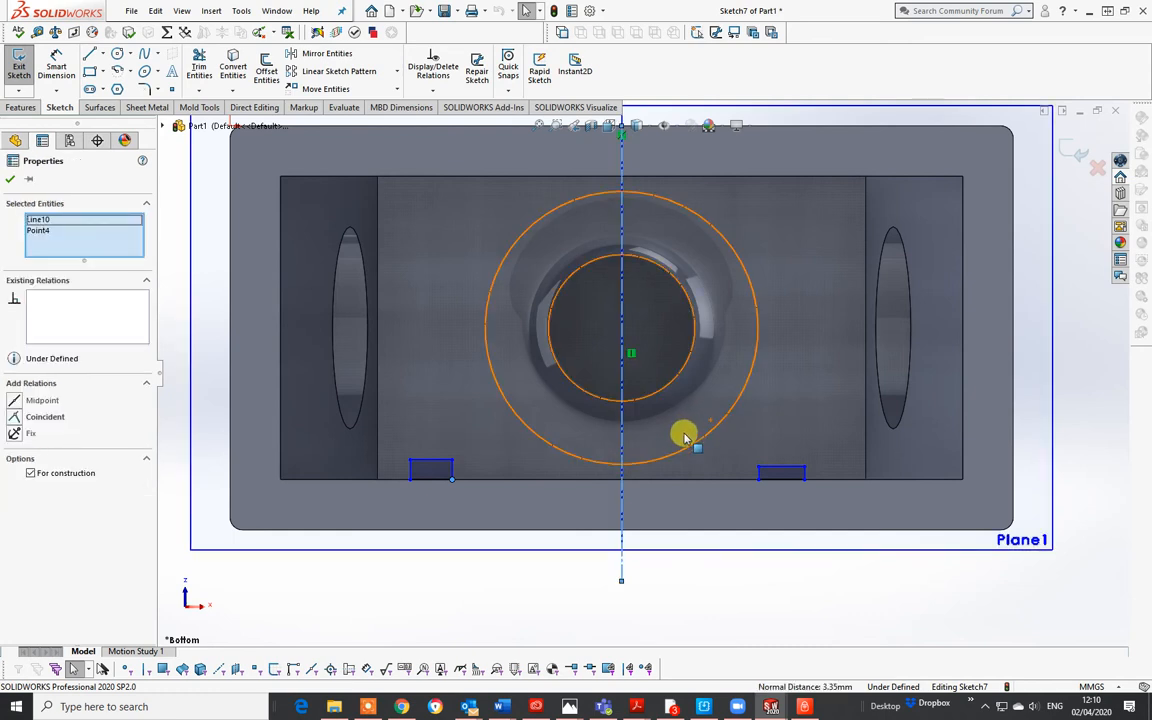
left_click(759, 471, "ctrl")
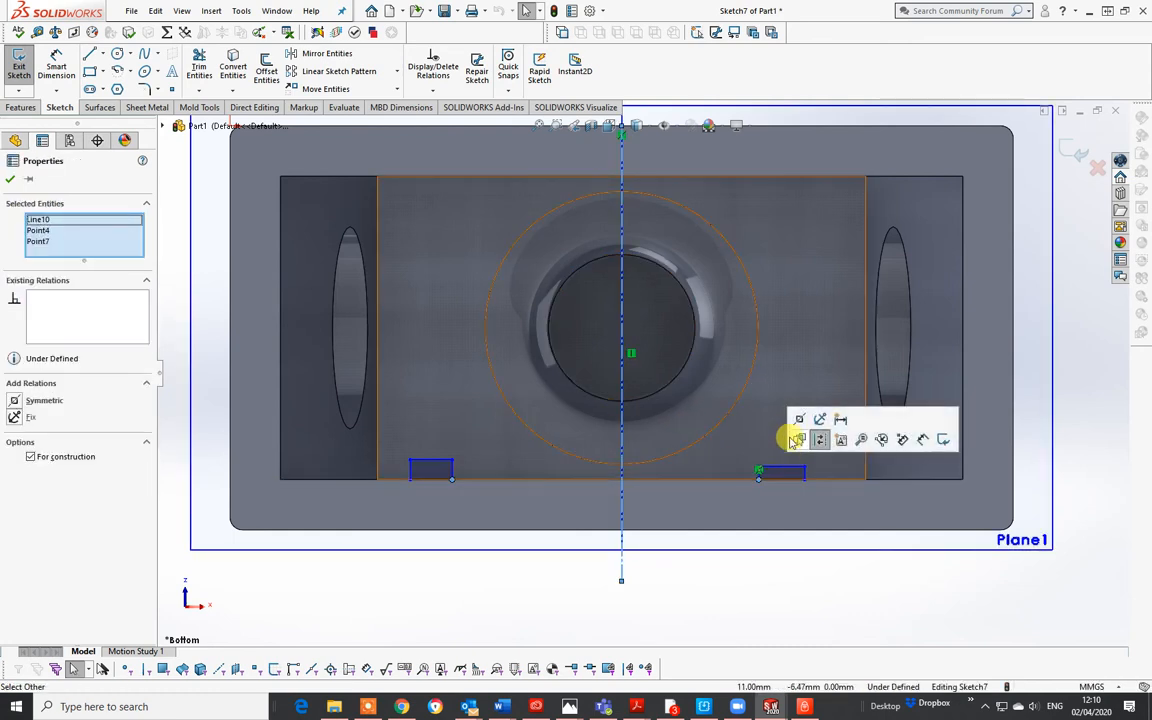
left_click(800, 420)
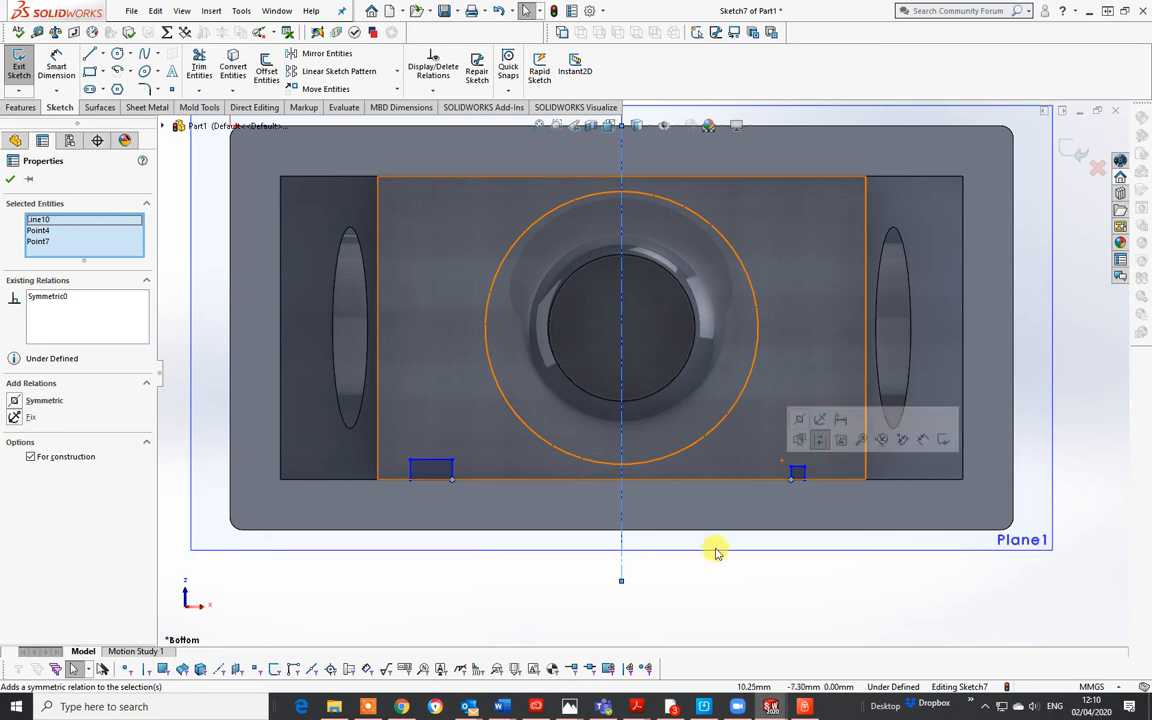
scroll(800, 462, "down", 3)
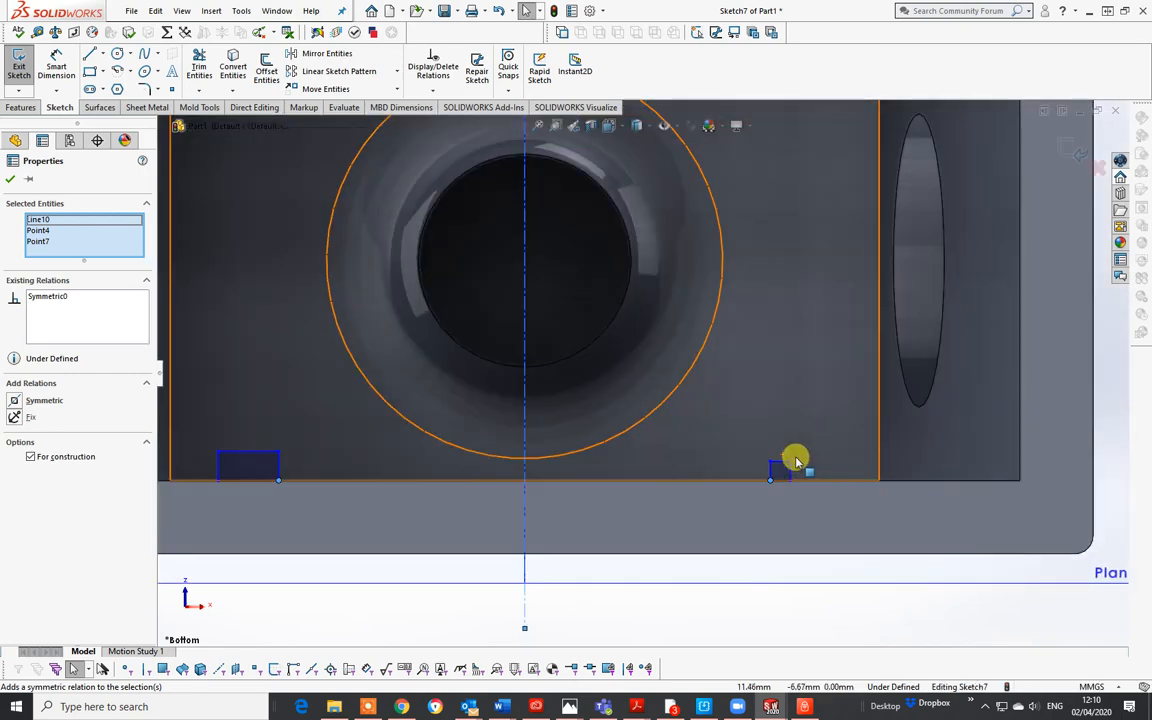
scroll(790, 464, "up", 3)
scroll(370, 378, "down", 2)
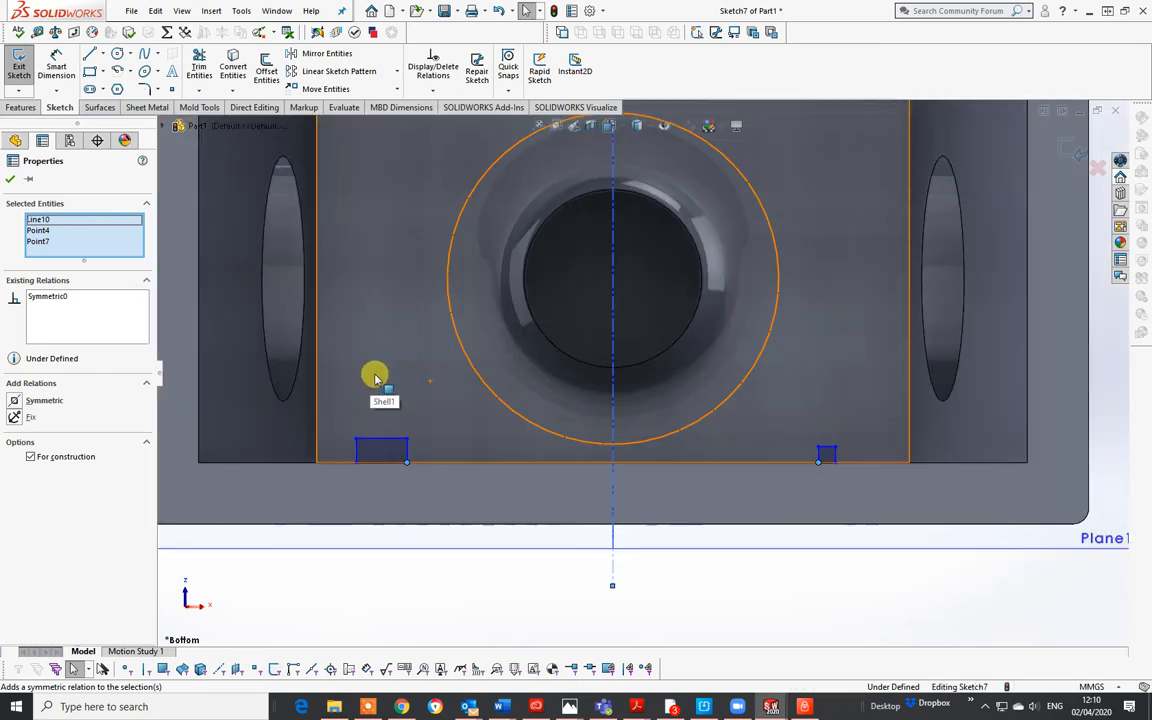
left_click(57, 64)
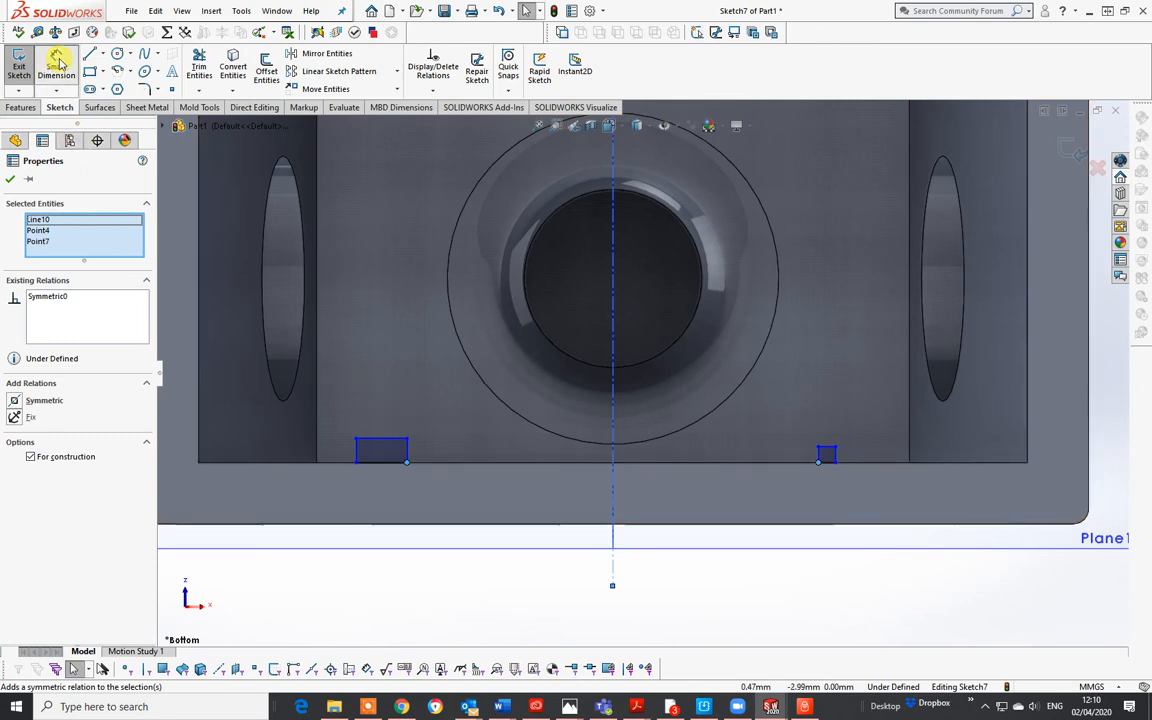
left_click(410, 453)
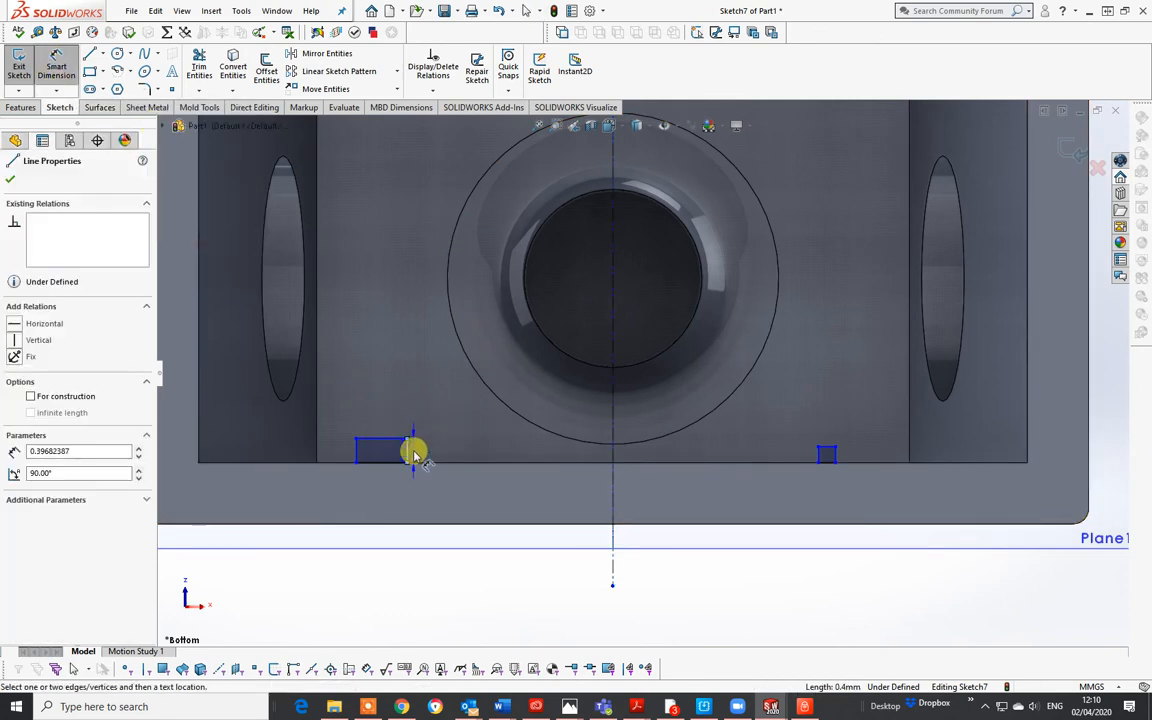
left_click(450, 402)
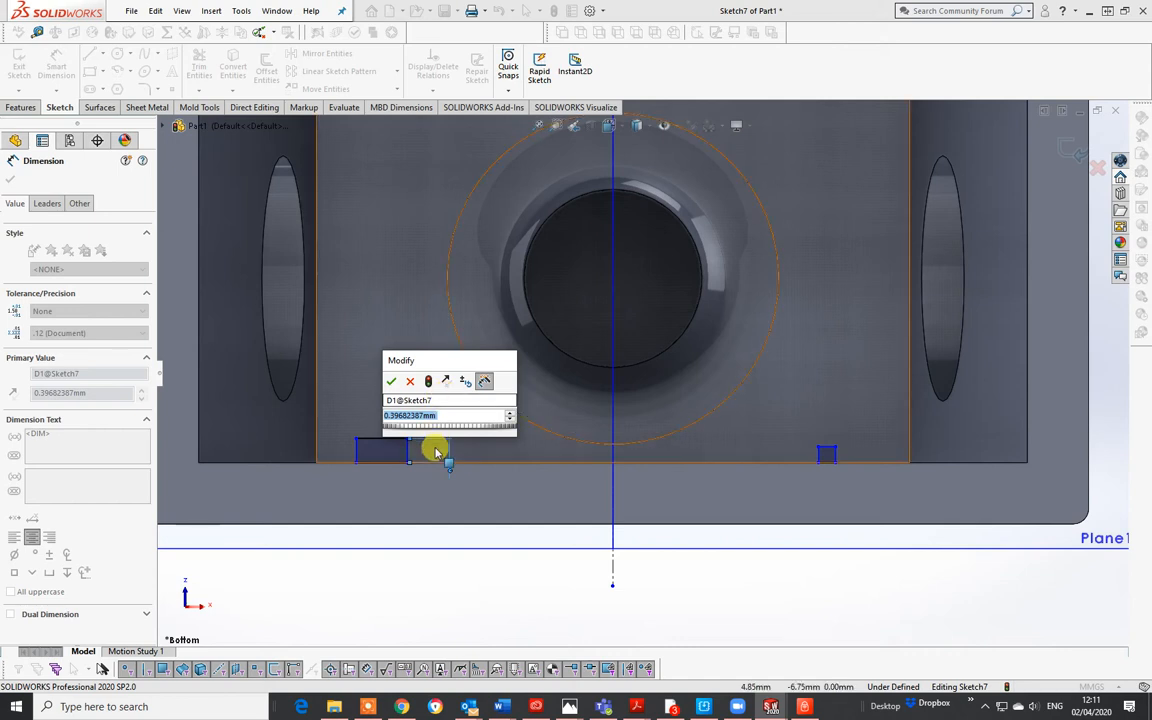
key("Escape")
key("Escape")
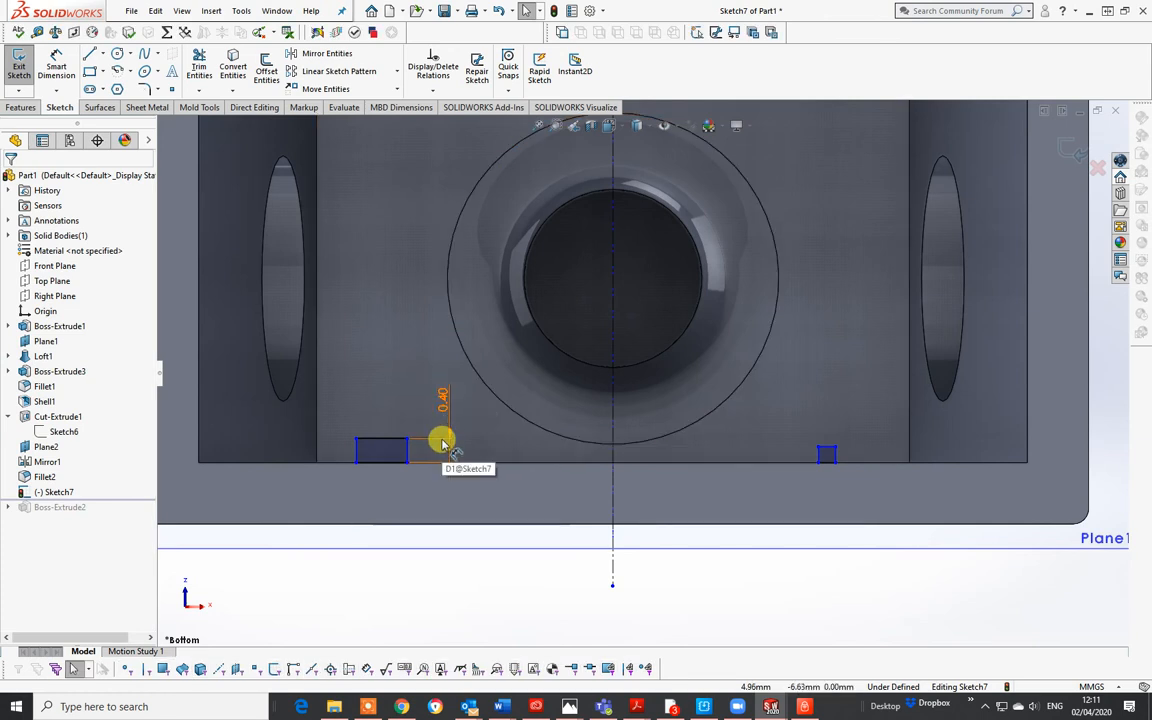
left_click(443, 440)
key("Delete")
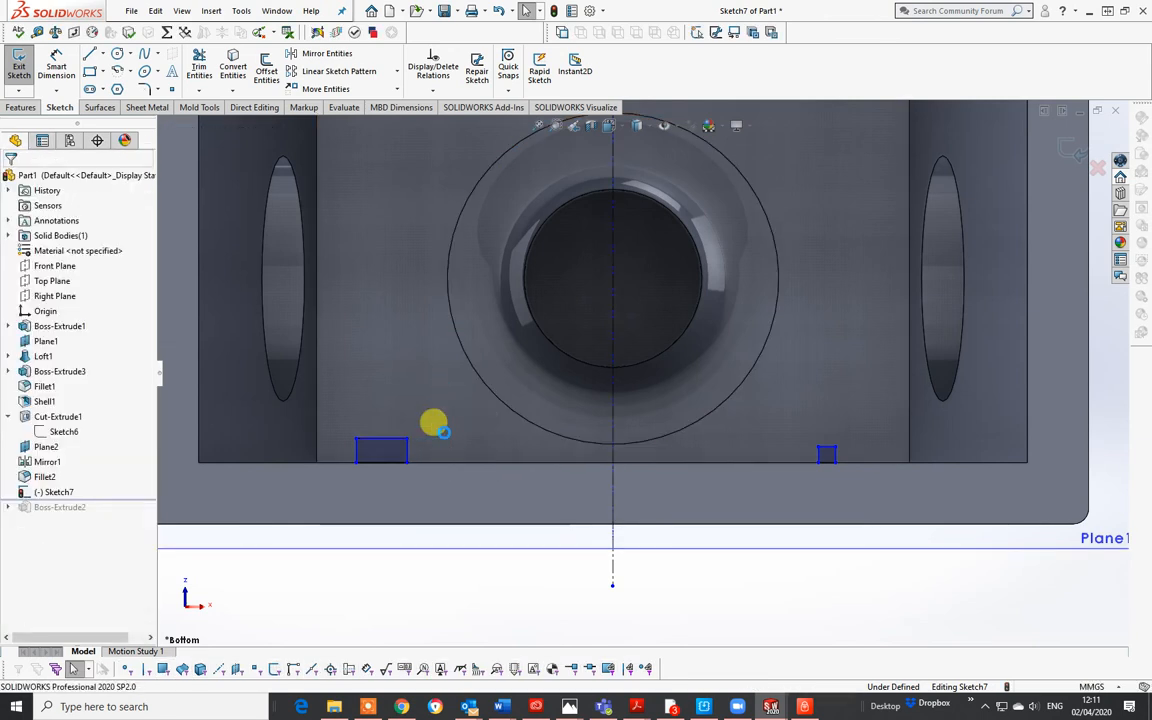
Dimension the larger rectangle's cavity-side edge 1.6 mm from the body's long outer edge farthest from the origin.
left_click(56, 65)
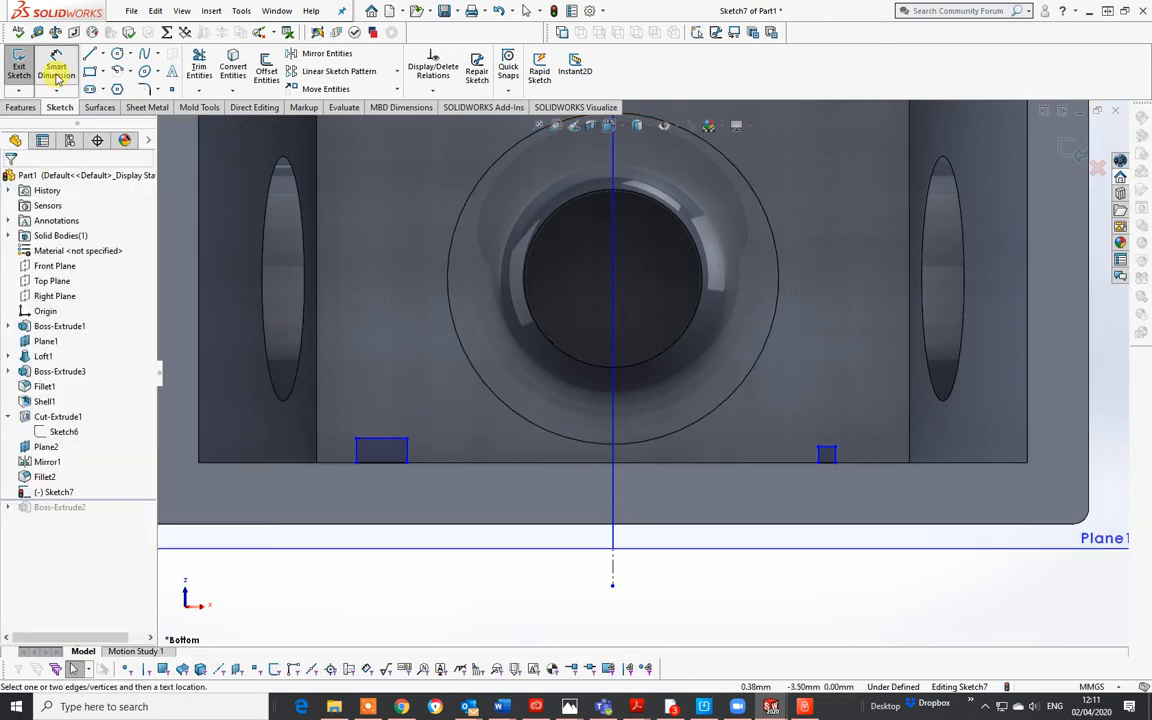
left_click(388, 530)
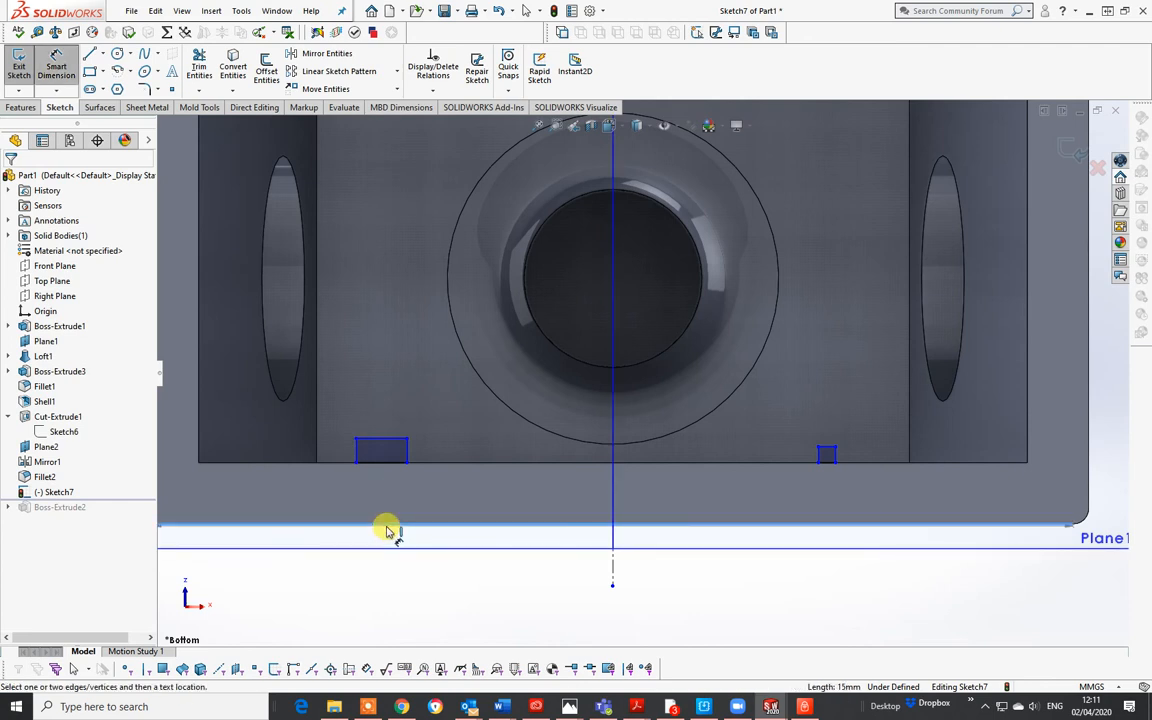
left_click(390, 442)
key("f")
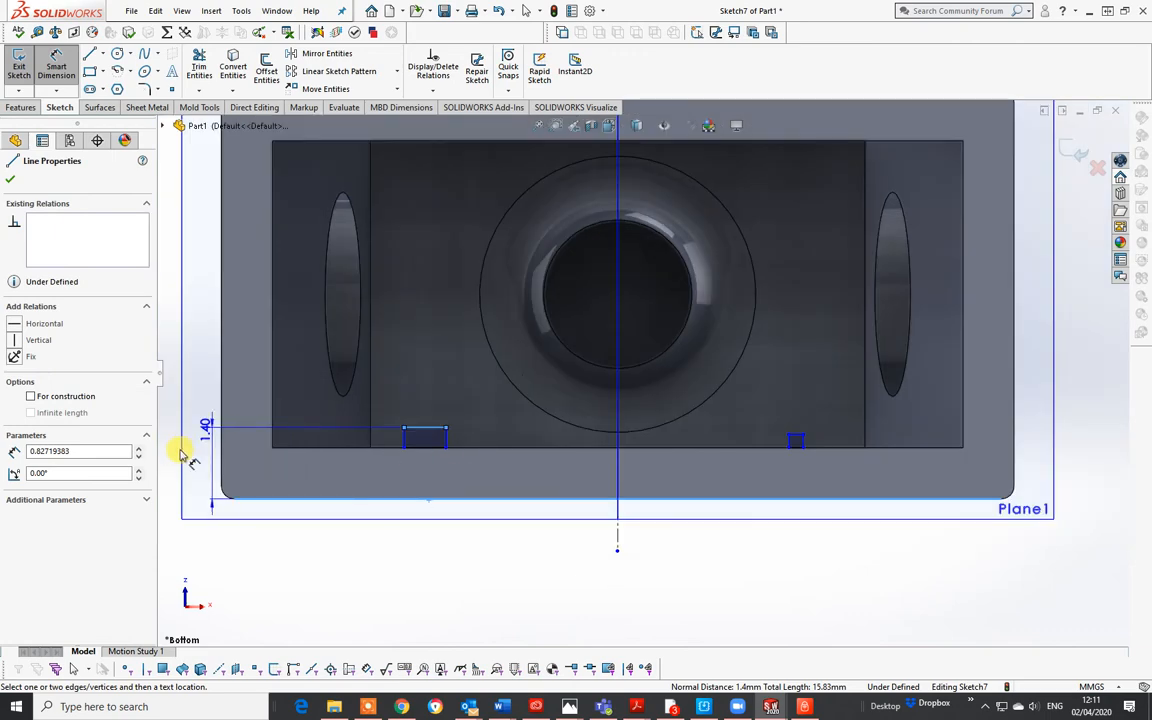
left_click(171, 494)
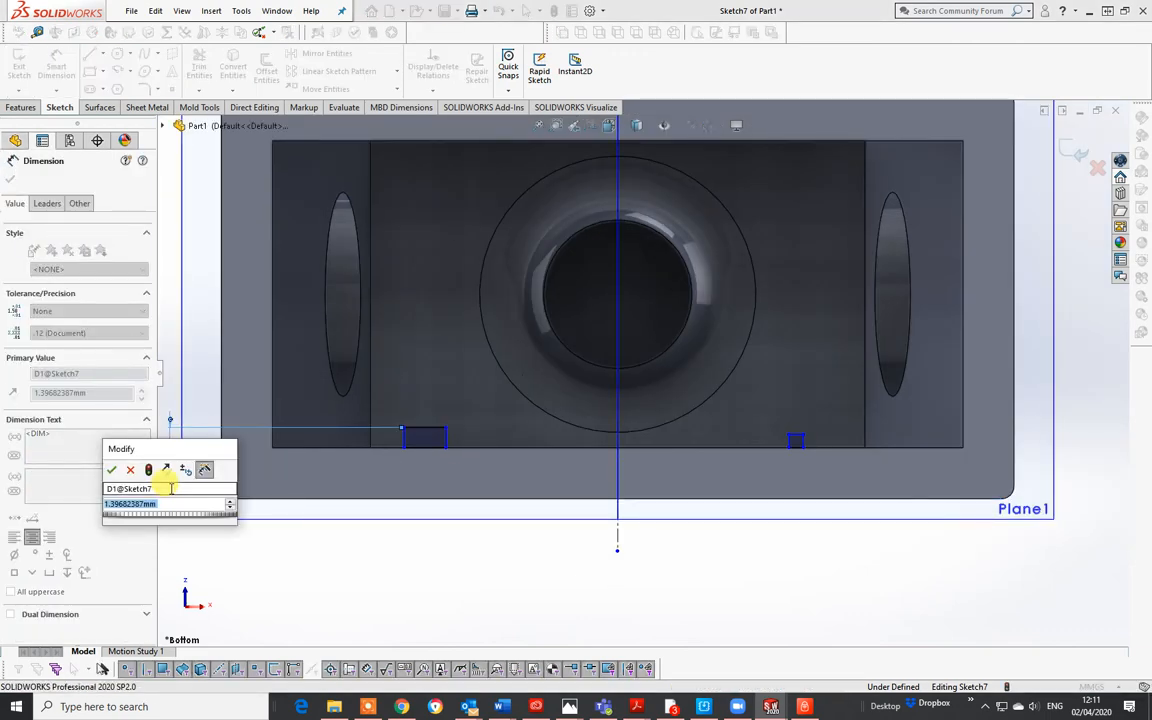
type("1.6")
key("Return")
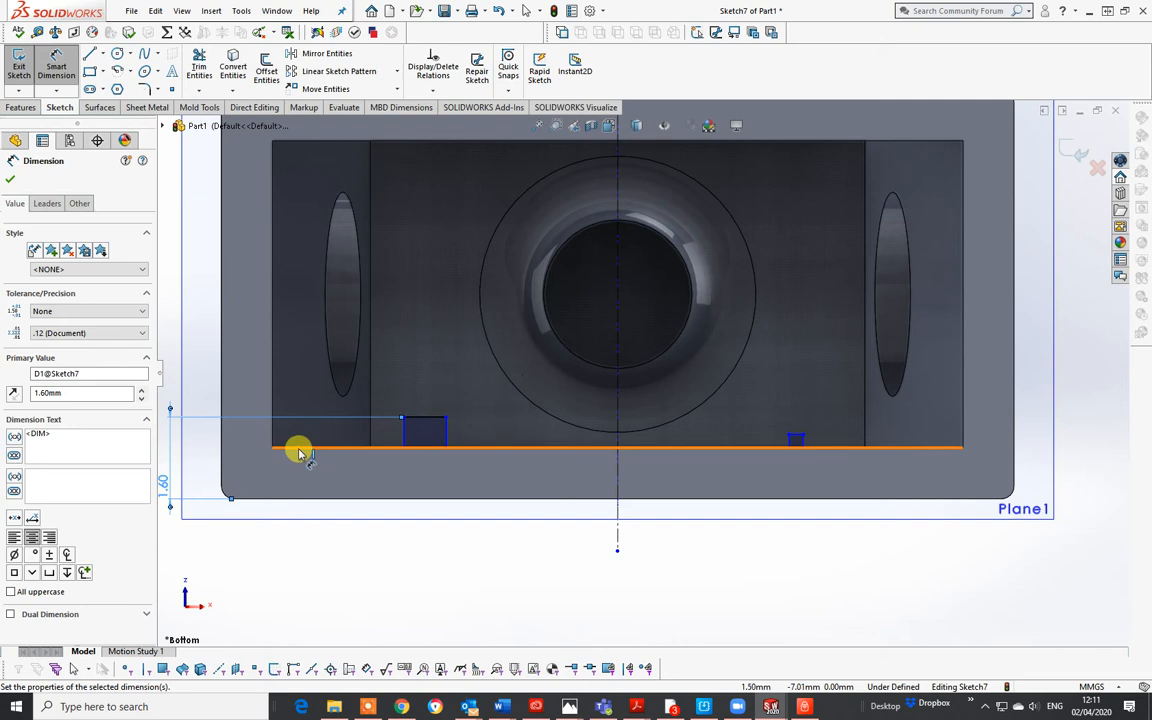
Dimension the larger rectangle's outward-facing side 3.65 mm from the body's short outer edge nearest the origin.
left_click(222, 441)
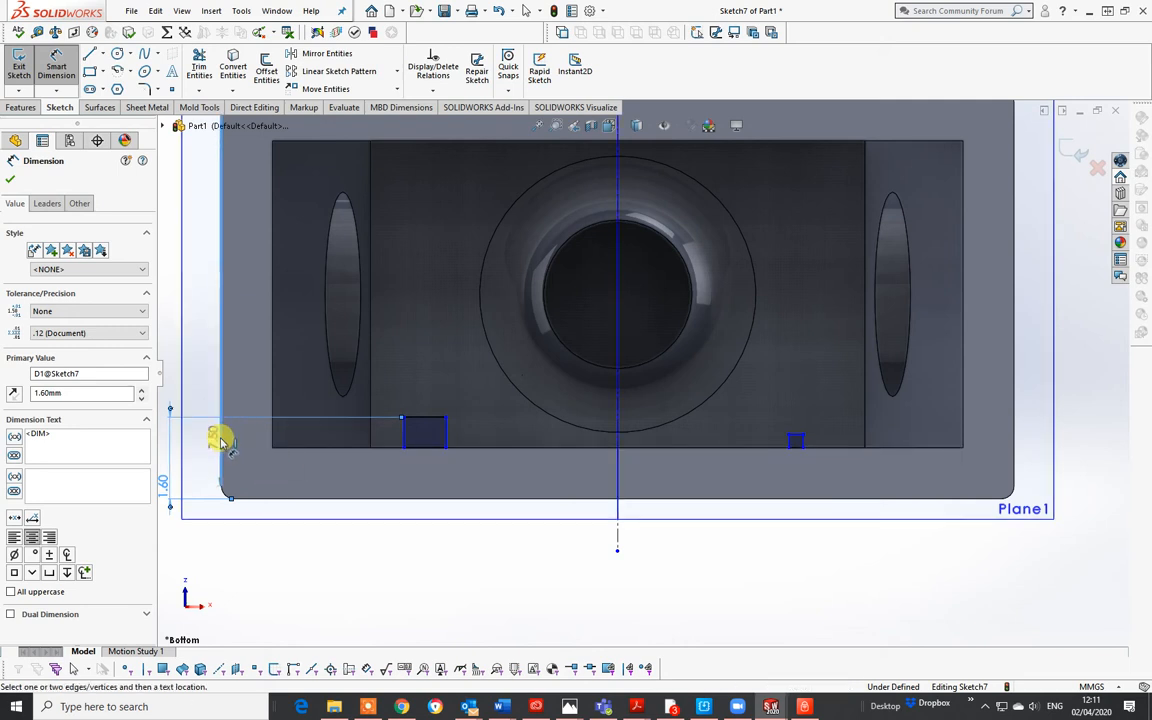
left_click(402, 437)
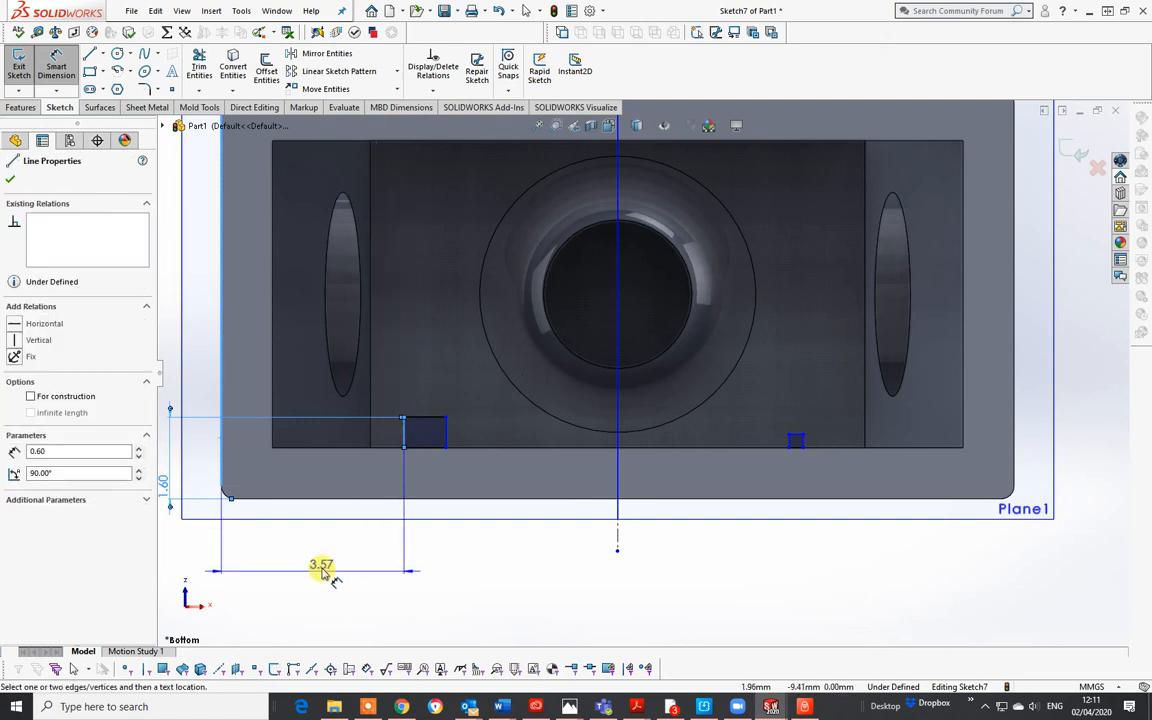
left_click(330, 563)
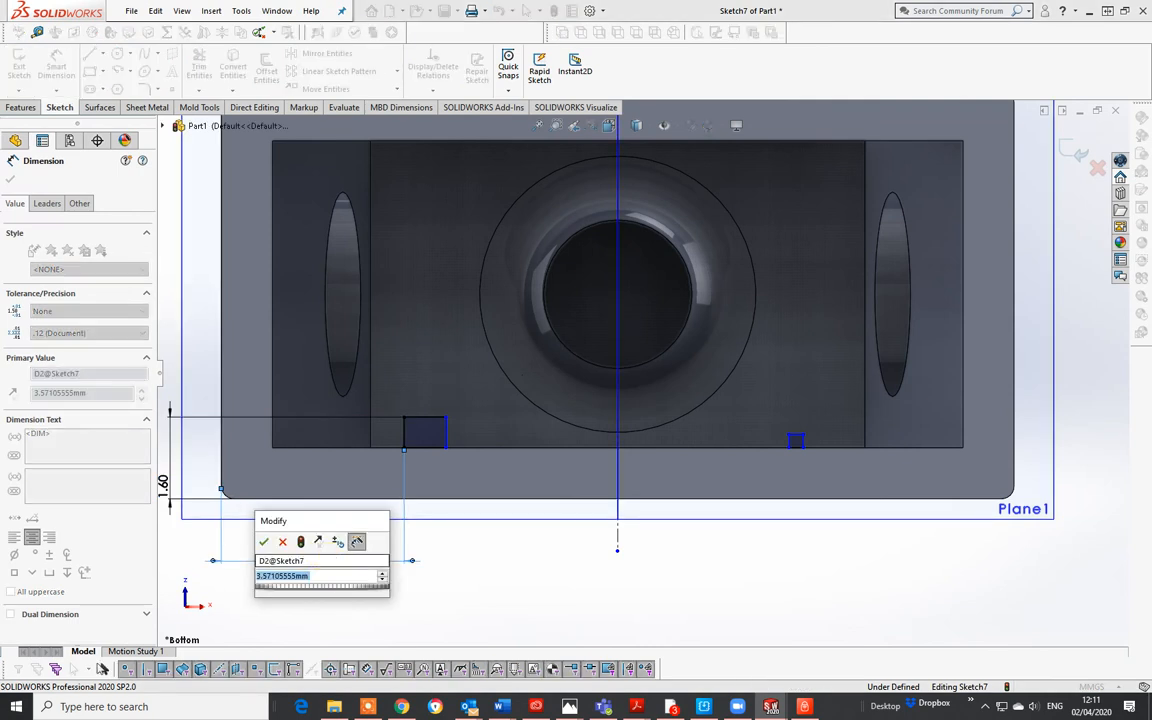
type("3.65")
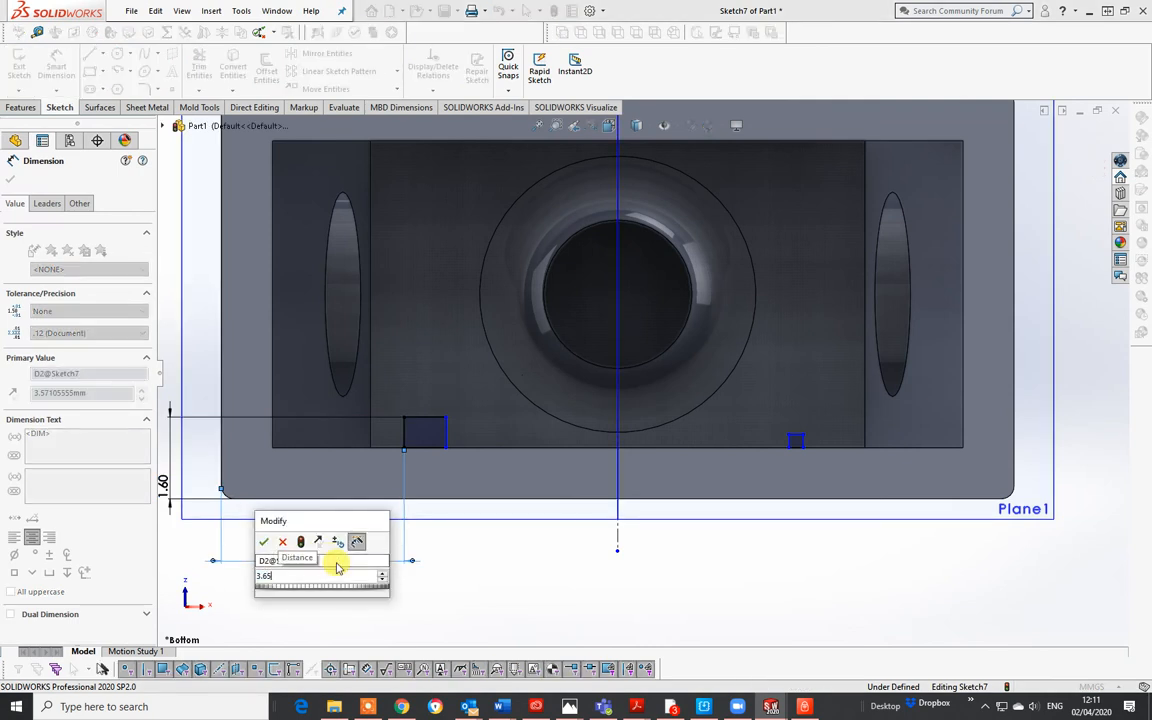
key("Return")
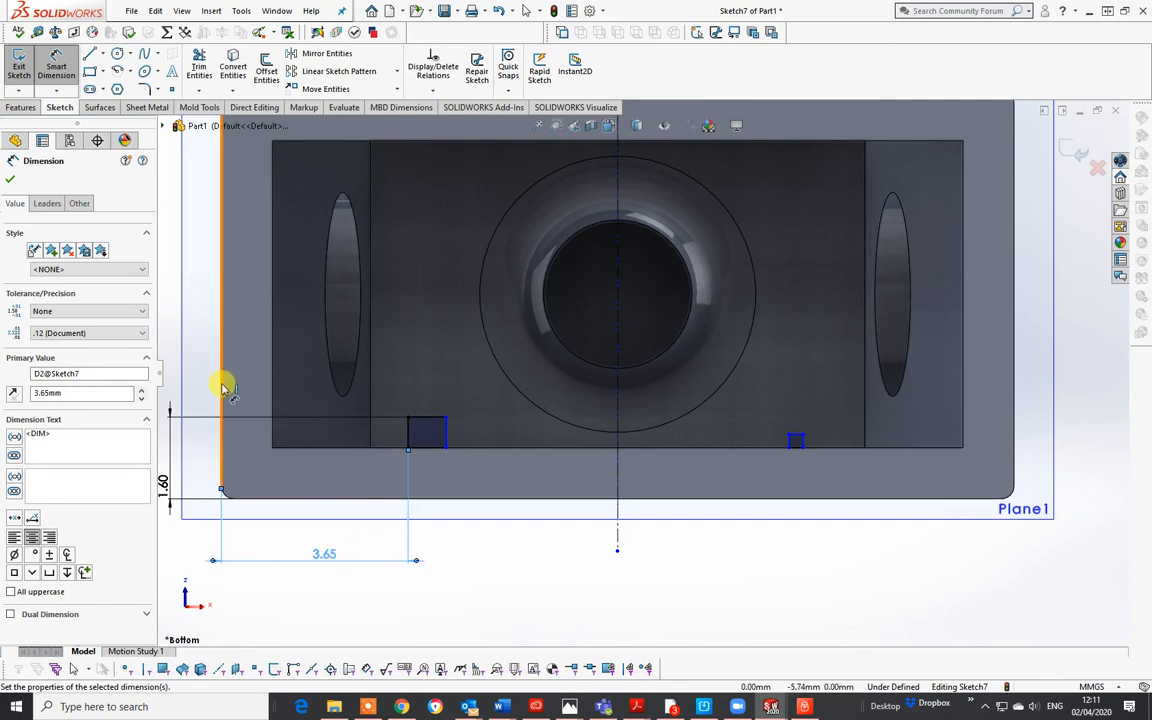
Dimension the larger rectangle's centreline-facing side 4.25 mm from the same short outer edge of the body.
left_click(447, 440)
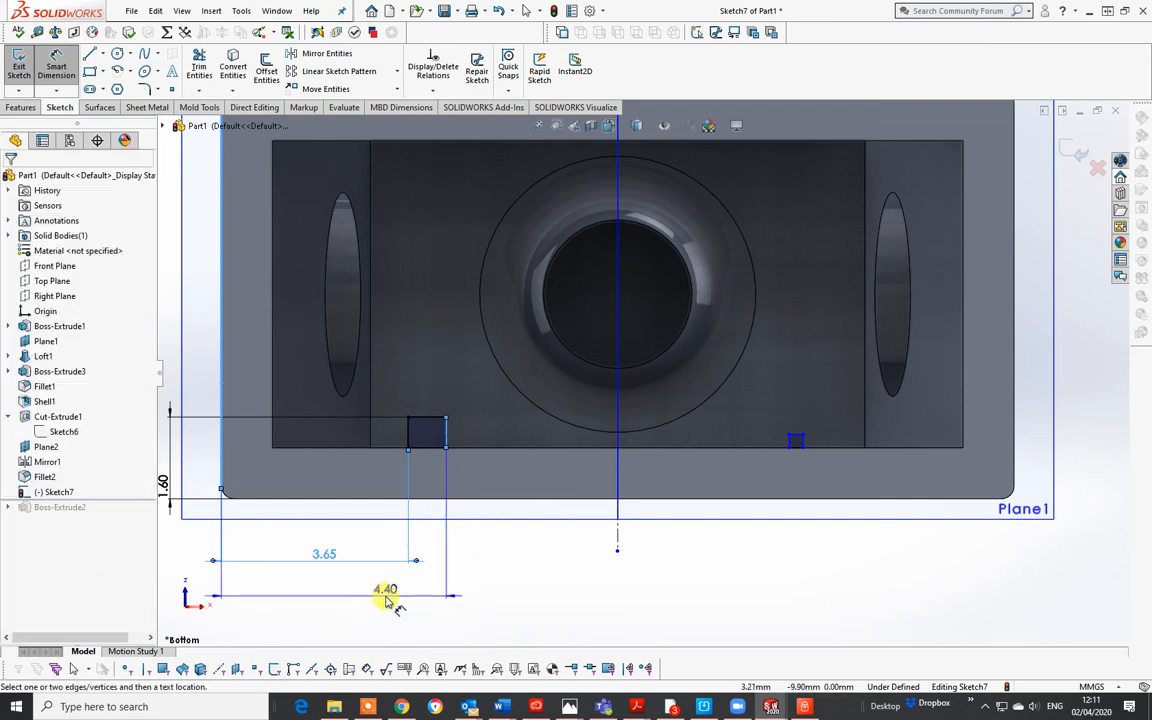
left_click(388, 600)
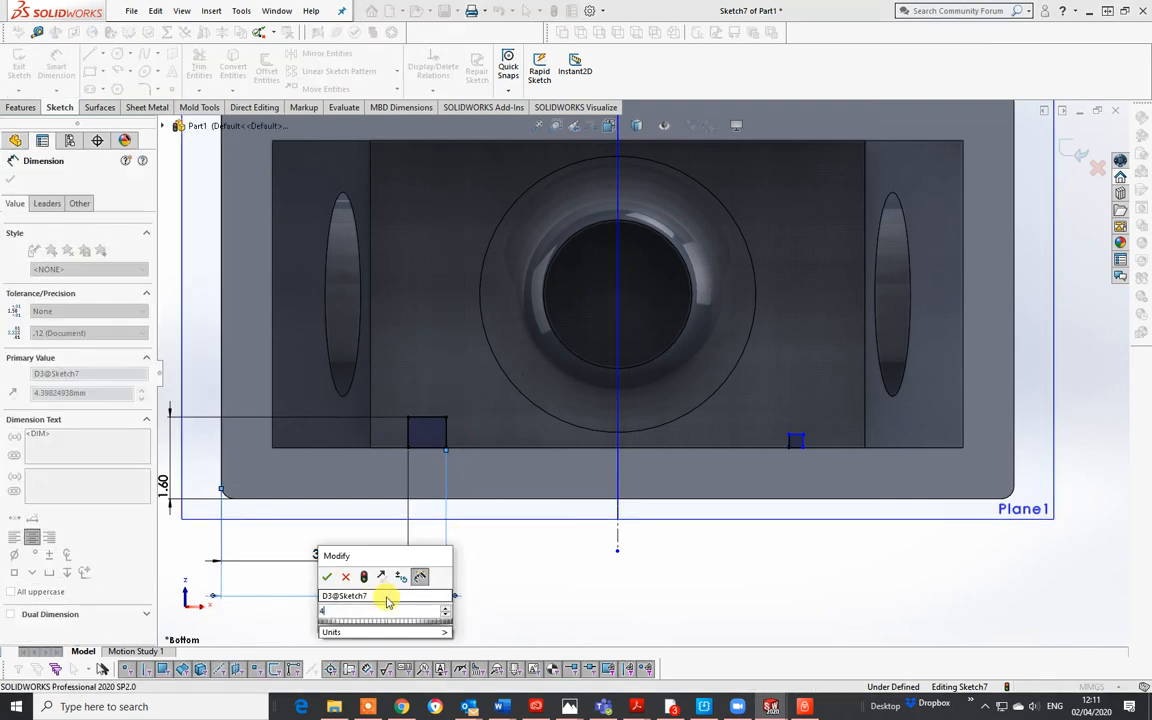
type("4.25")
key("Return")
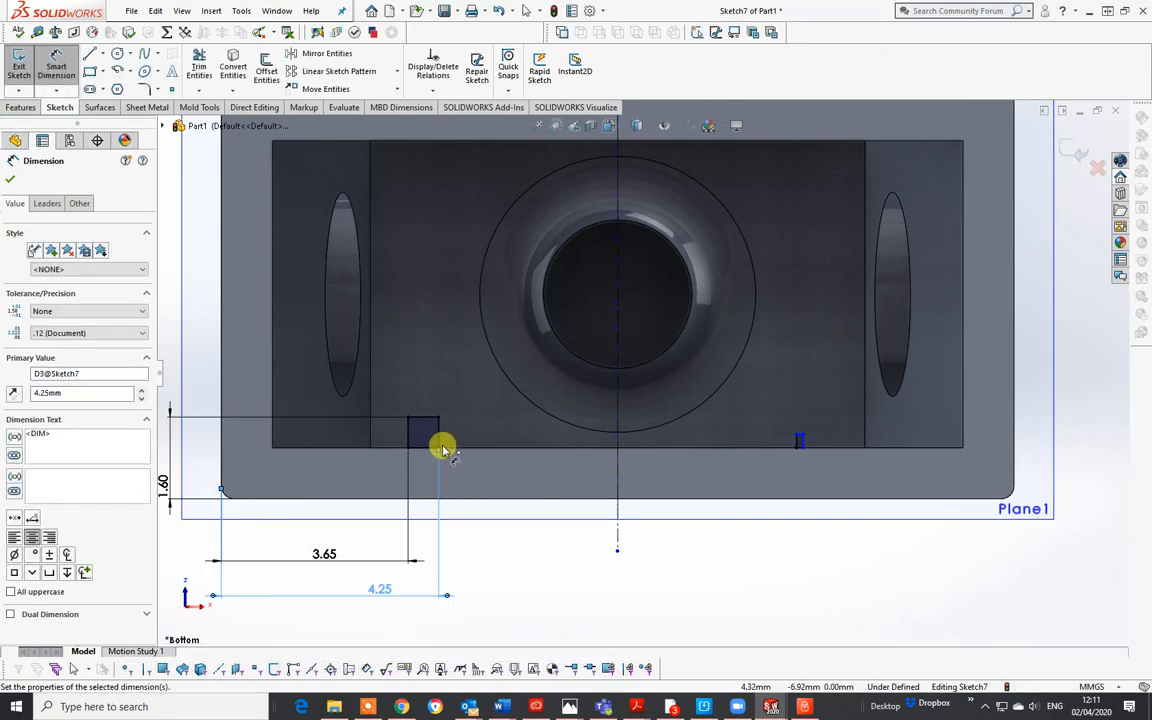
scroll(443, 449, "up", 2)
scroll(514, 424, "down", 2)
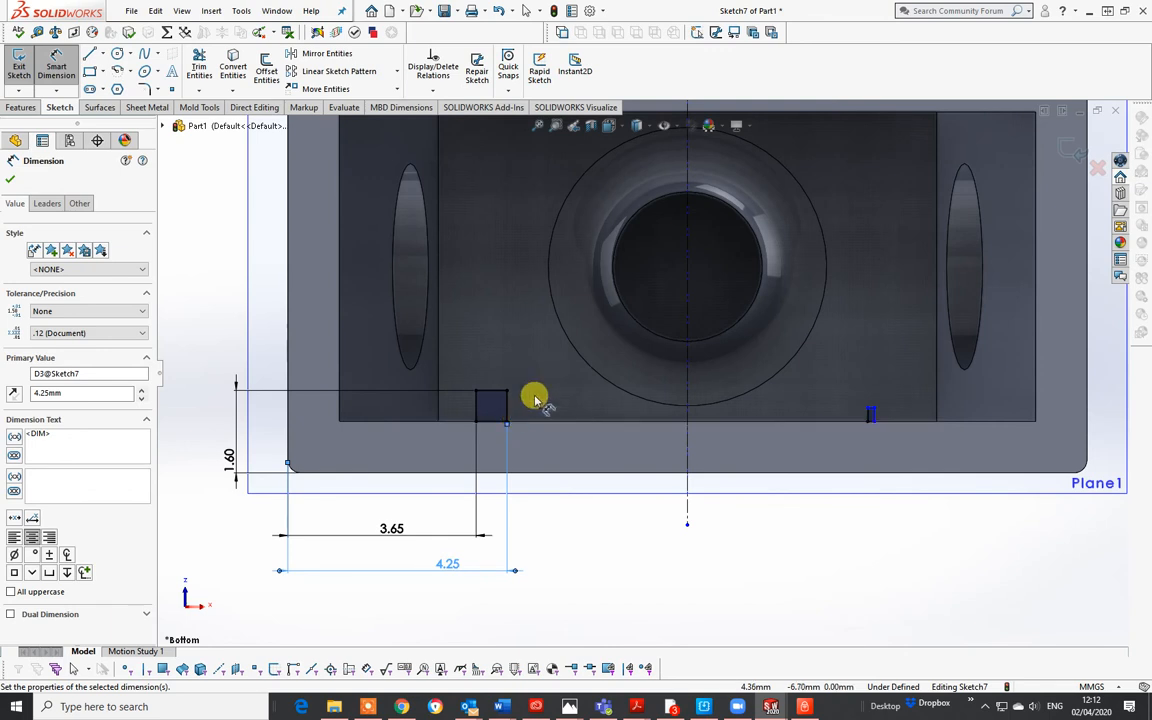
right_click(750, 546)
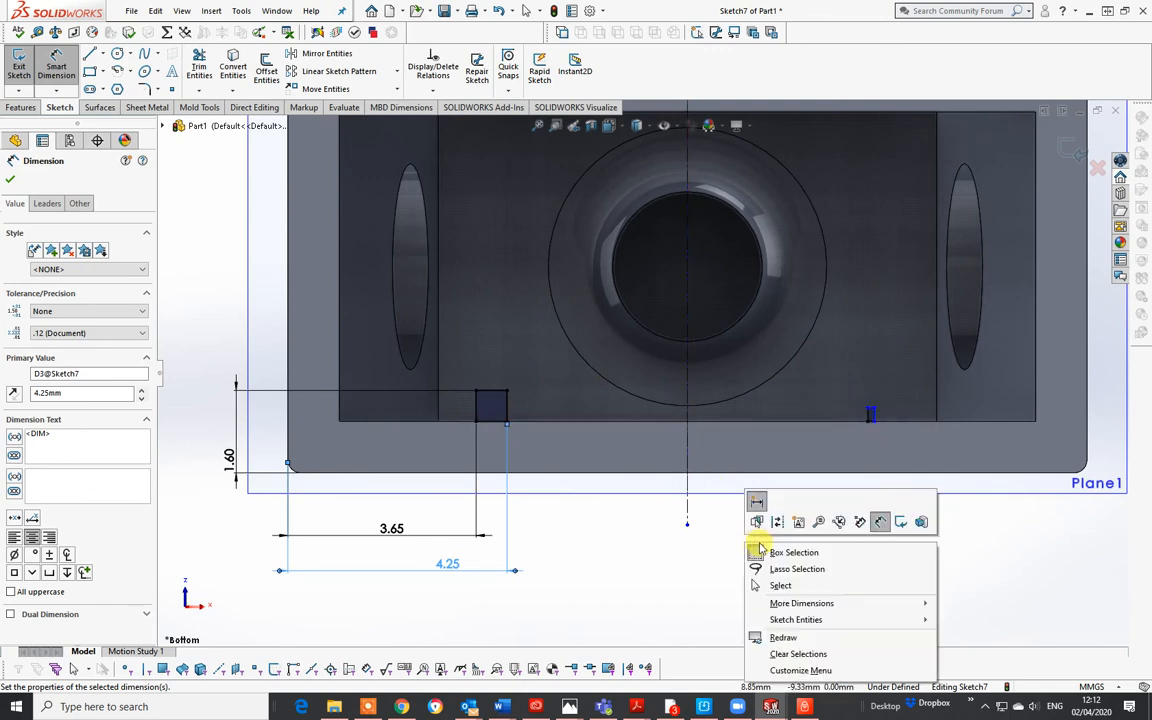
key("Escape")
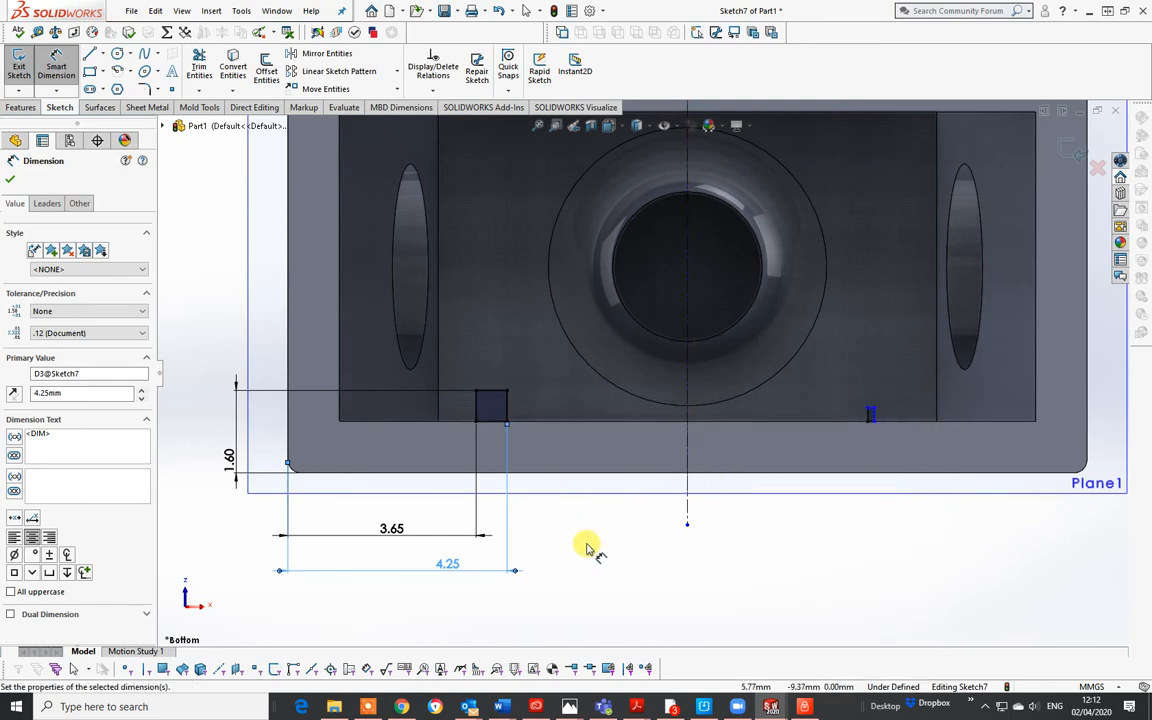
Make the narrow rectangle's centreline-facing side equal in length to the dimensioned rectangle's centreline-facing side.
key("Escape")
scroll(698, 363, "up", 2)
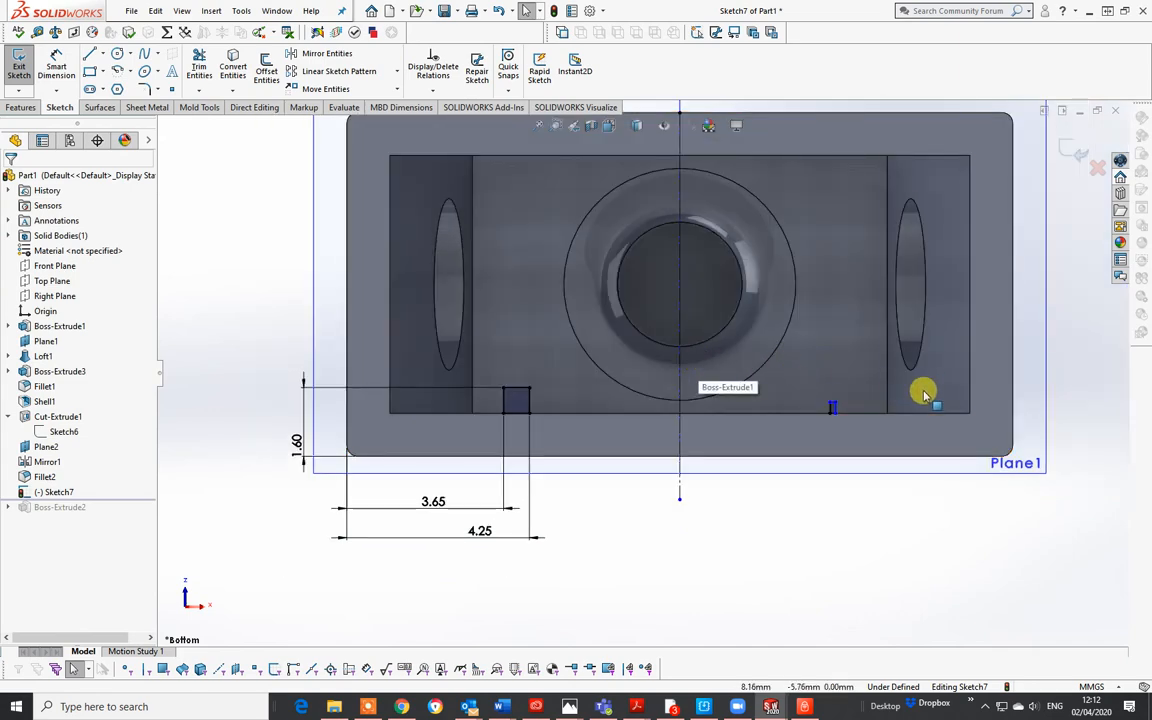
scroll(802, 380, "down", 3)
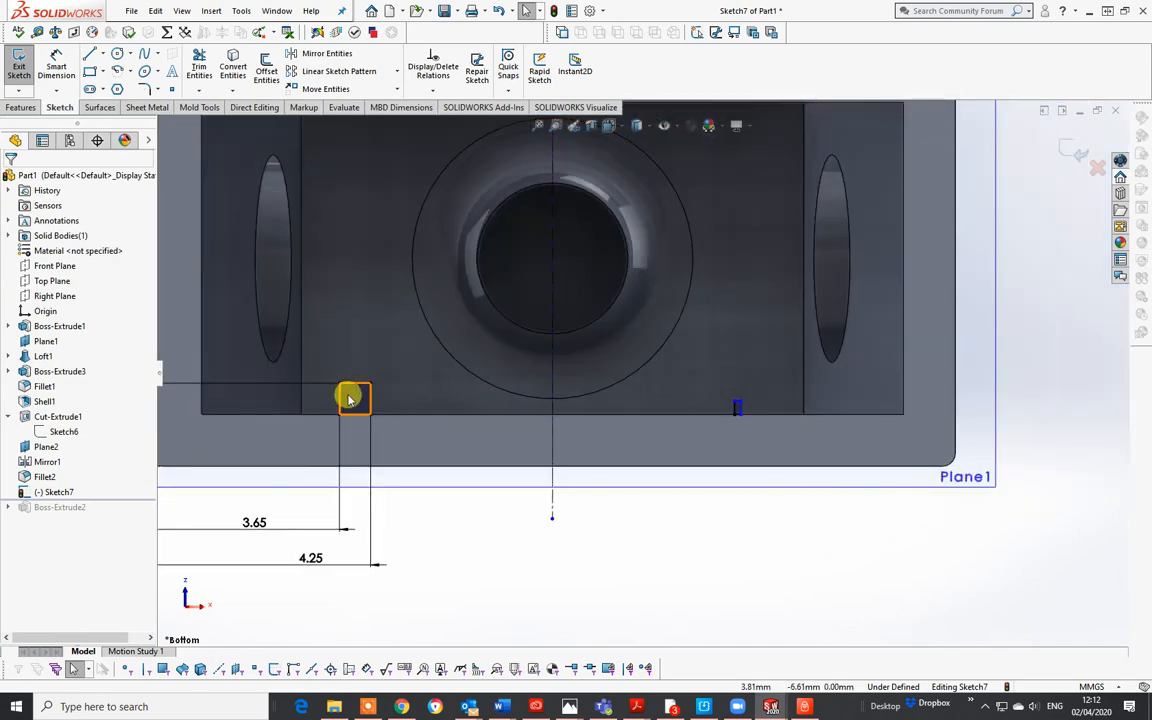
scroll(723, 395, "down", 1)
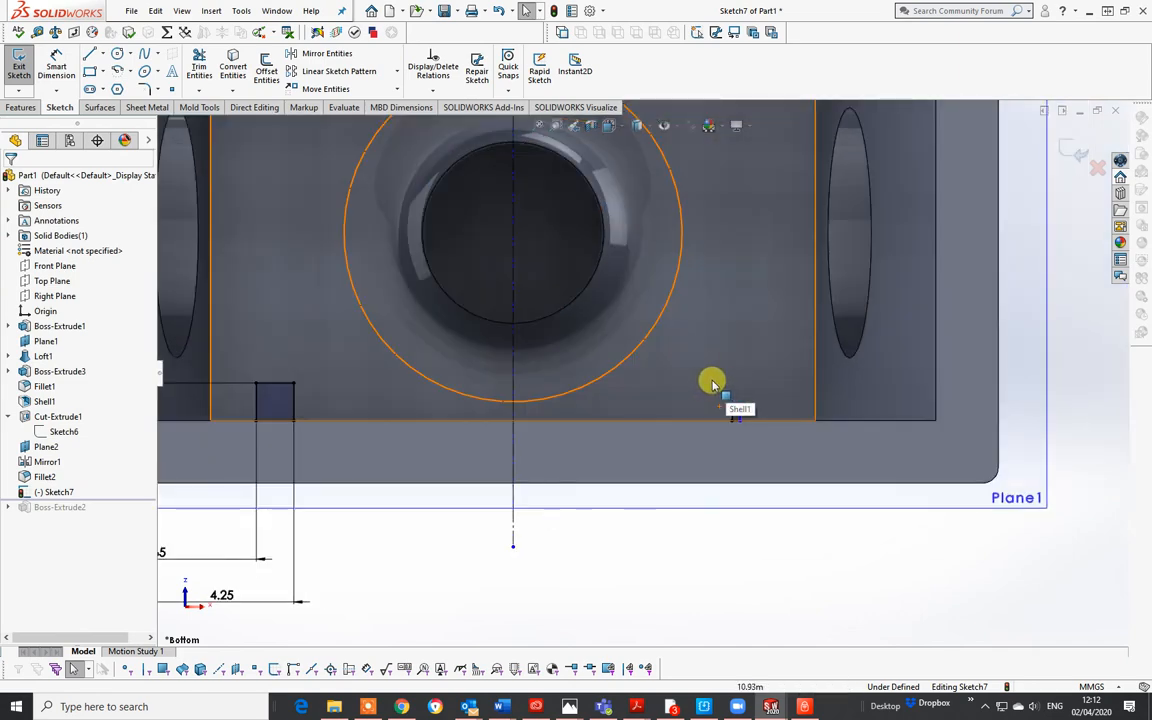
left_click(295, 399)
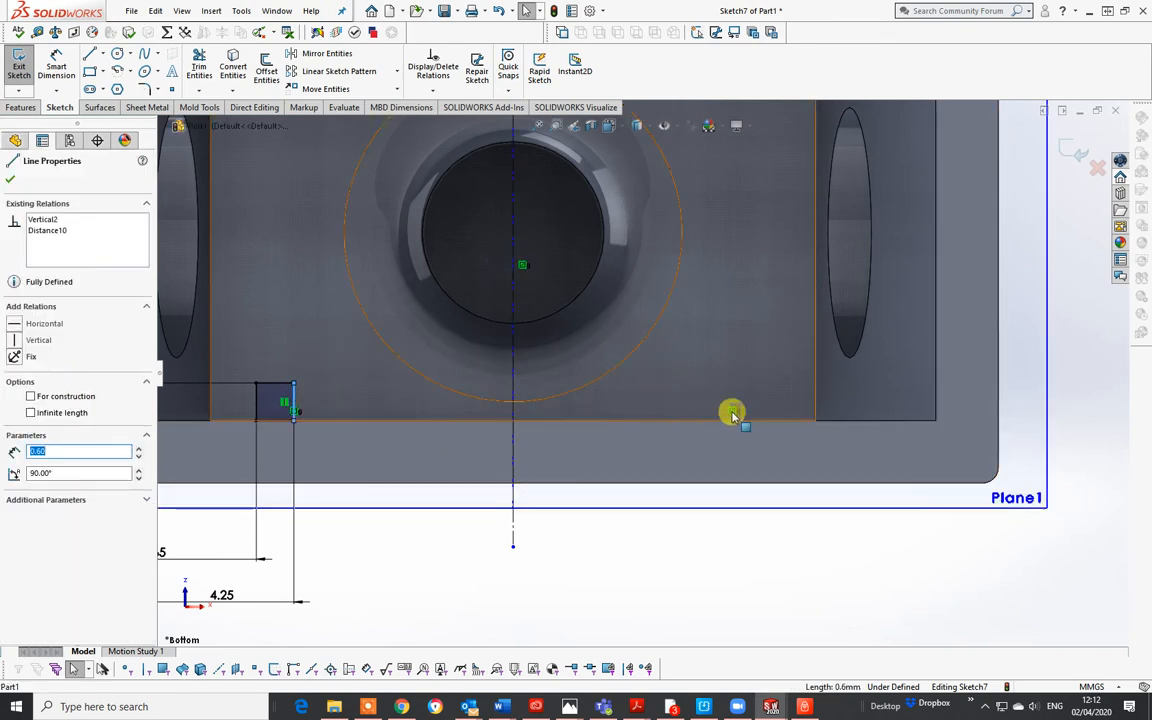
scroll(744, 398, "down", 2)
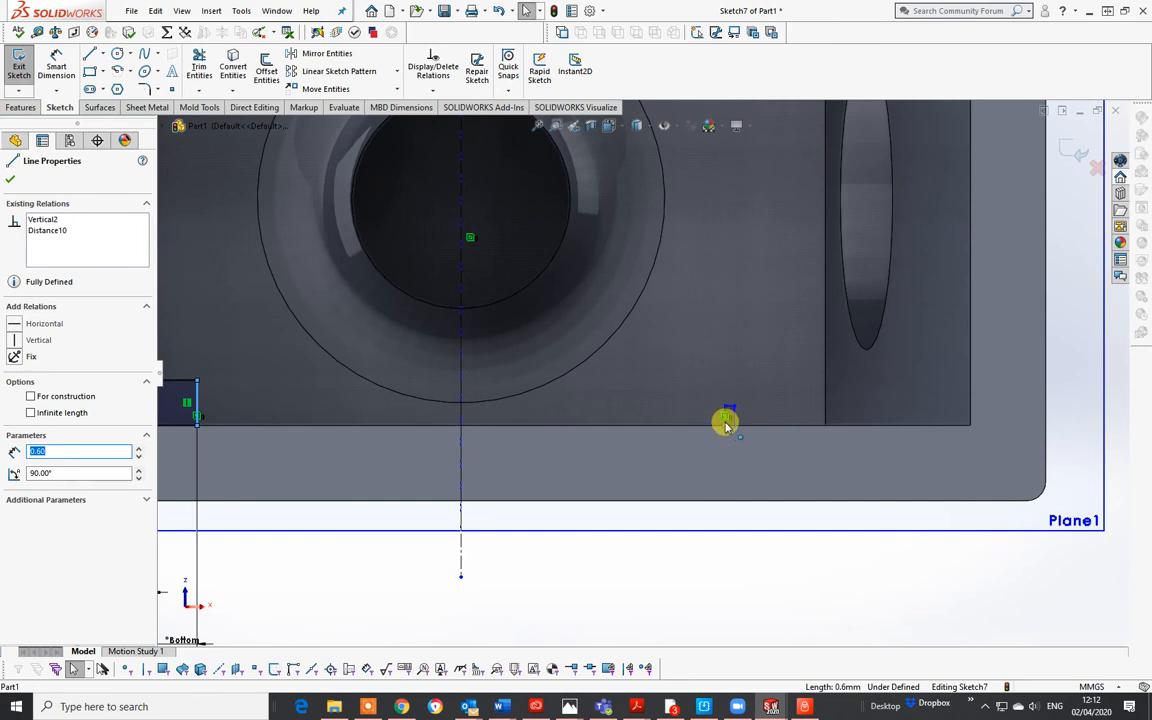
scroll(737, 410, "down", 2)
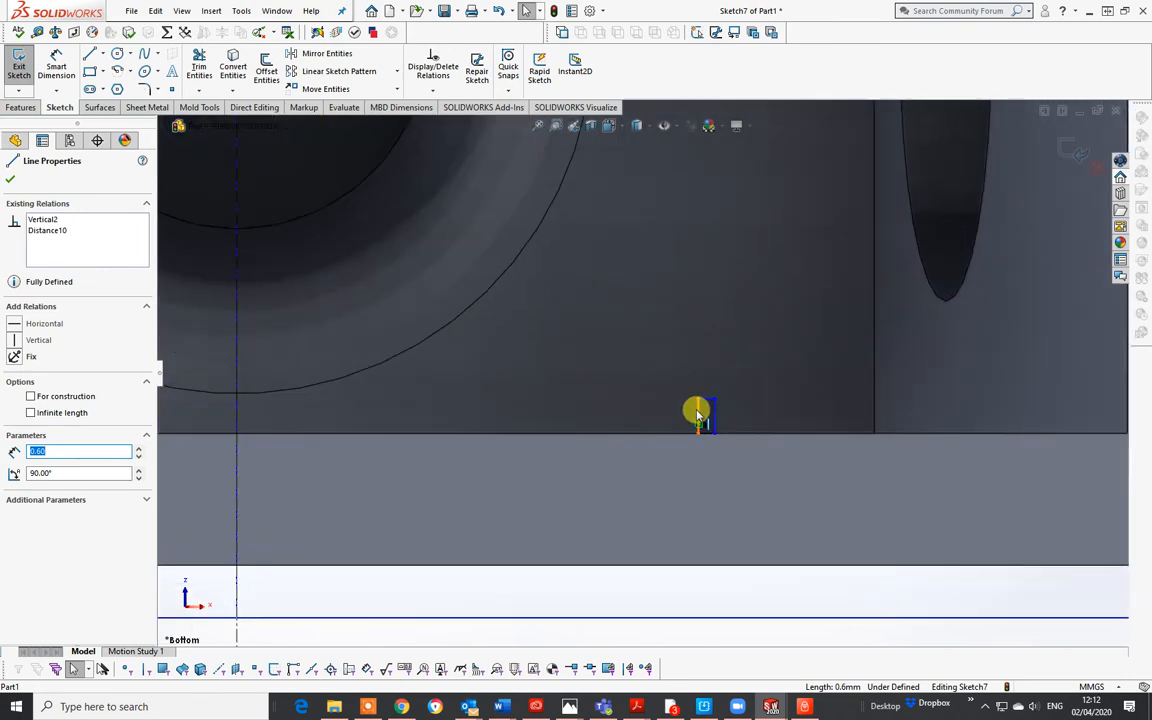
left_click(697, 415, "ctrl")
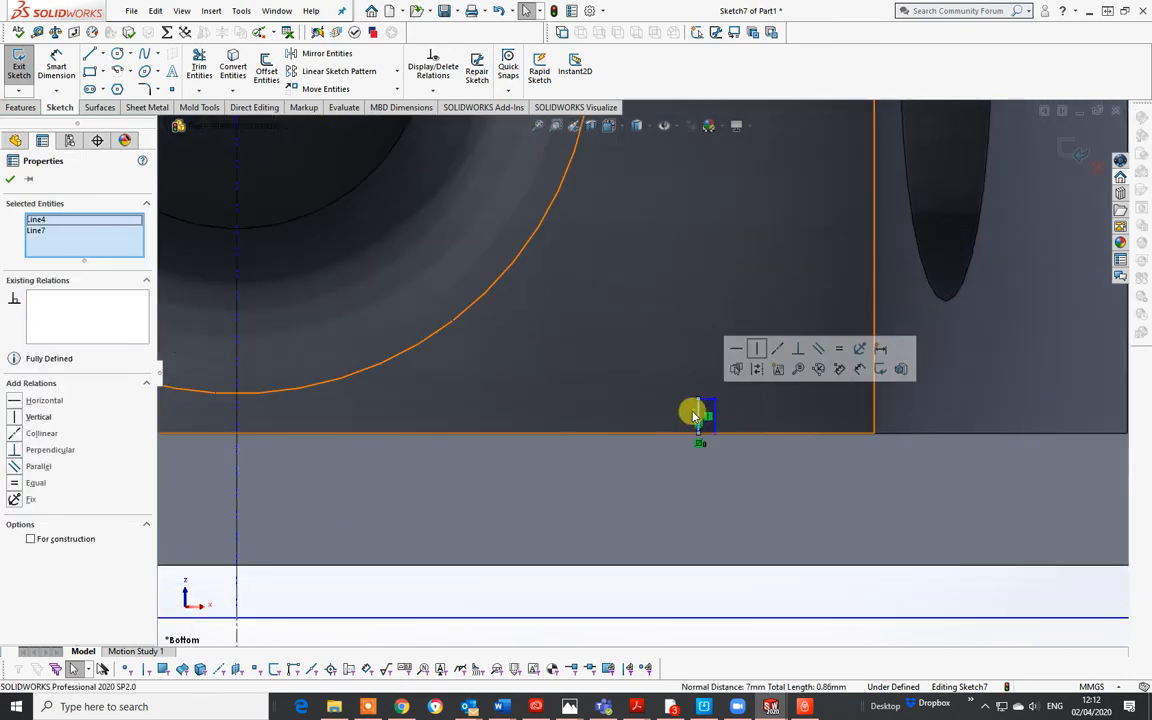
left_click(840, 352)
scroll(764, 427, "up", 3)
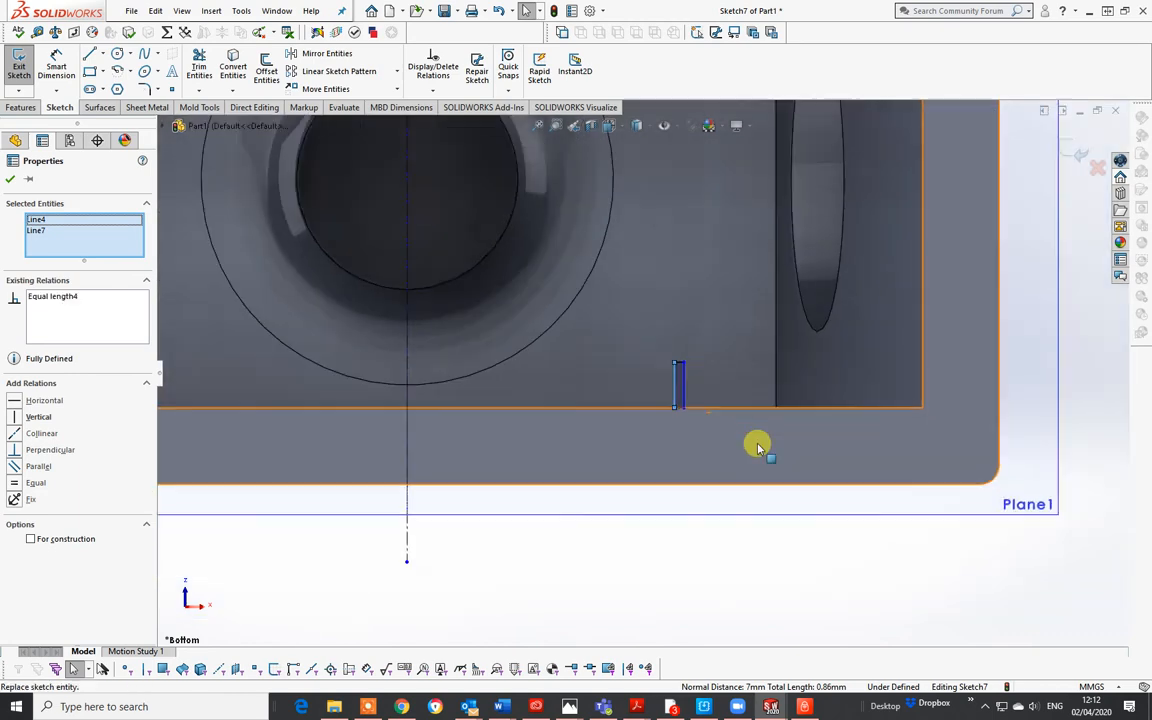
Make the cavity-side edges of the two rectangles equal in length.
scroll(470, 348, "up", 3)
scroll(476, 347, "down", 3)
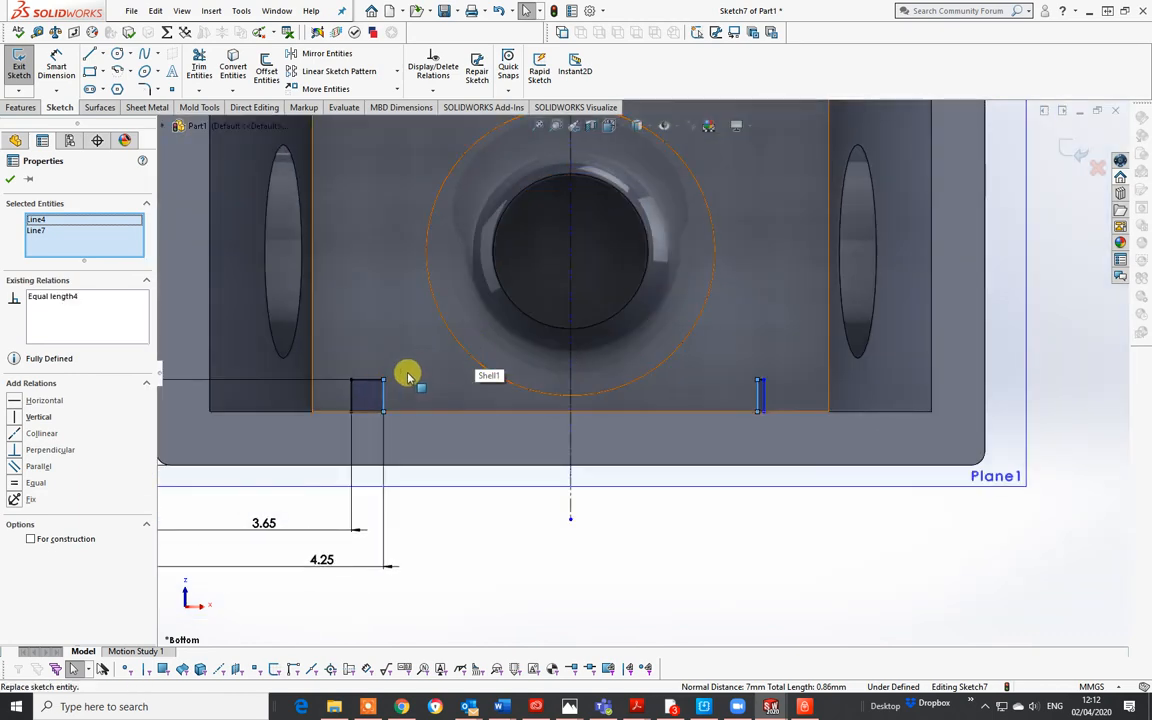
left_click(373, 384)
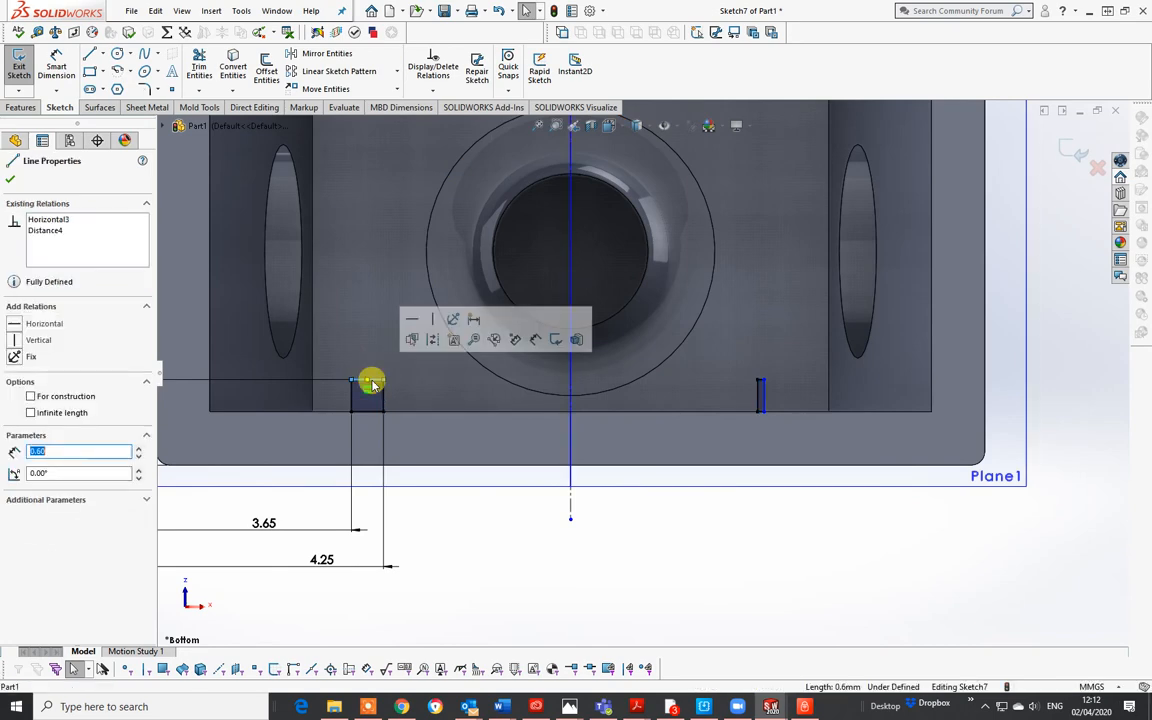
scroll(803, 372, "down", 3)
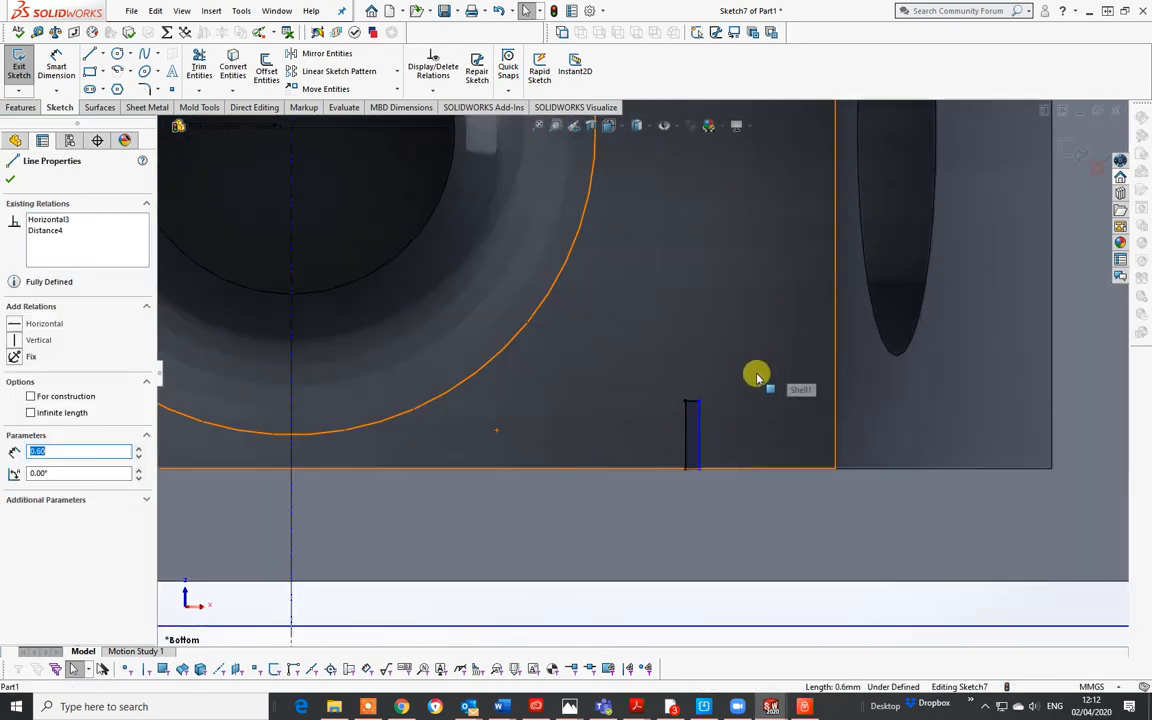
left_click(694, 404, "ctrl")
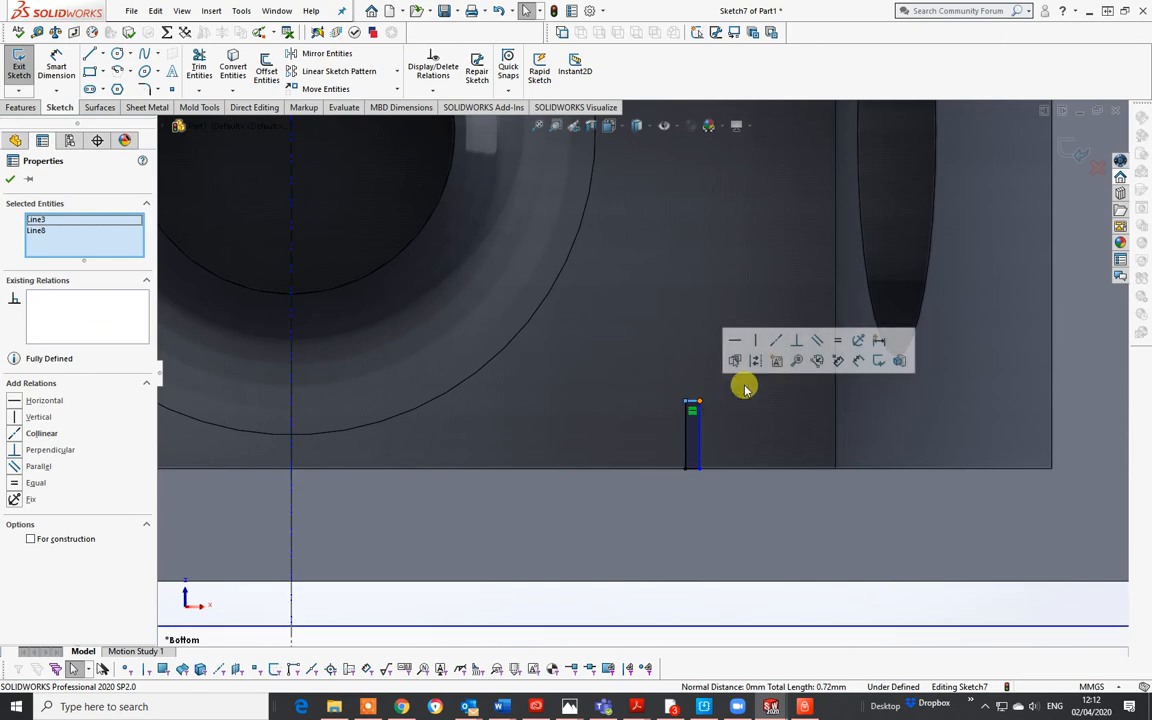
left_click(840, 341)
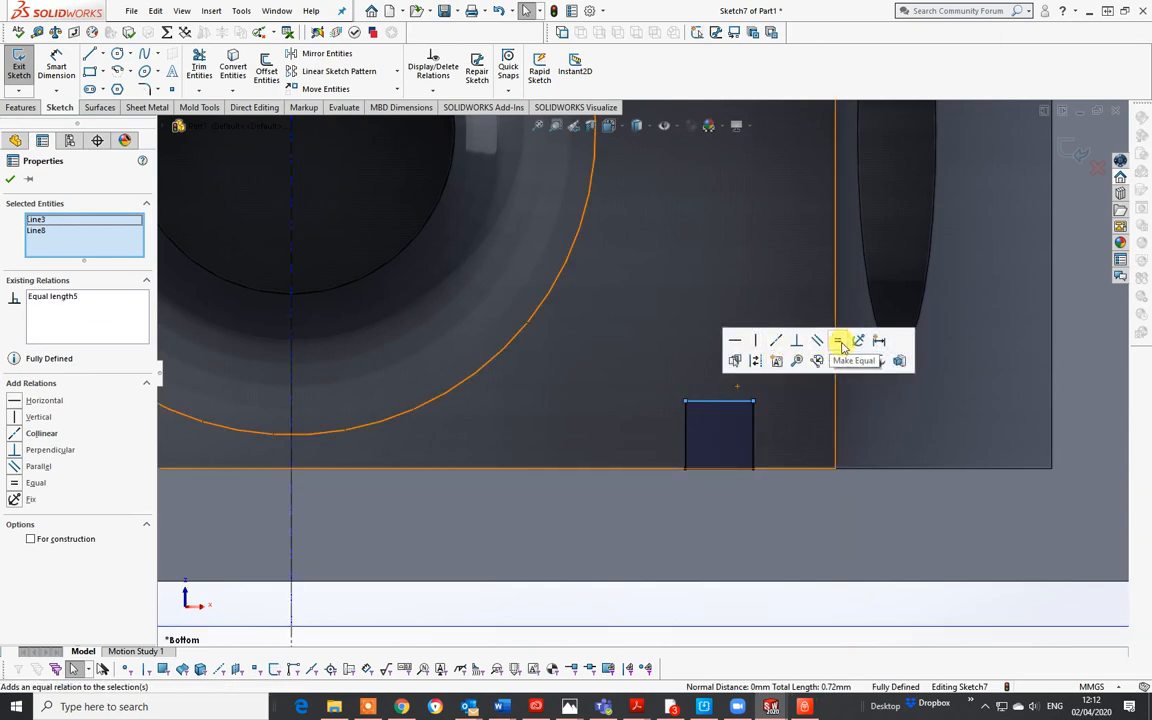
scroll(776, 465, "up", 3)
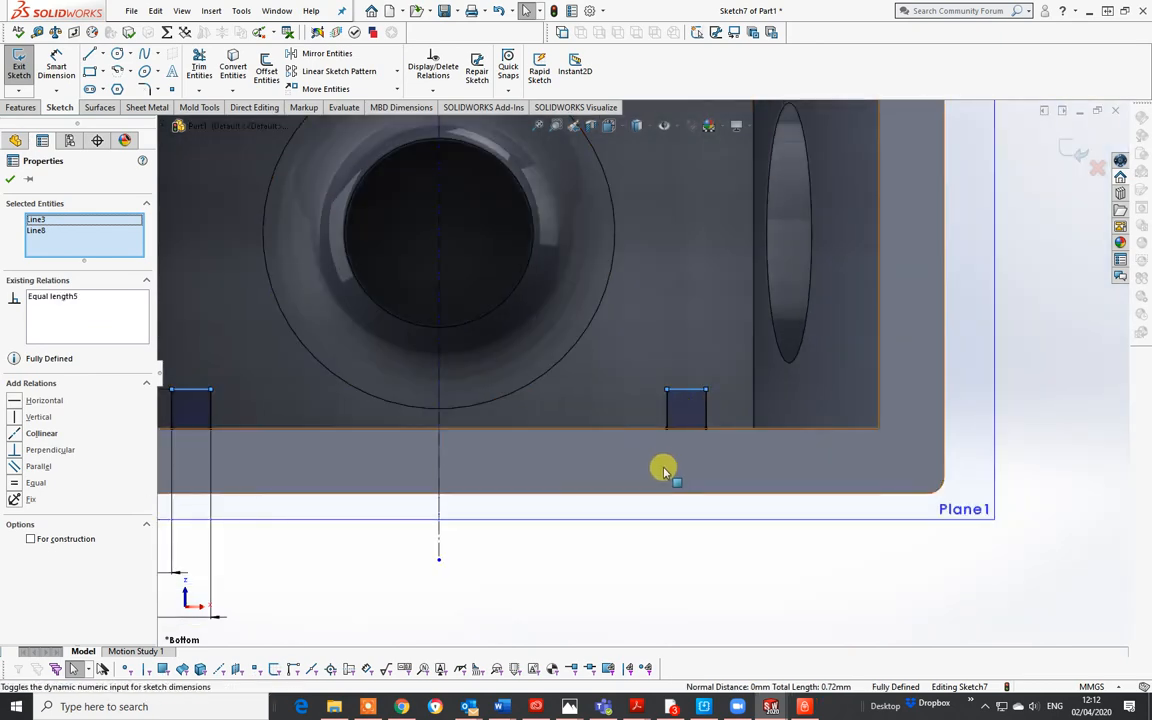
scroll(663, 470, "up", 2)
left_click(660, 505)
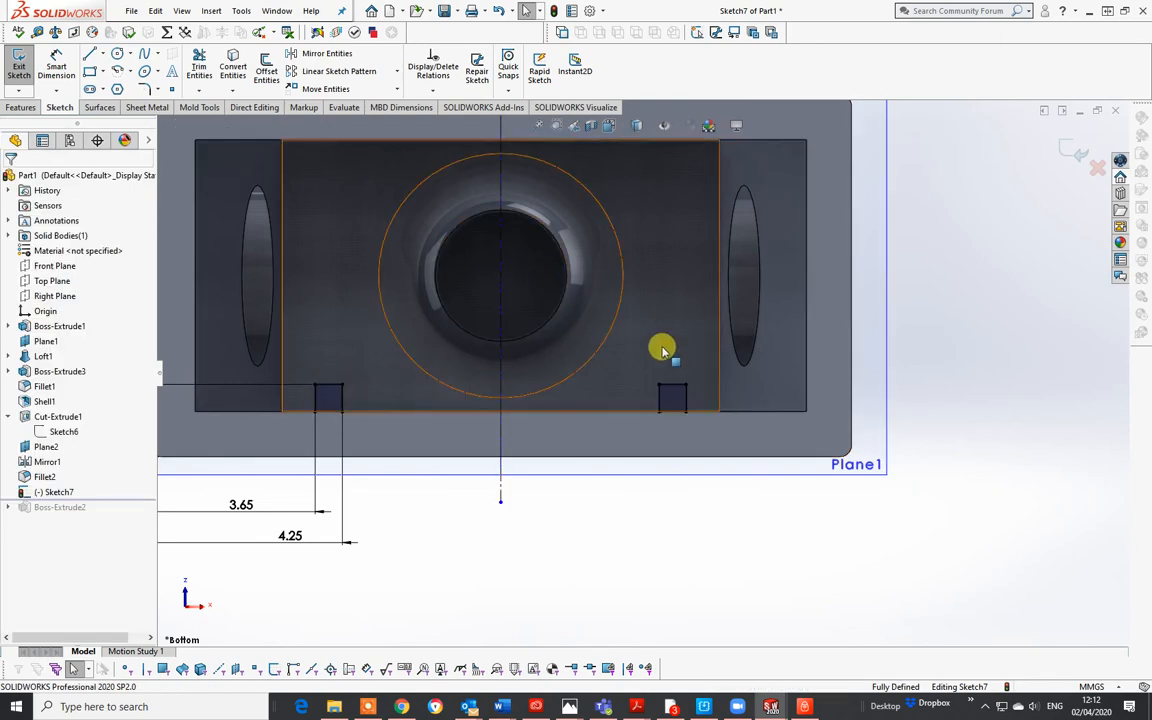
scroll(660, 380, "up", 2)
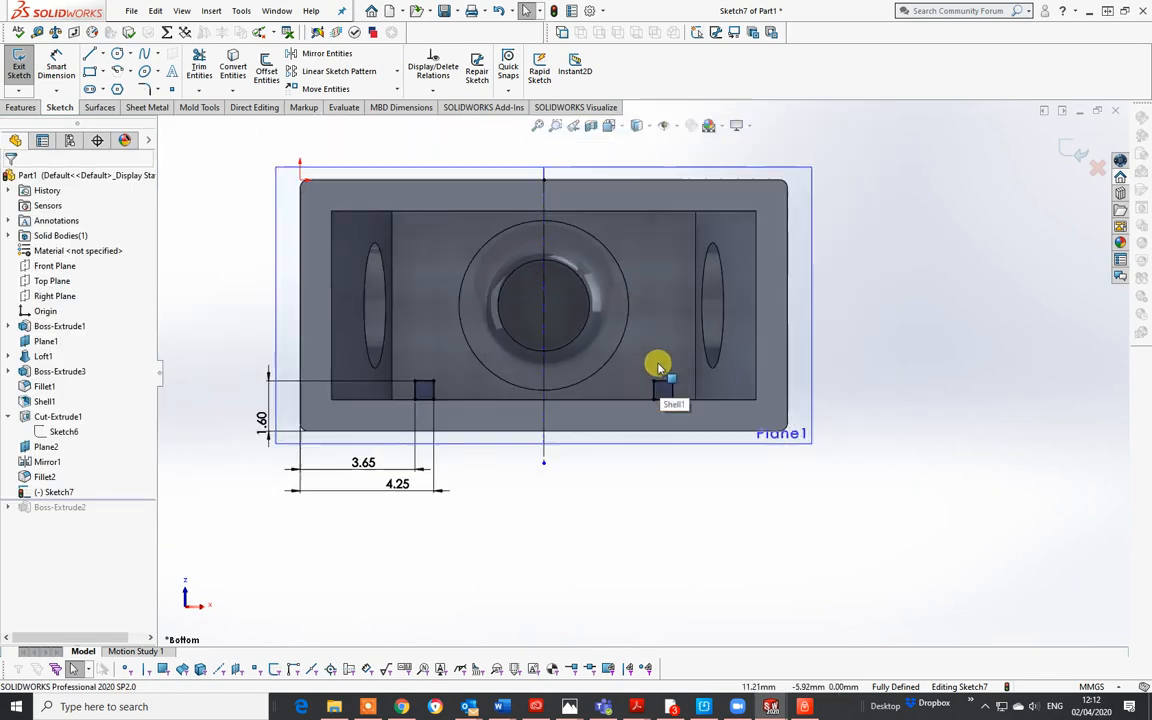
Draw a horizontal centreline joining the midpoints of the body's two short outer edges.
scroll(548, 221, "down", 1)
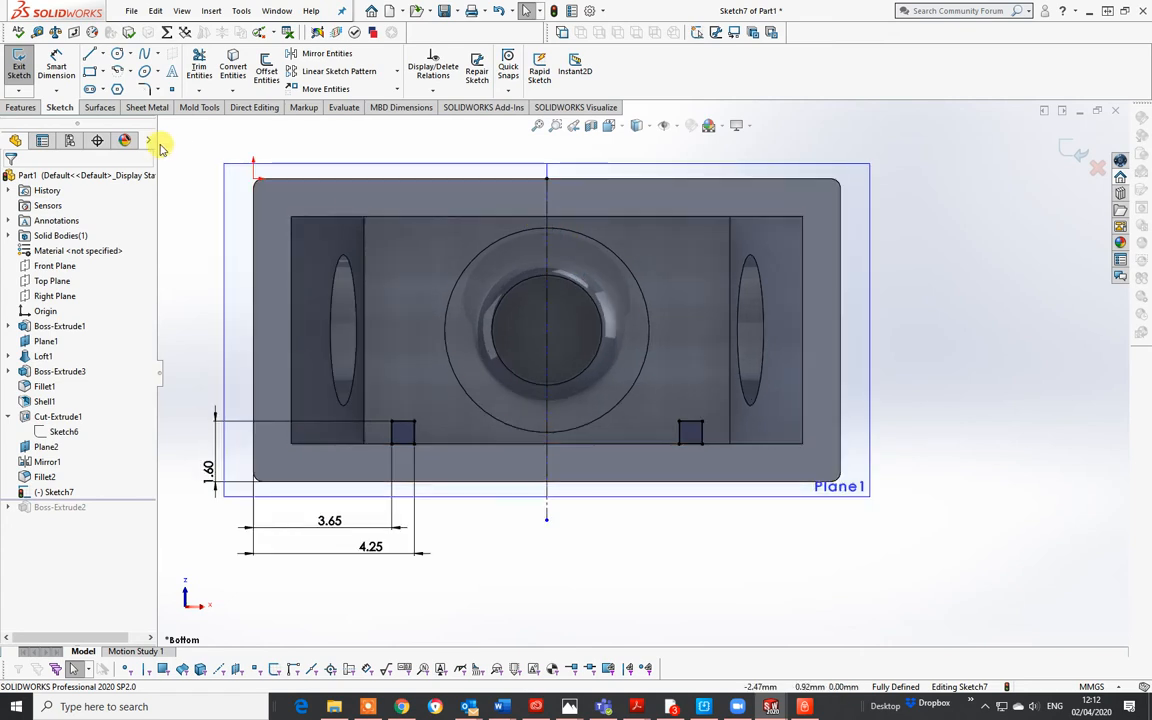
left_click(105, 55)
left_click(112, 88)
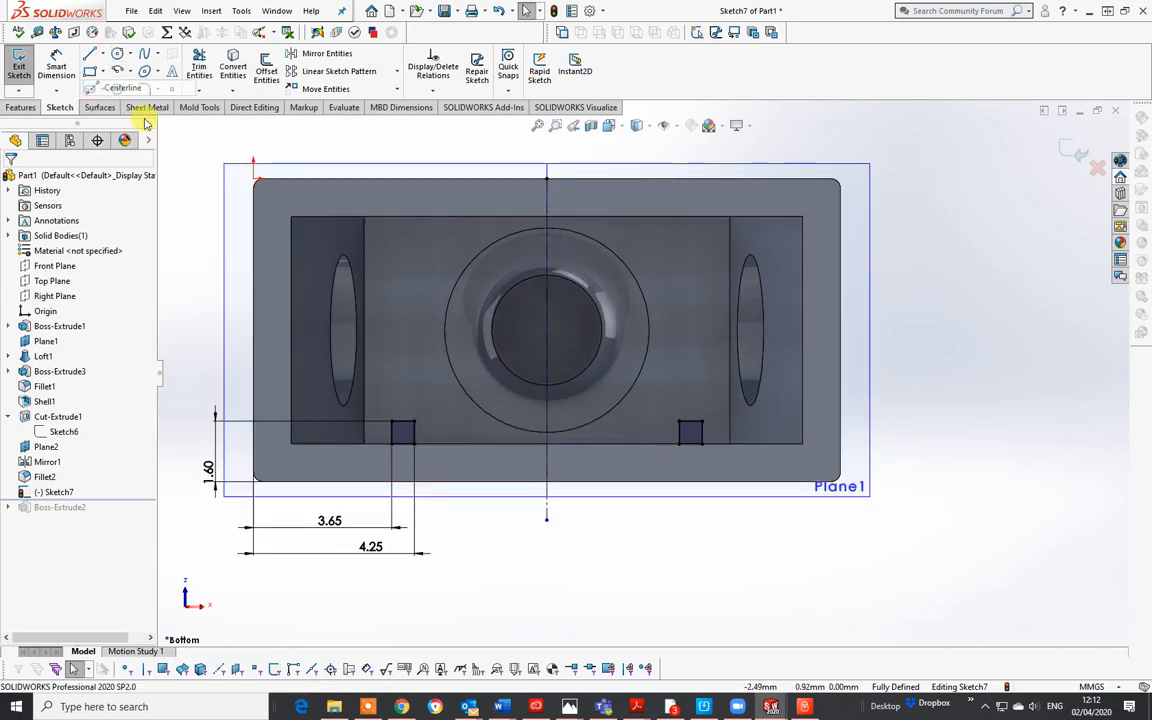
left_click(254, 331)
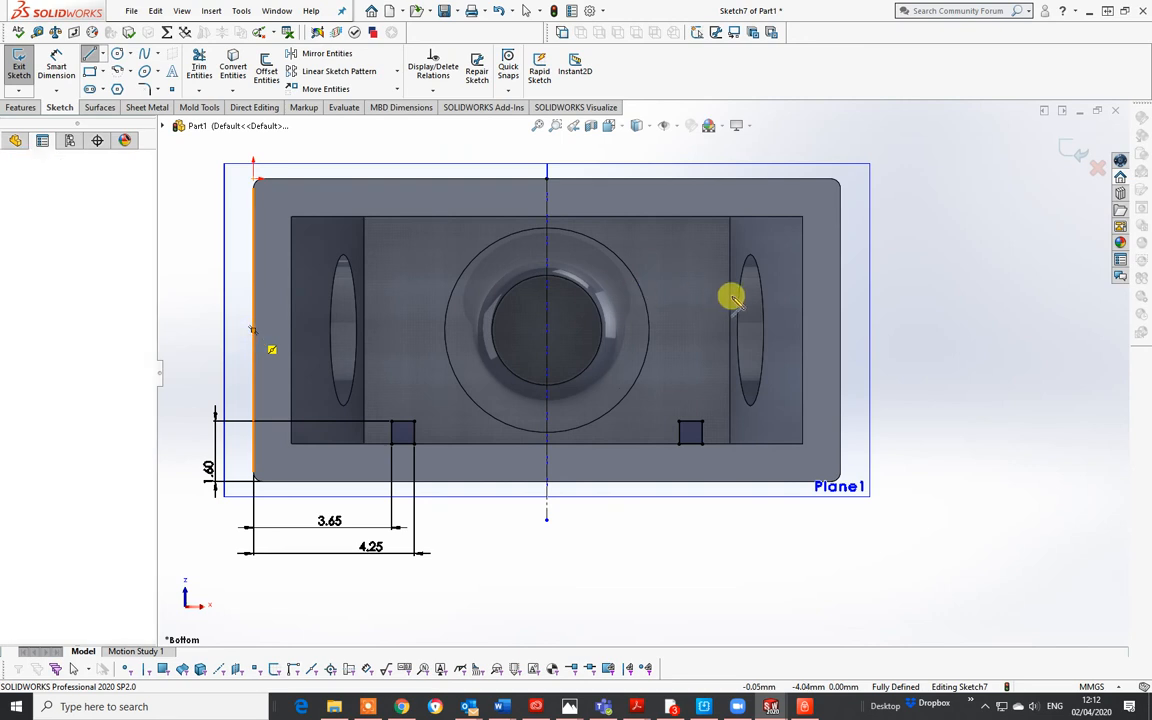
left_click(840, 330)
right_click(843, 333)
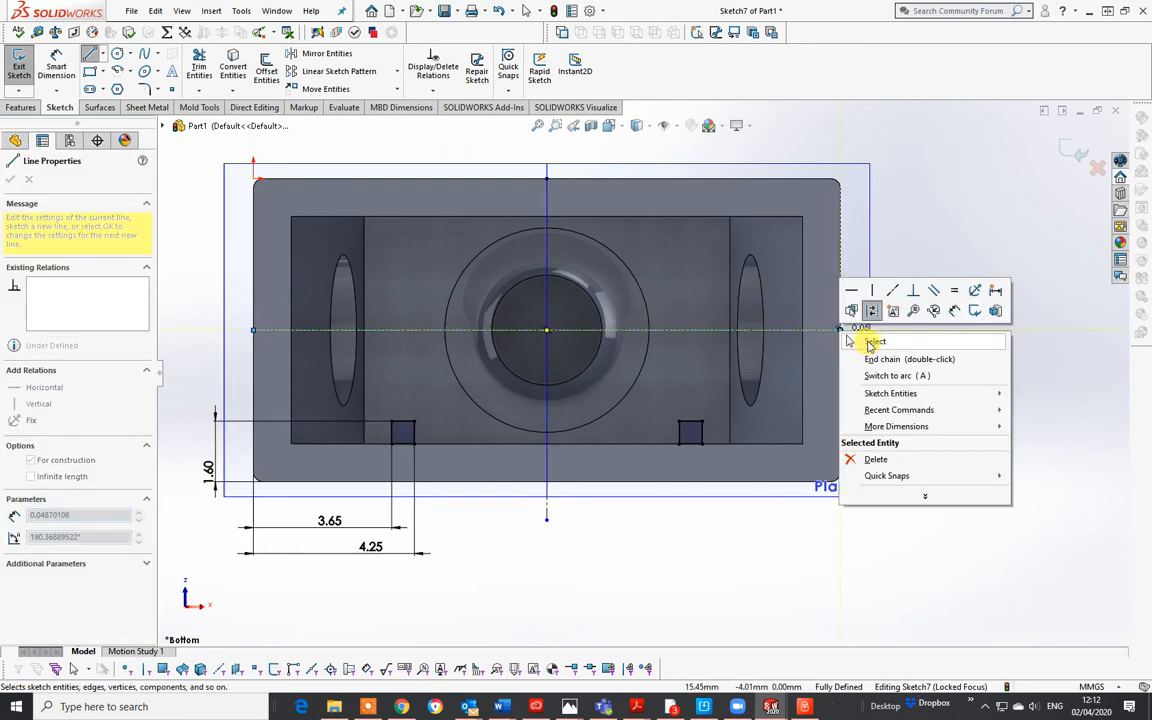
left_click(872, 342)
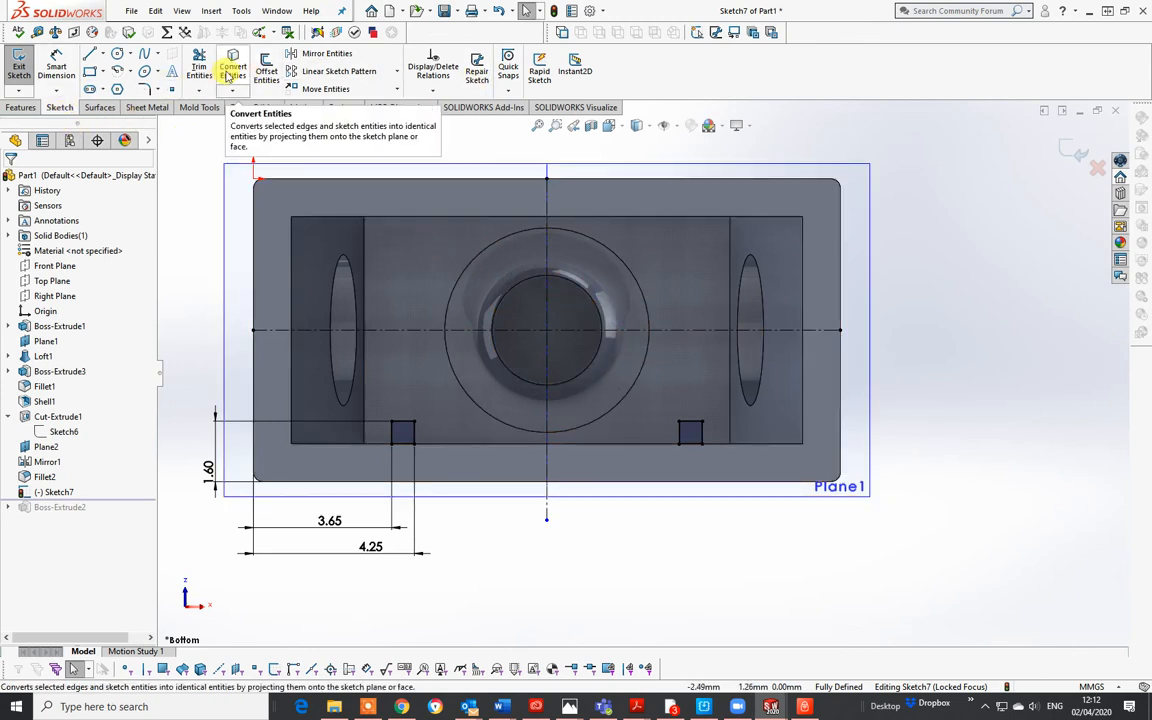
Mirror all four sides of both rectangles about the horizontal centreline, keeping the originals.
left_click(311, 57)
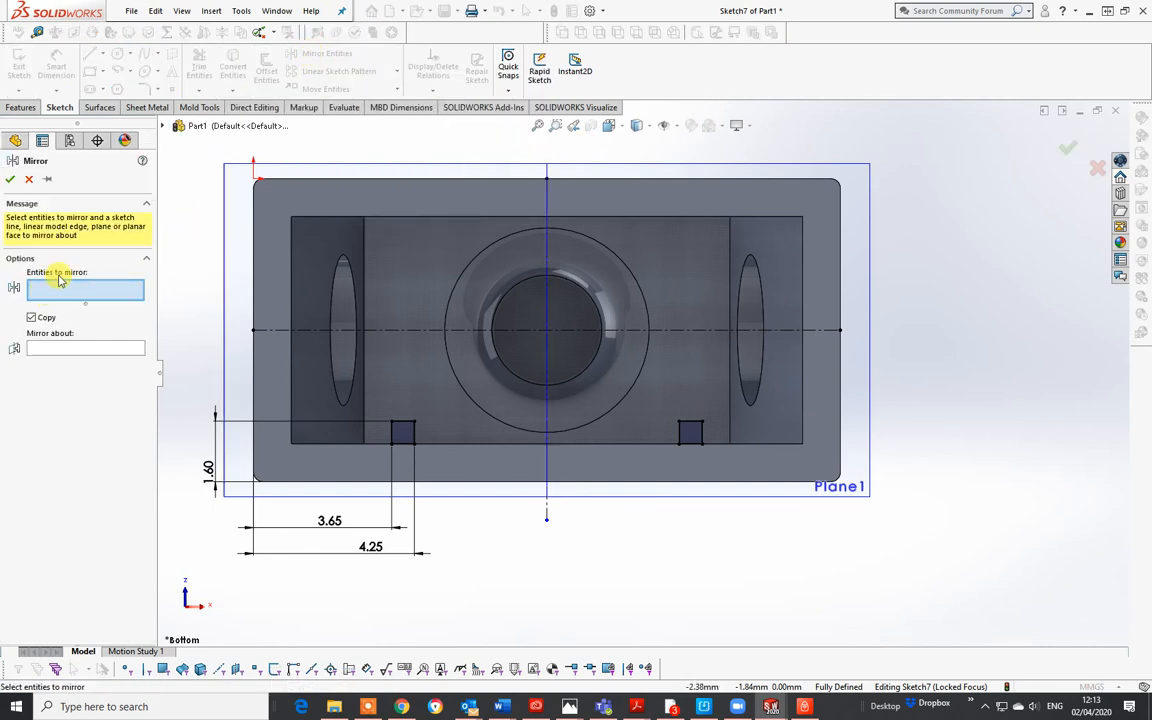
left_click(406, 424)
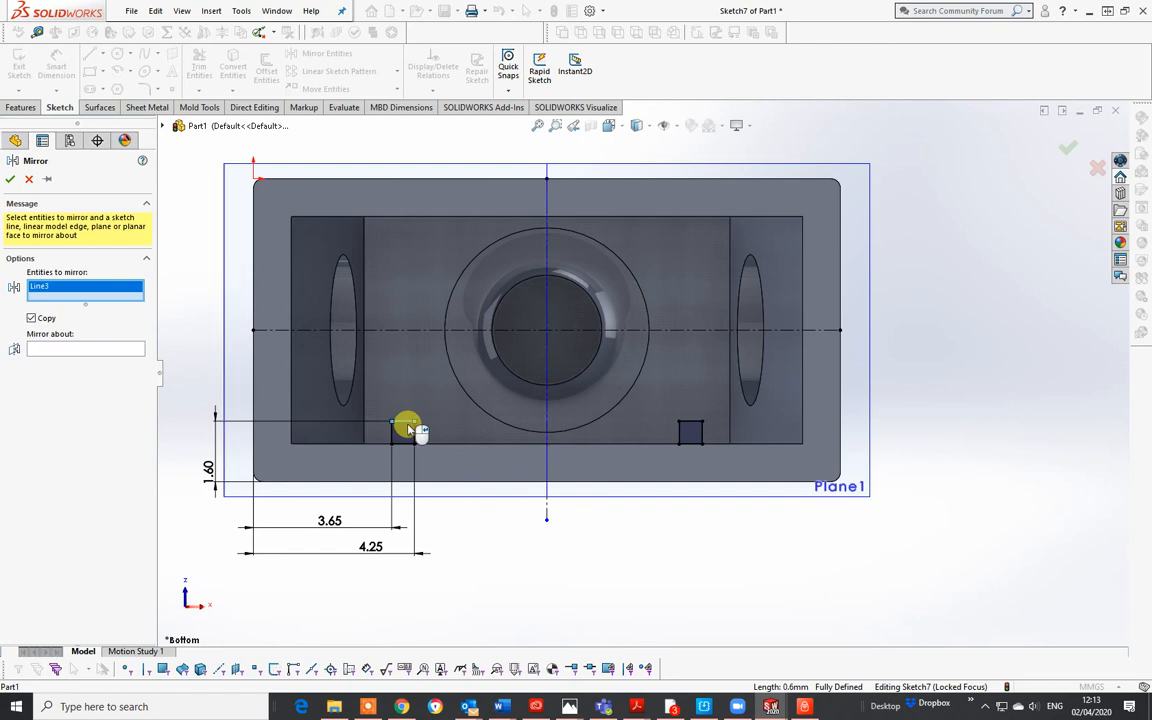
left_click(414, 435)
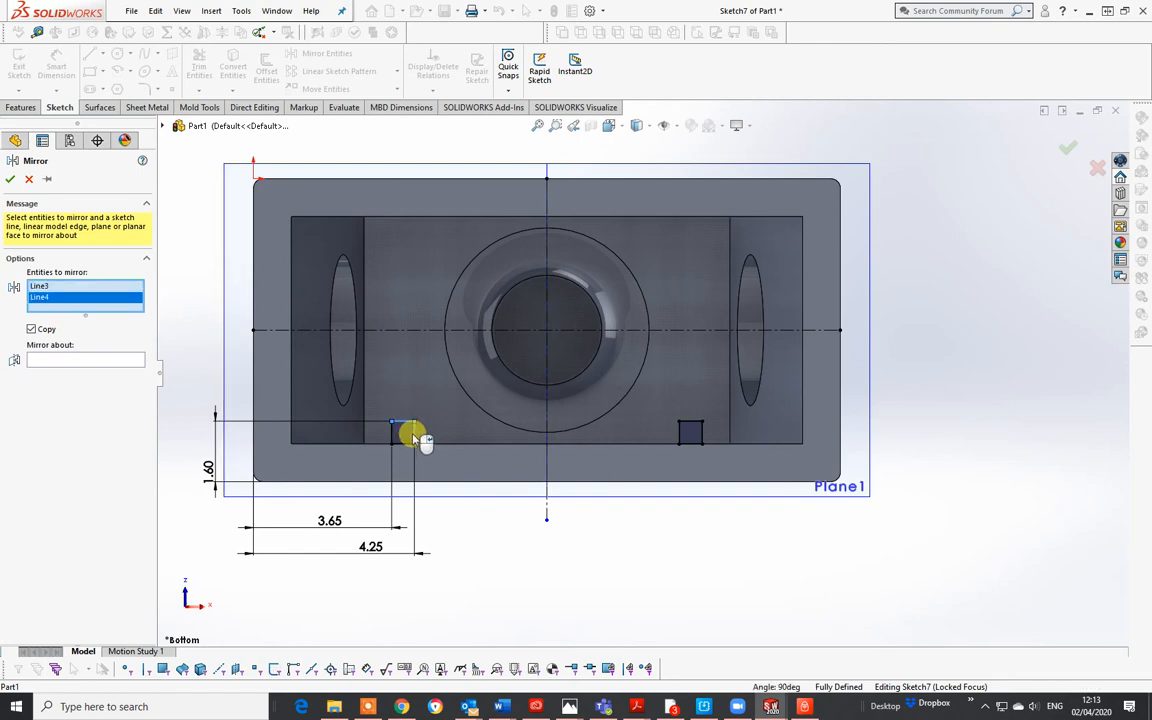
left_click(406, 443)
left_click(392, 437)
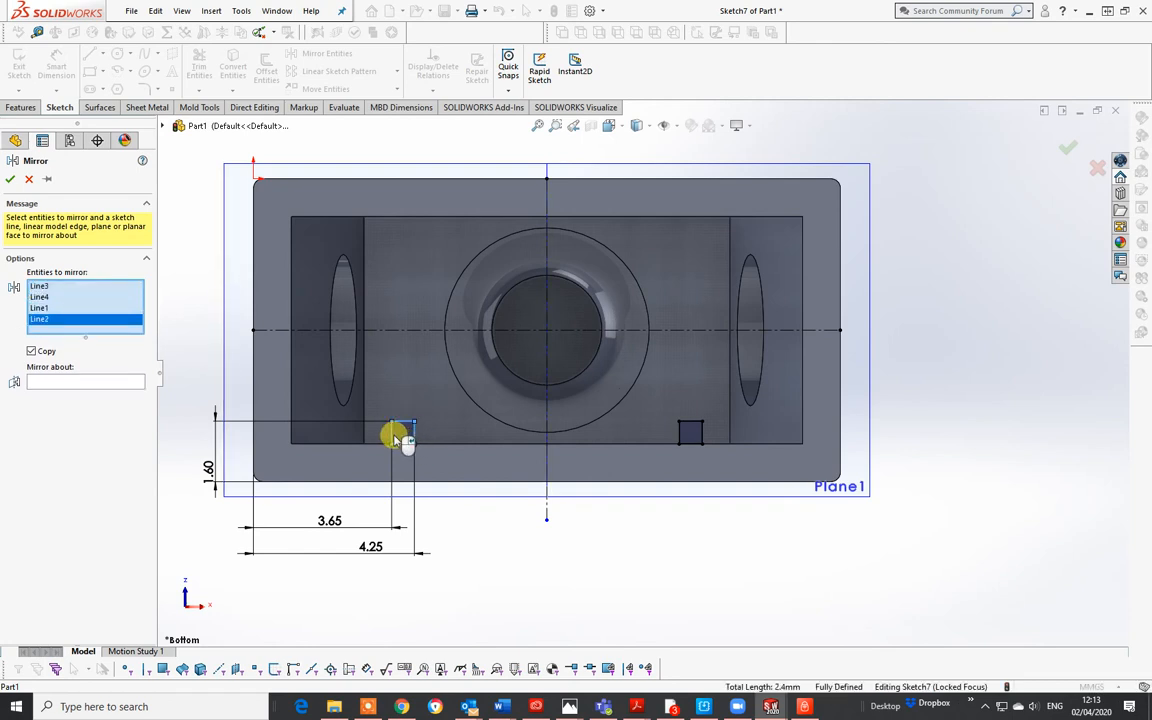
left_click(693, 444)
left_click(702, 431)
left_click(690, 422)
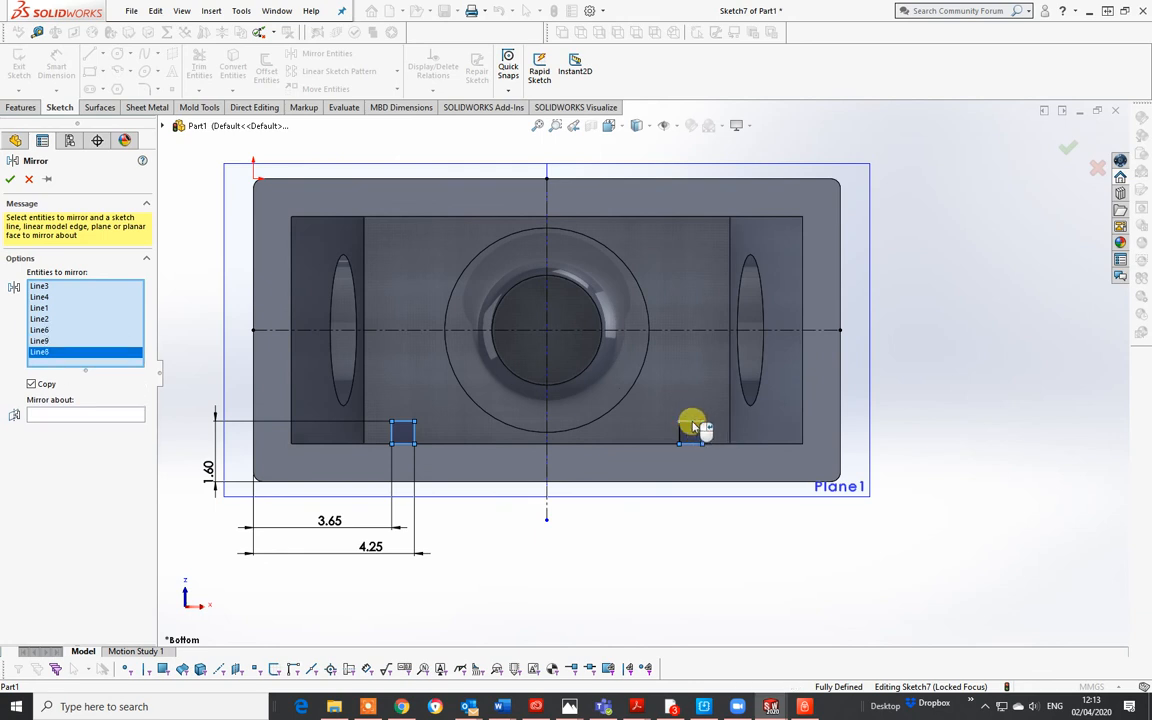
left_click(680, 436)
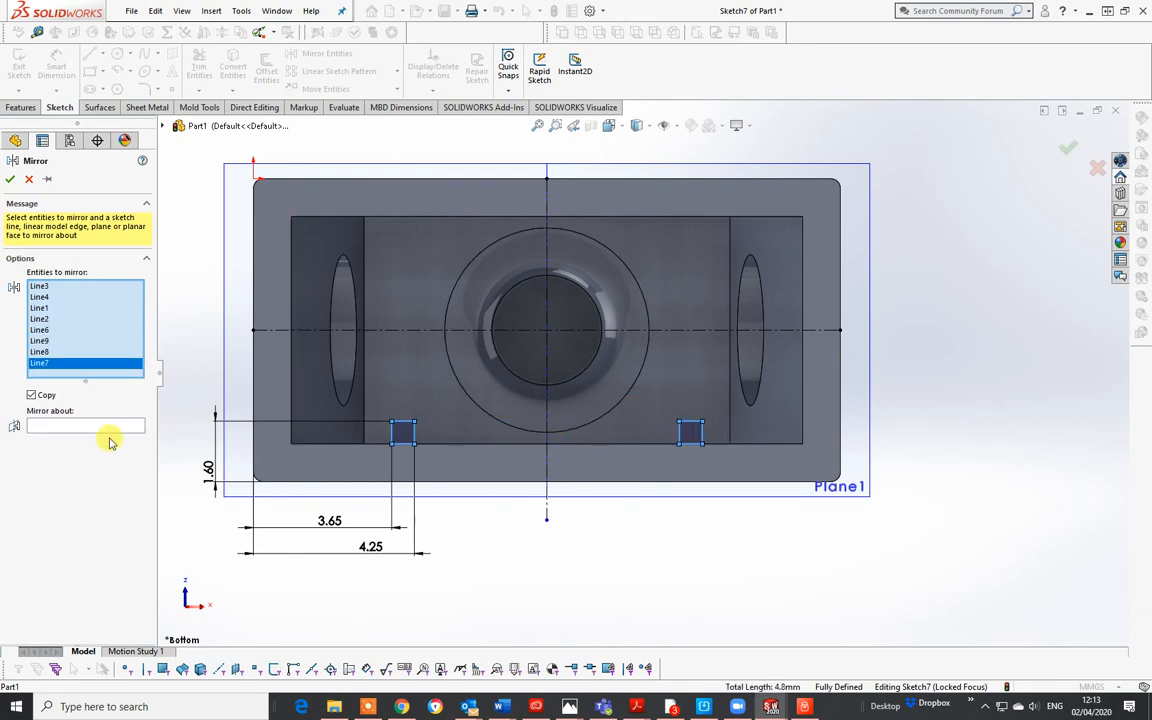
left_click(633, 331)
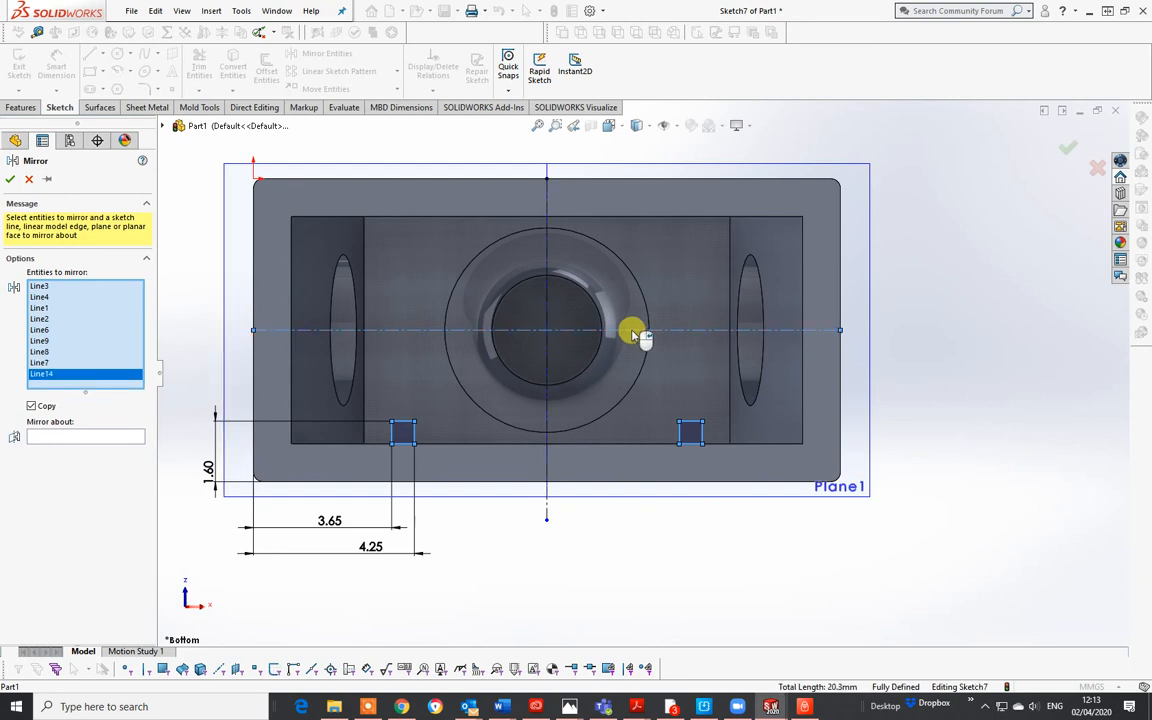
right_click(101, 377)
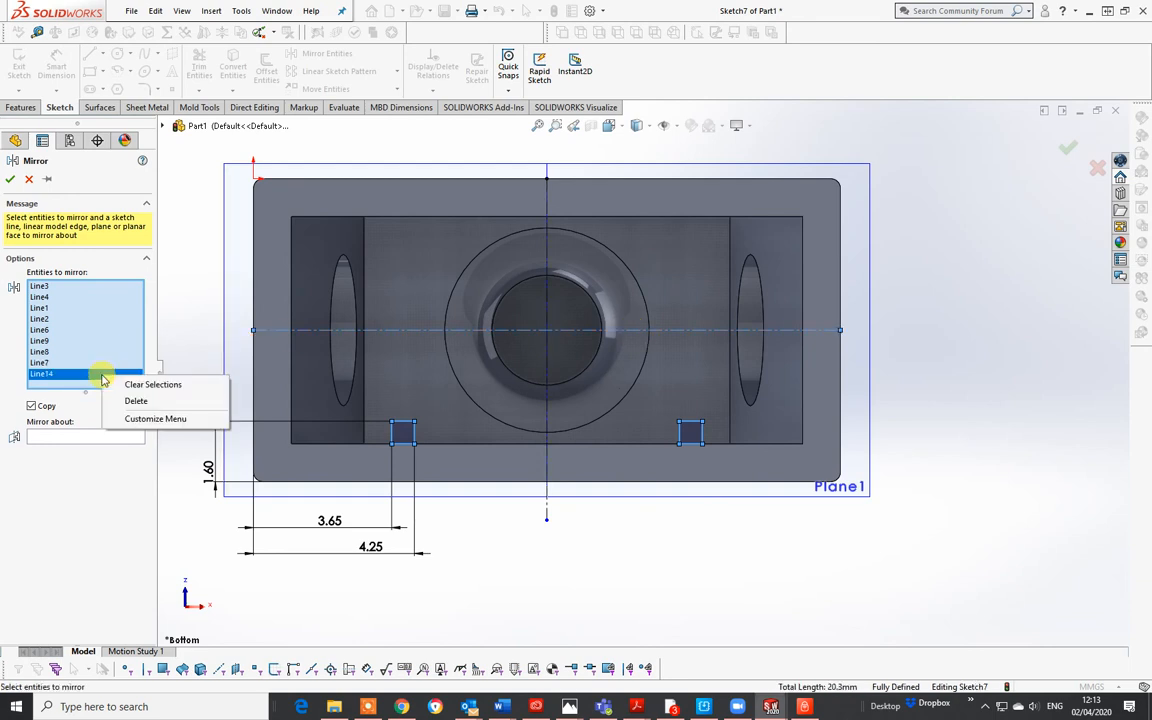
left_click(130, 399)
left_click(99, 431)
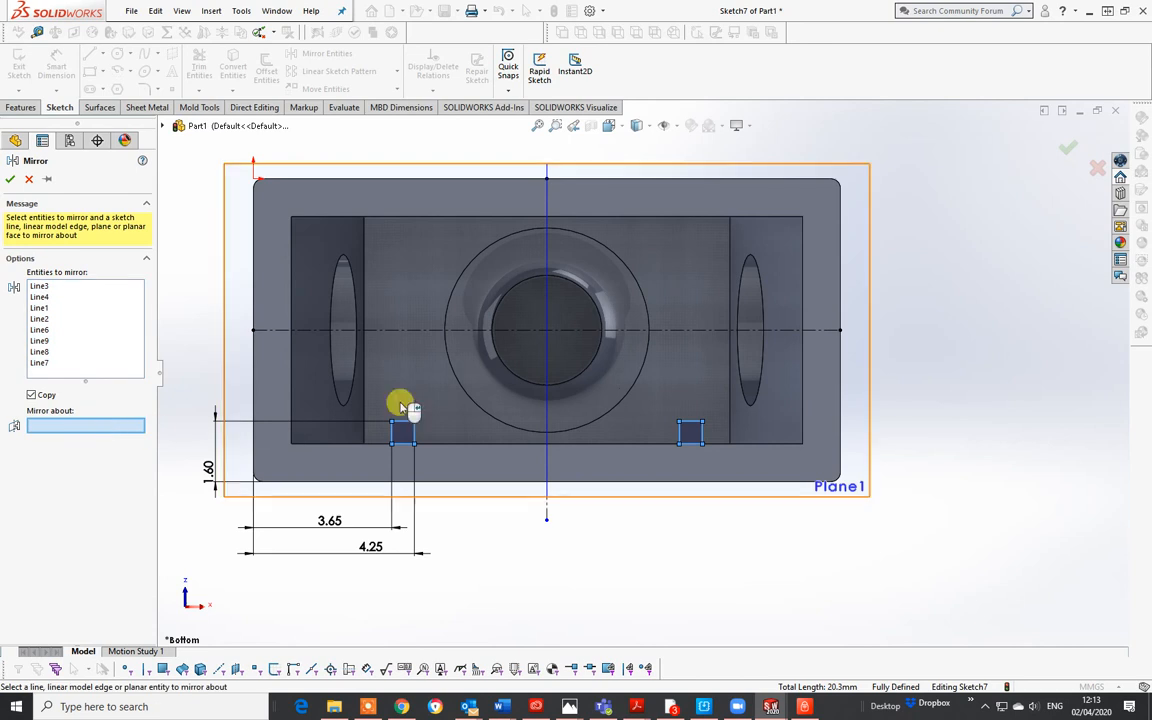
left_click(571, 331)
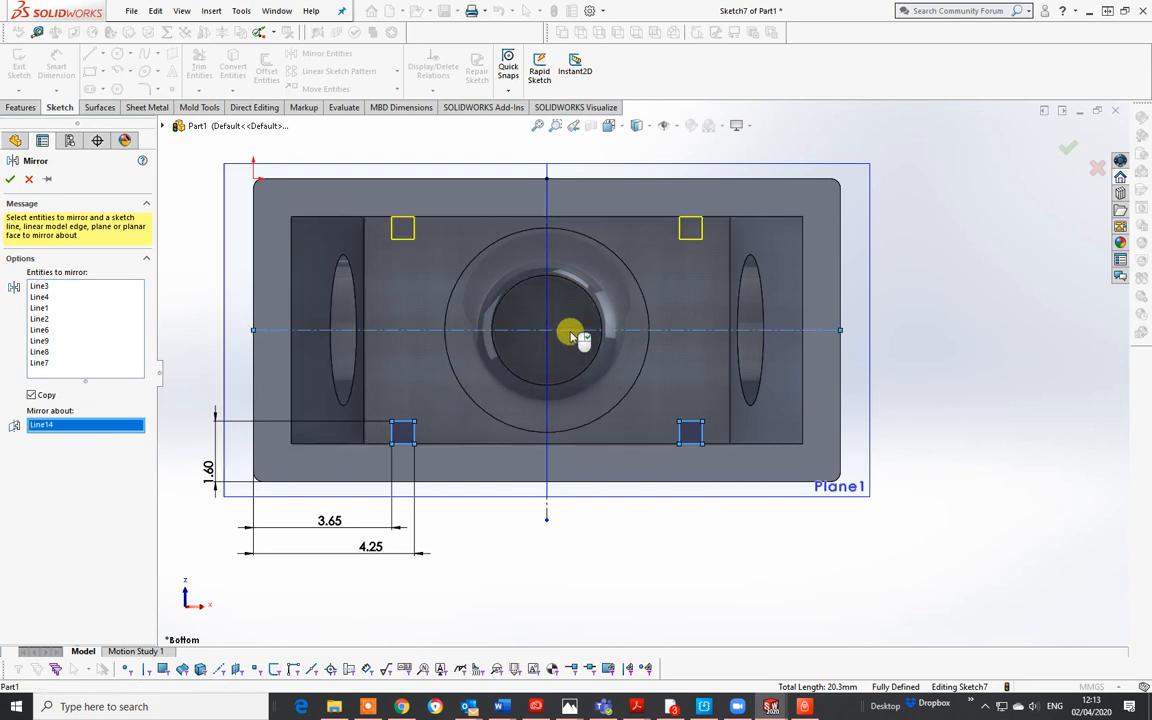
left_click(1070, 147)
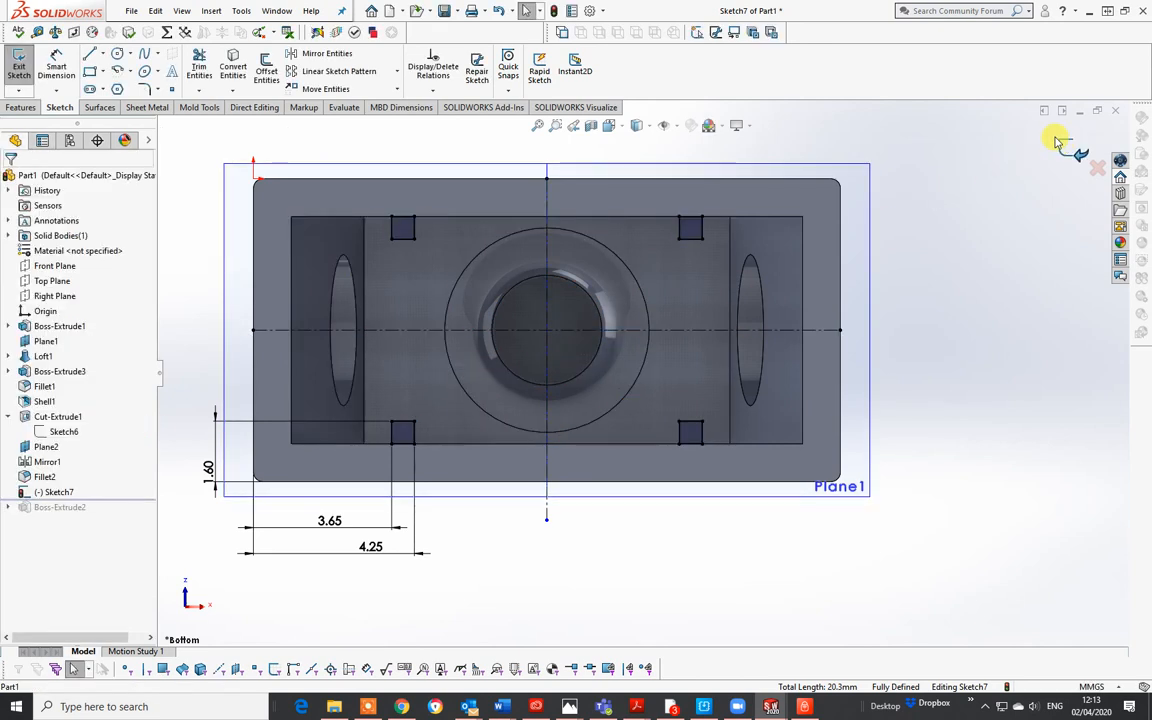
Start a boss extrusion of the rib sketch and select the four small corner squares as its contours.
left_click(21, 107)
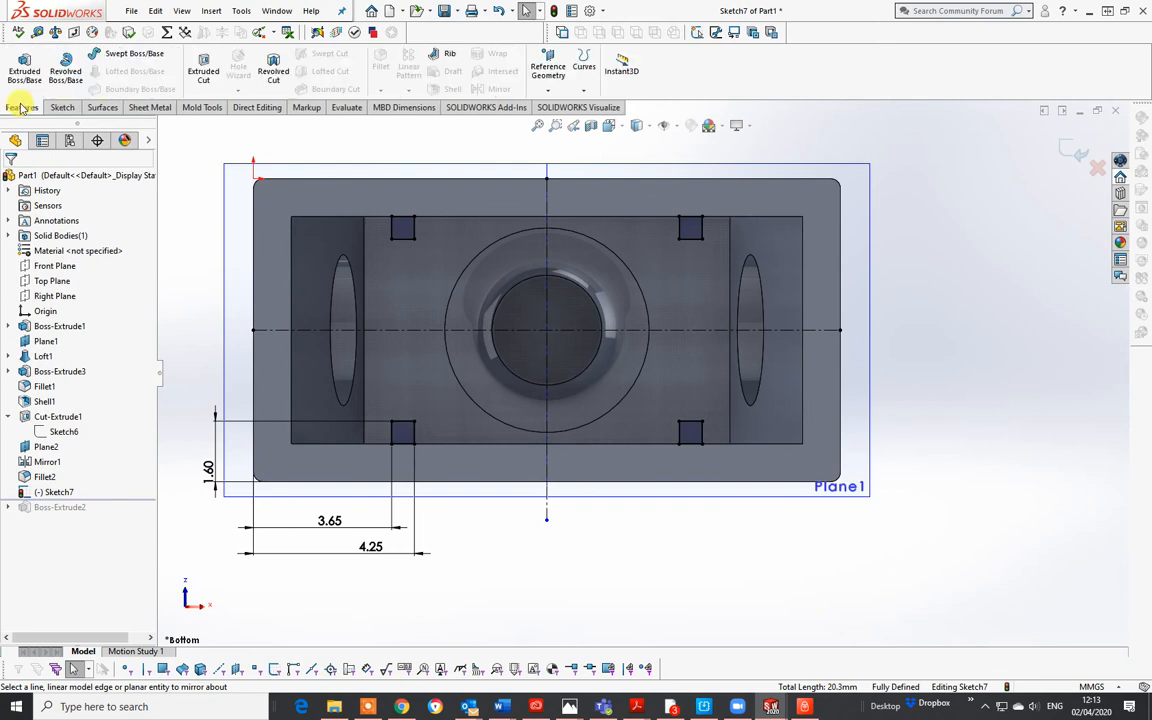
left_click(22, 65)
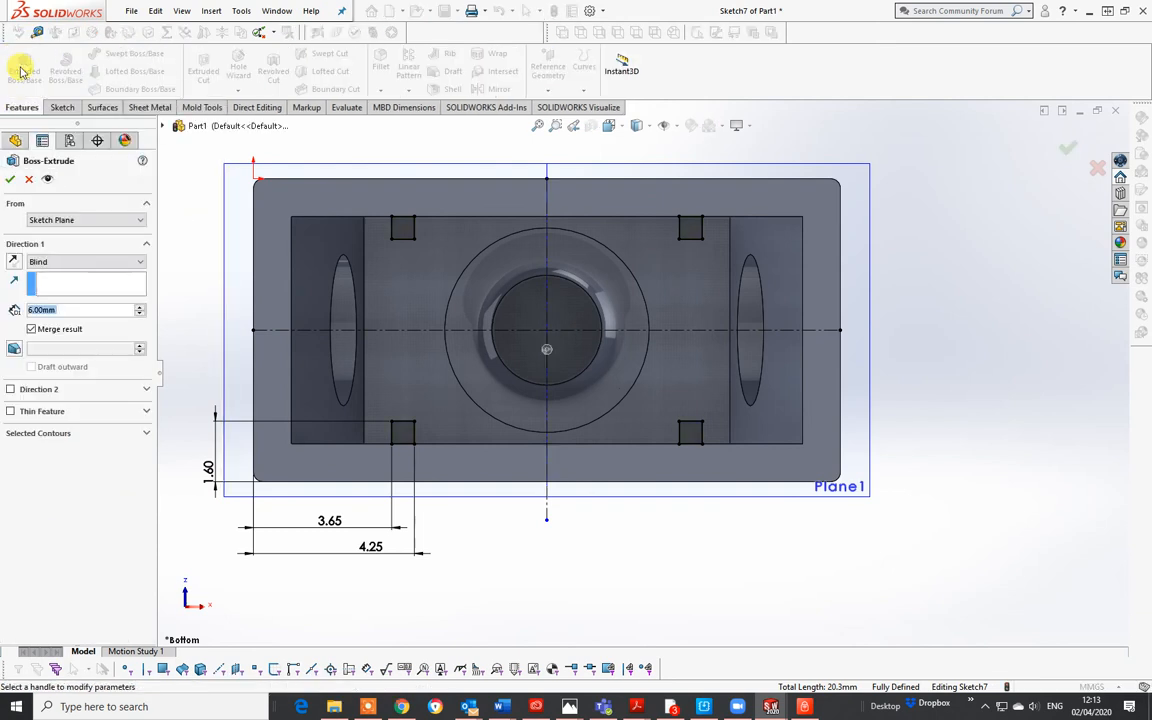
left_click(147, 434)
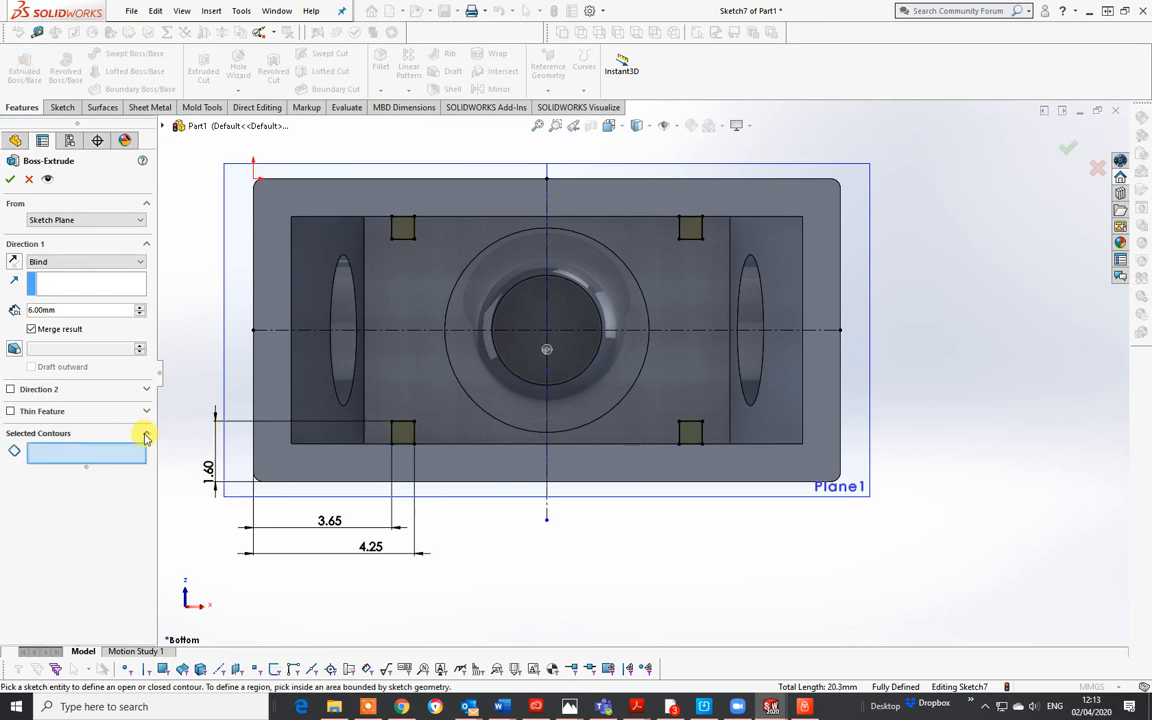
left_click(403, 432)
left_click(403, 232)
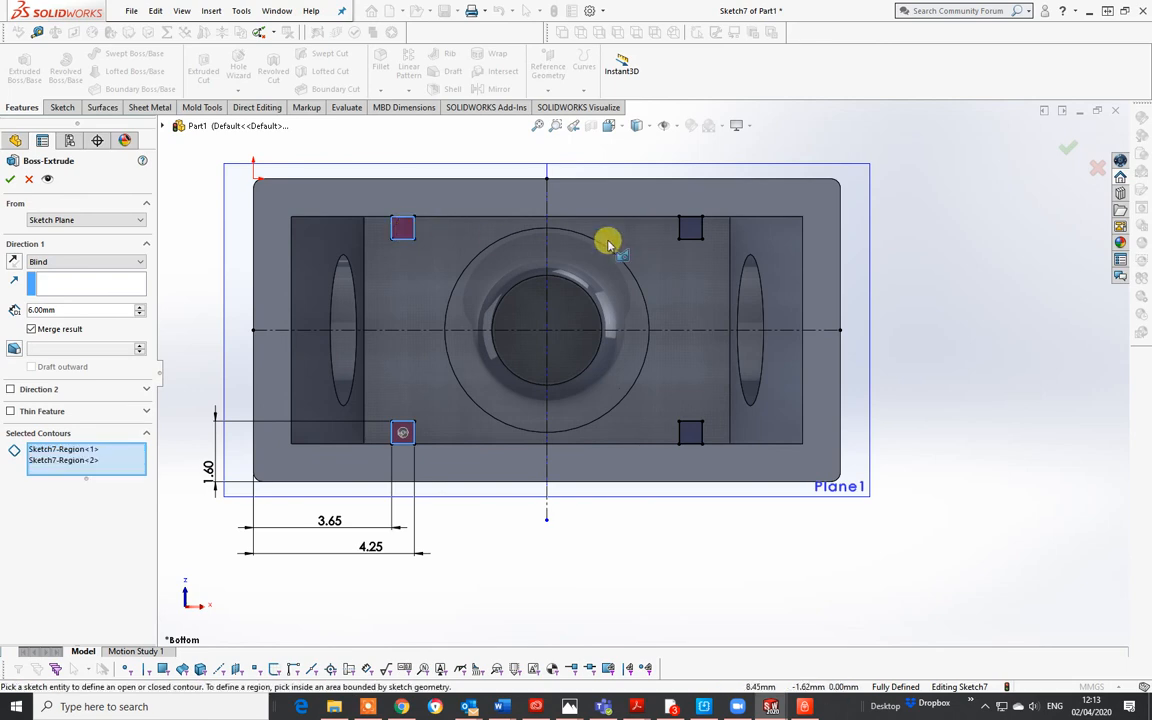
left_click(690, 229)
left_click(693, 430)
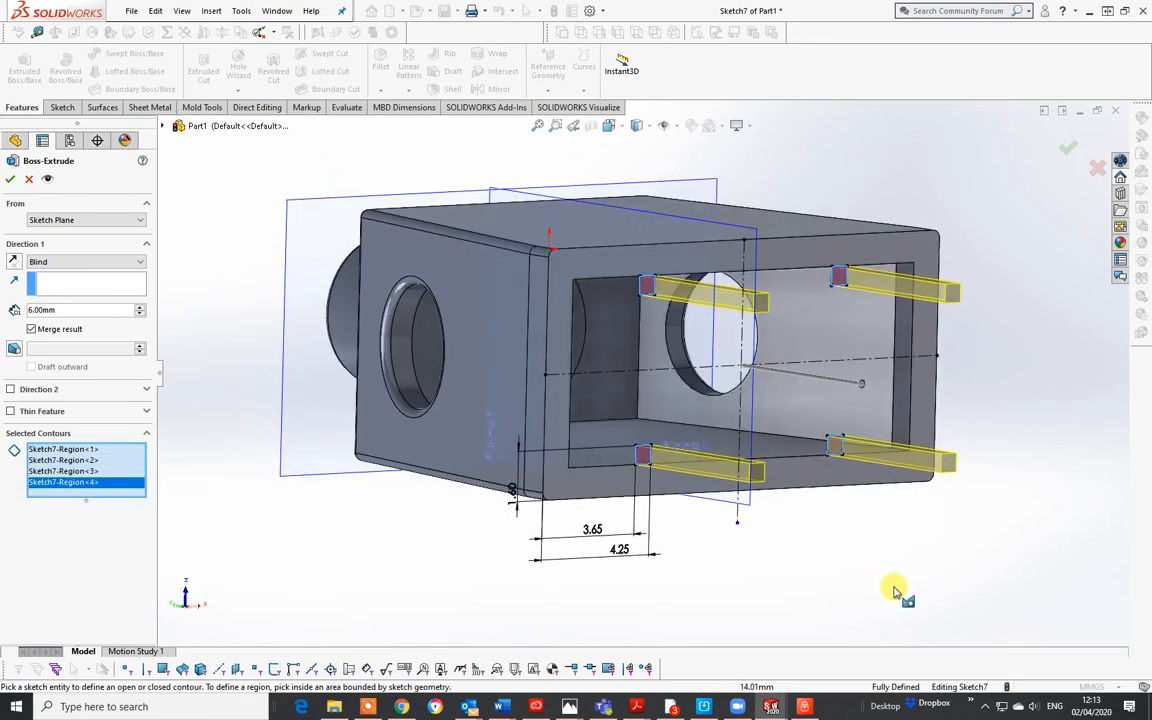
Extrude the four squares into the cavity with the Up To Surface end condition, ending at the cavity's inner end face.
left_click(55, 262)
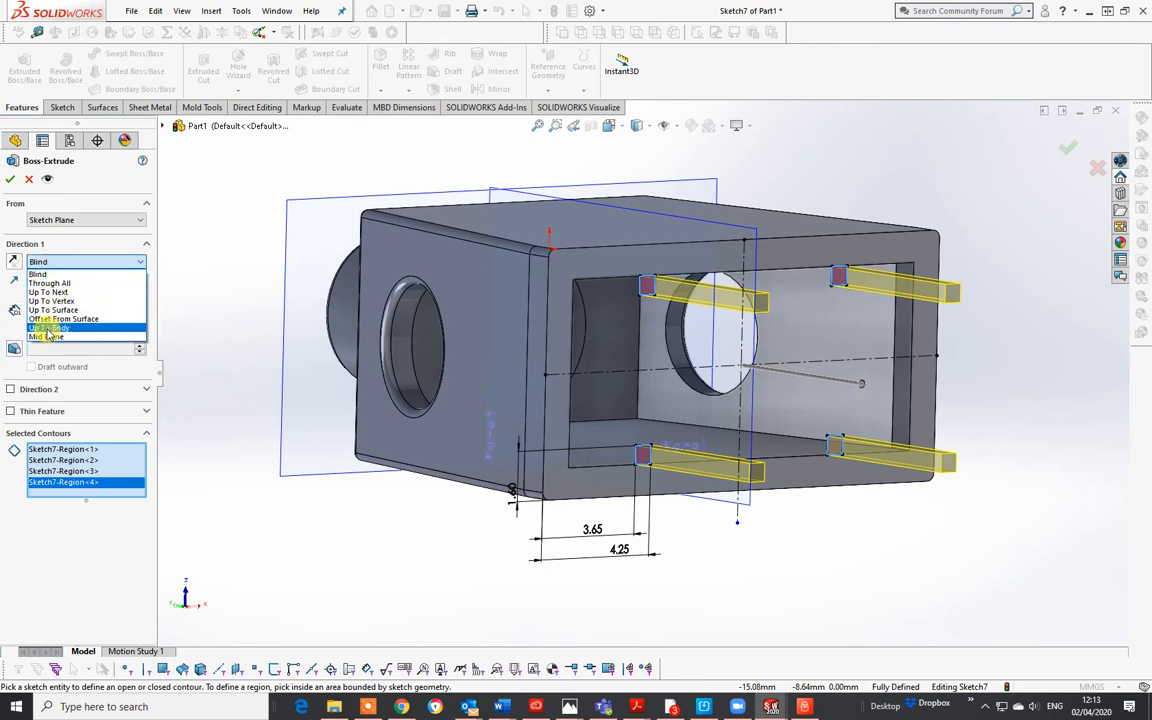
left_click(48, 292)
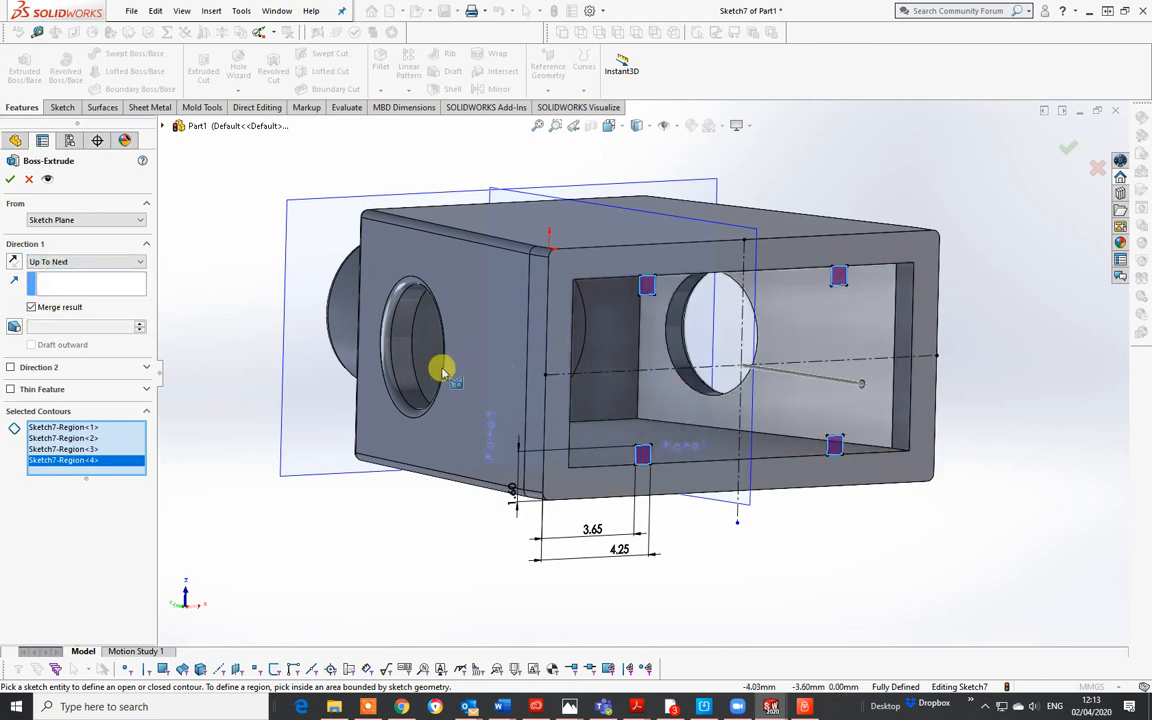
left_click(57, 261)
left_click(72, 311)
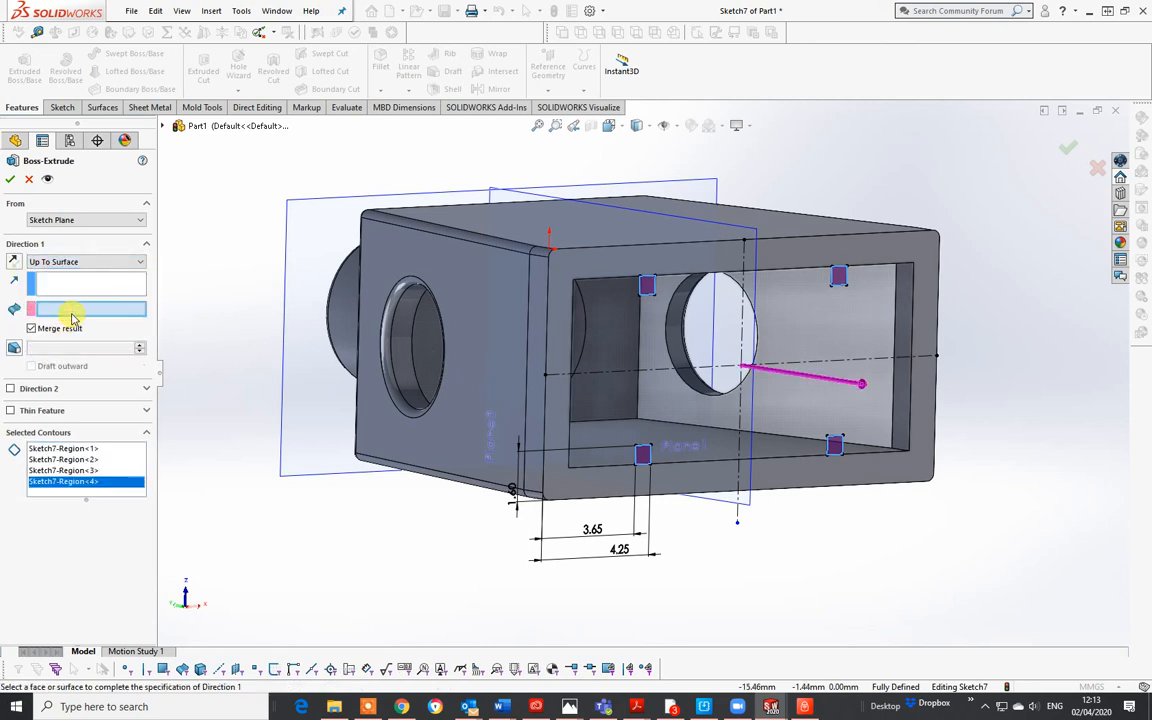
left_click(429, 364)
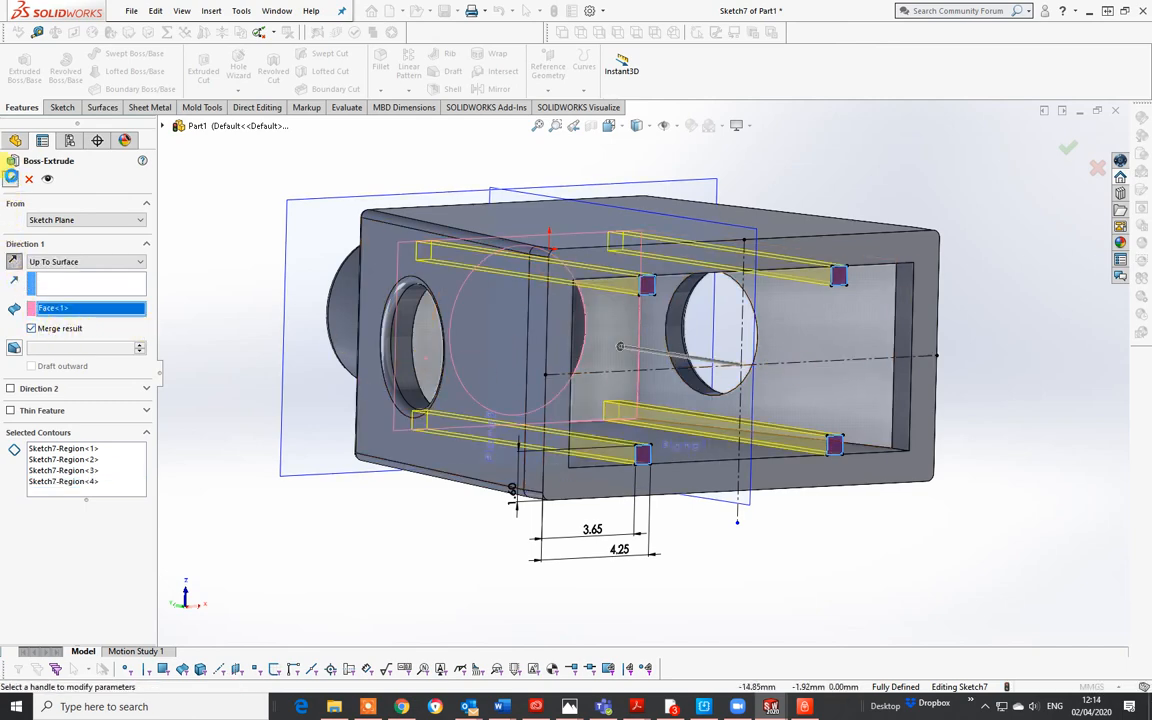
left_click(11, 178)
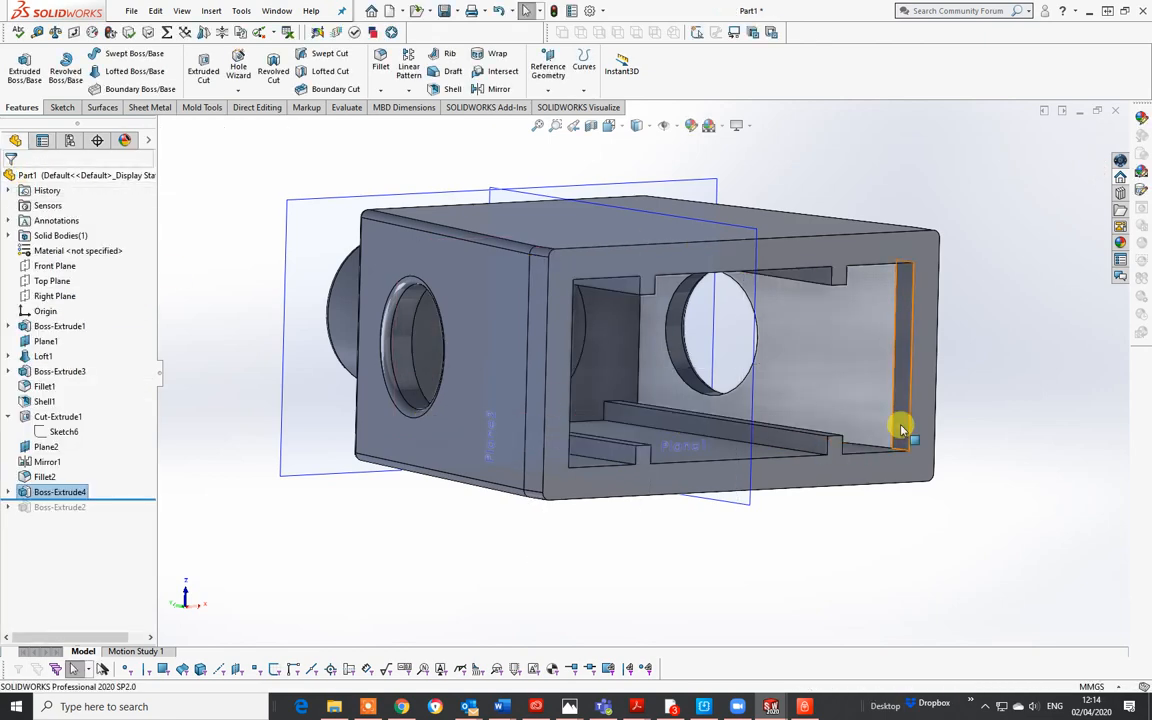
Start a new sketch on the body's open bottom rim face, using the Bottom view.
middle_click_drag(901, 428, 941, 453)
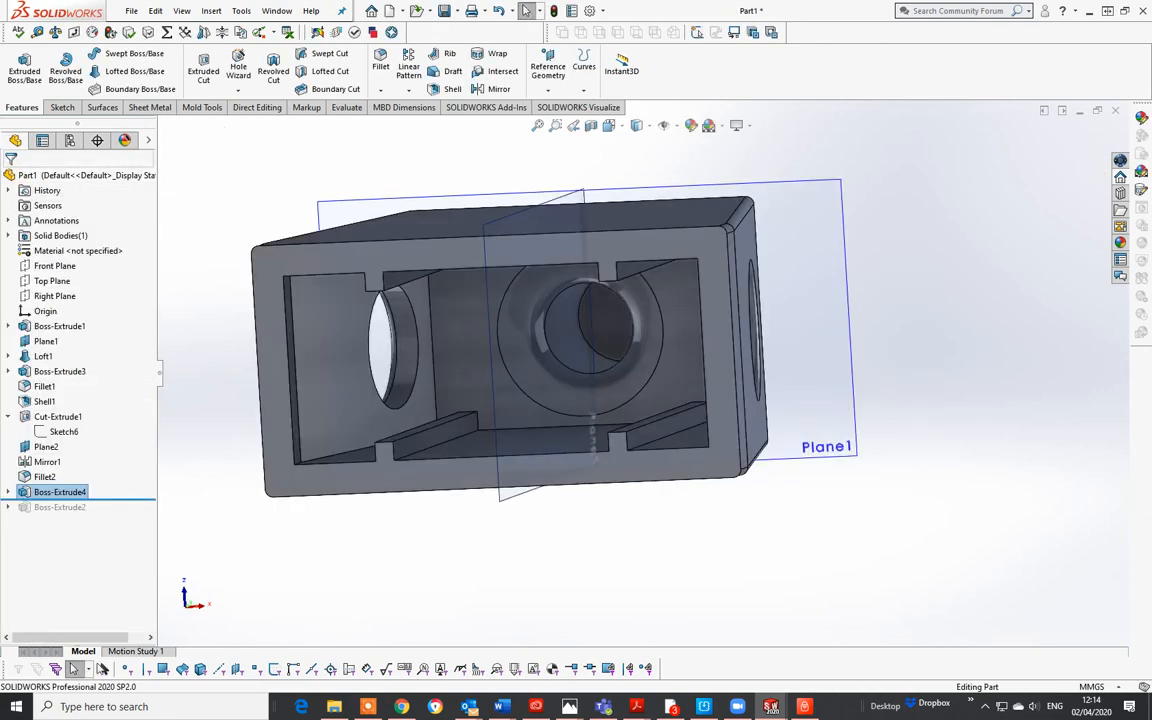
mouse_move(635, 458)
middle_mouse_down()
mouse_move(638, 520)
mouse_move(630, 411)
mouse_move(648, 465)
mouse_move(625, 537)
mouse_move(647, 610)
mouse_move(635, 411)
mouse_move(653, 465)
middle_mouse_up()
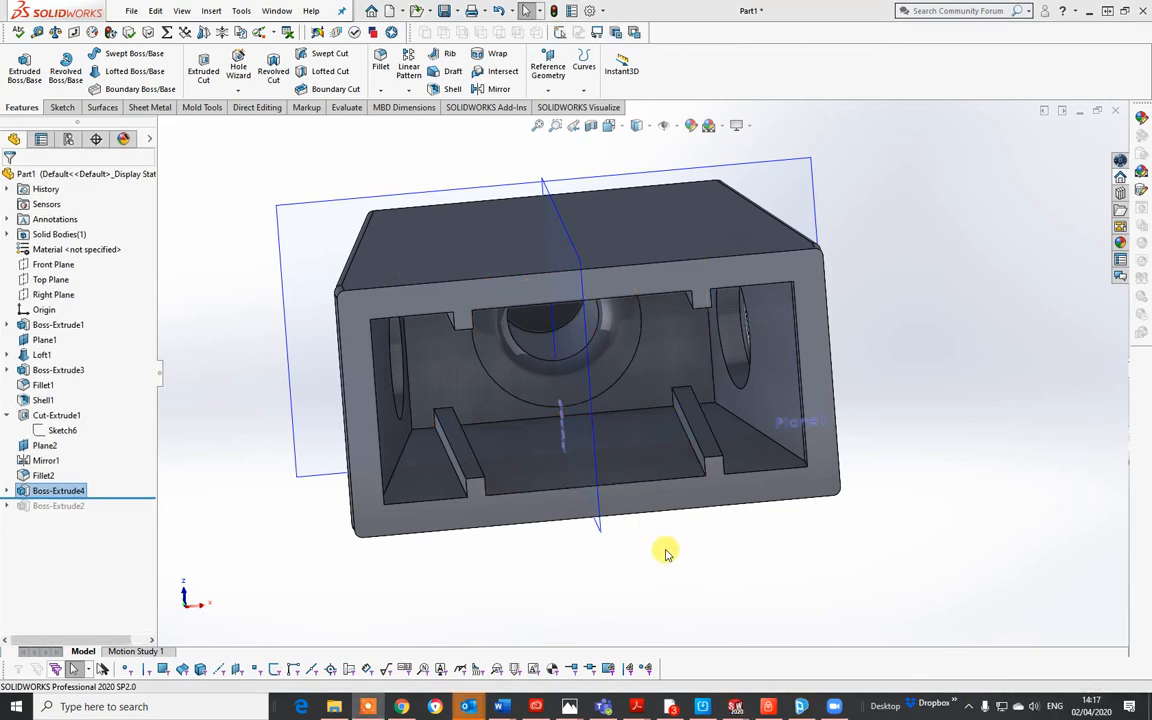
middle_click_drag(622, 519, 640, 473)
middle_click_drag(676, 525, 690, 481)
key("space")
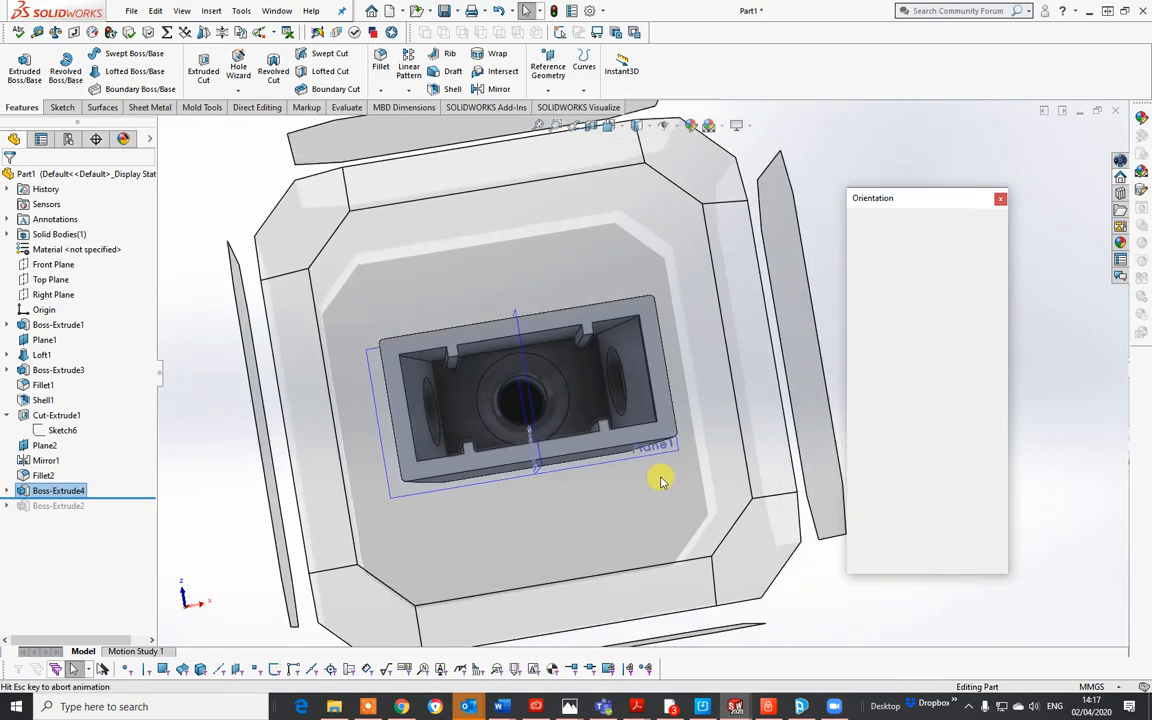
left_click(558, 449)
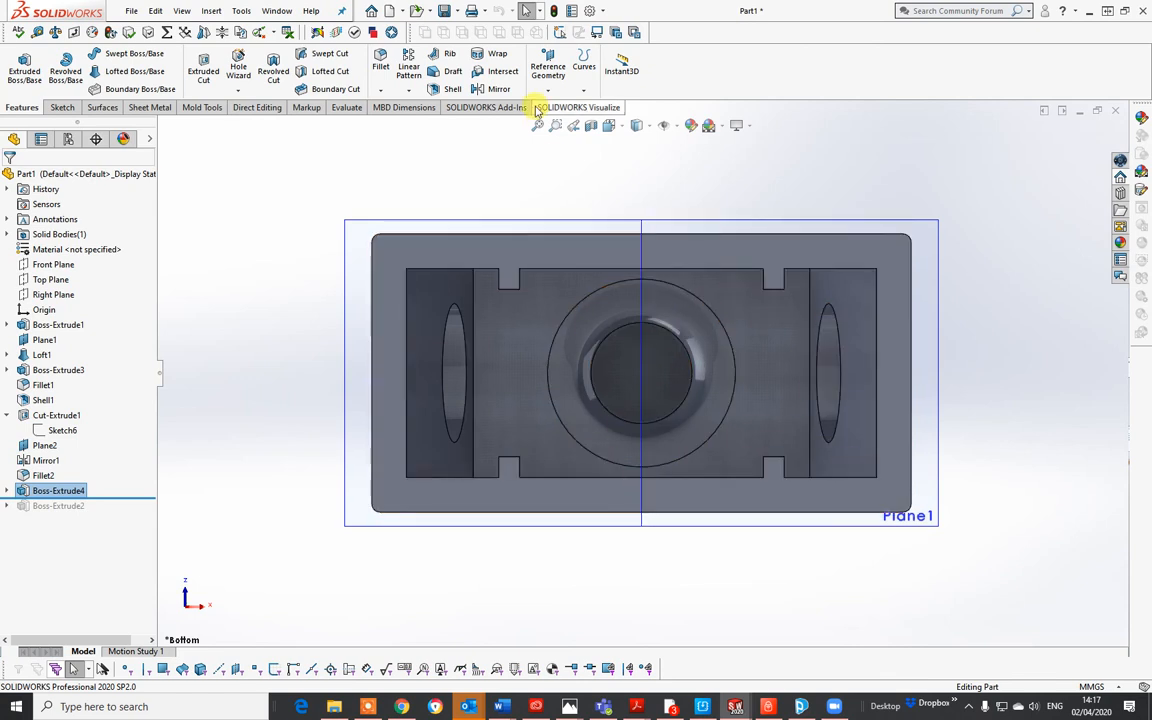
left_click(60, 107)
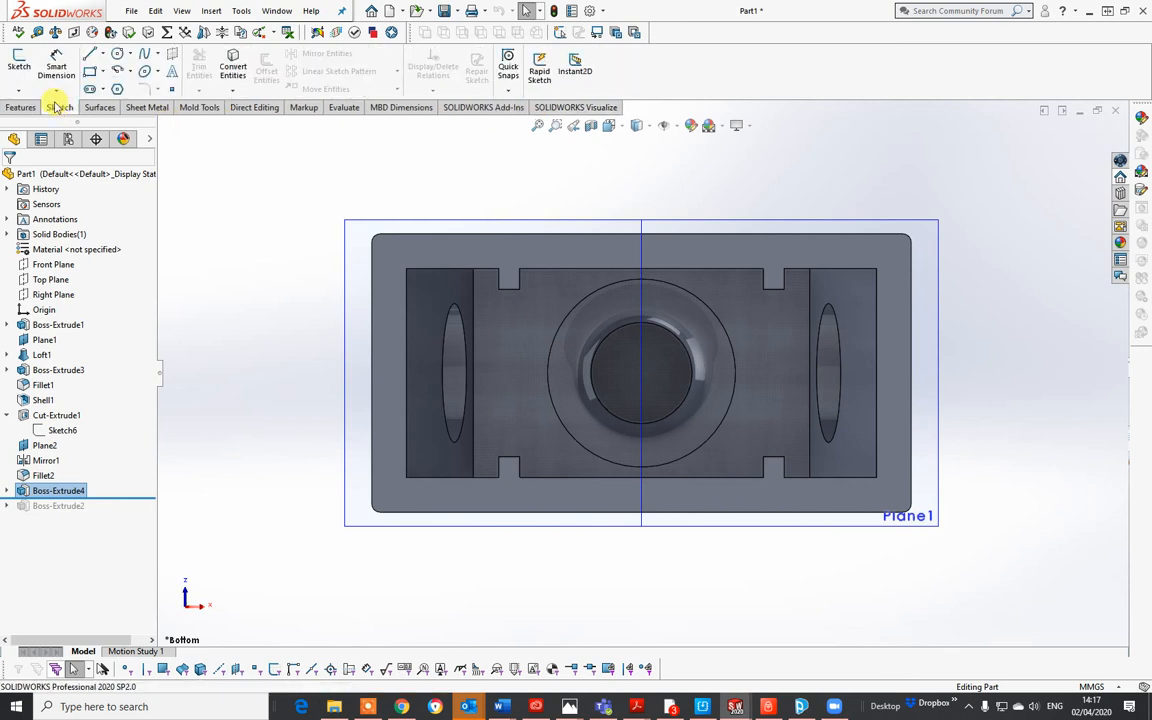
left_click(19, 60)
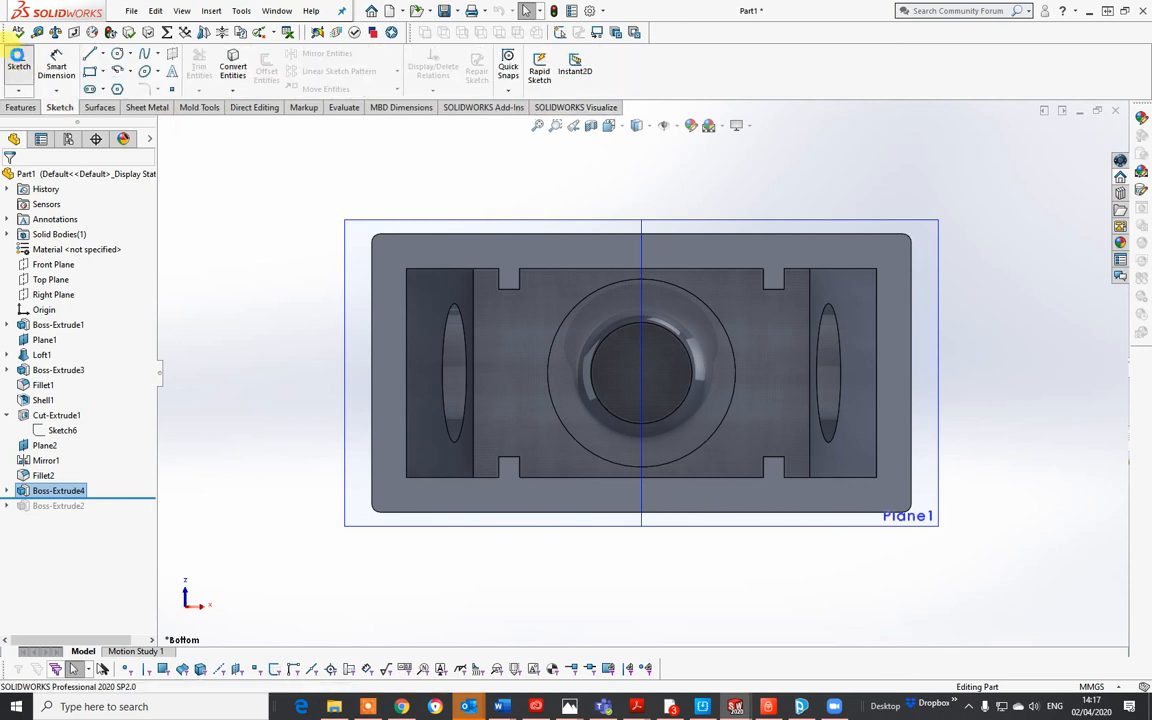
left_click(424, 256)
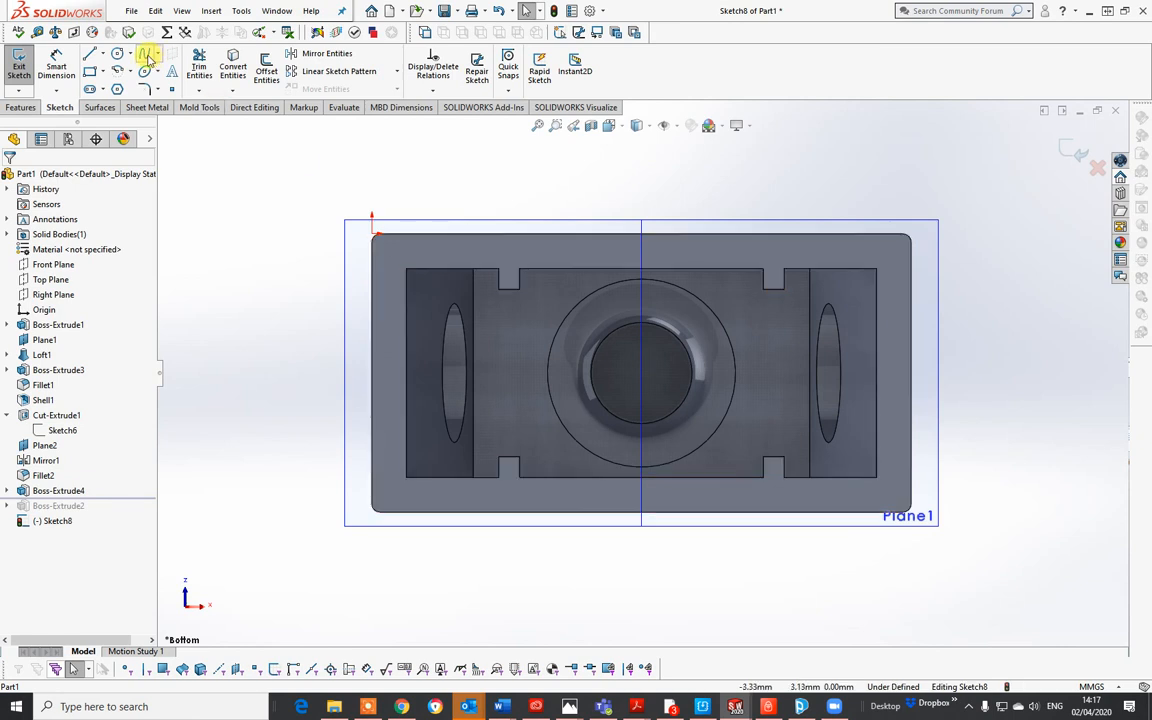
Draw a vertical centreline across the body joining the midpoints of its two long outer edges.
left_click(103, 58)
left_click(112, 87)
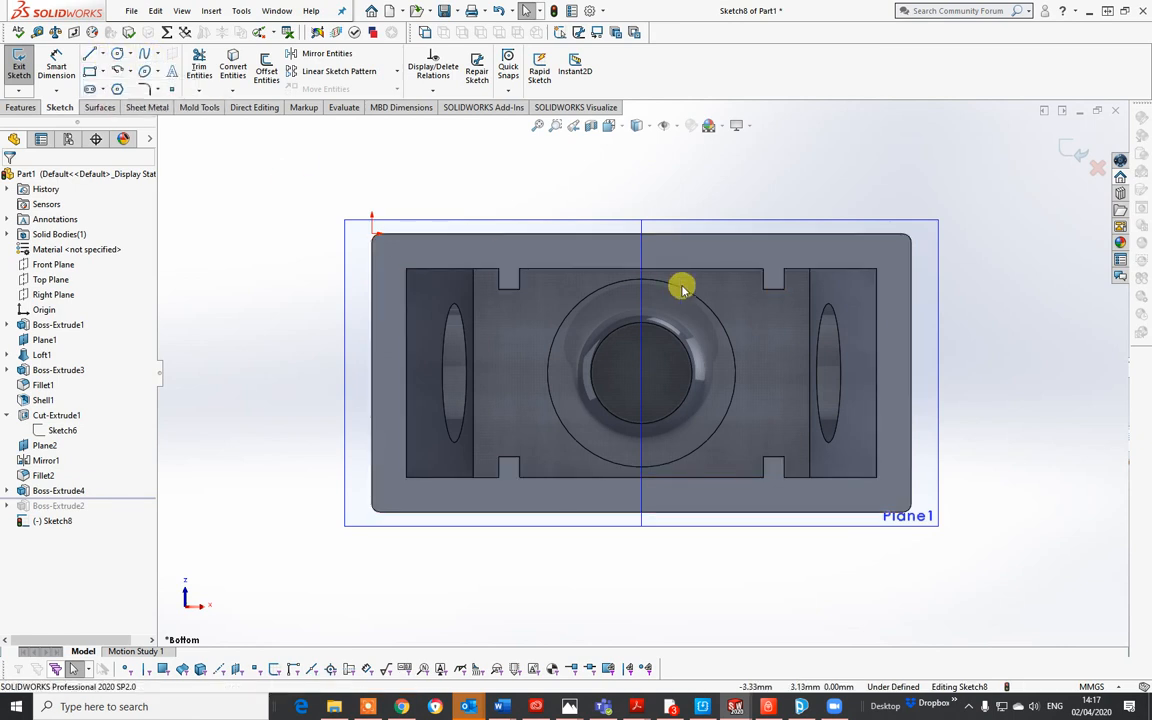
left_click(641, 236)
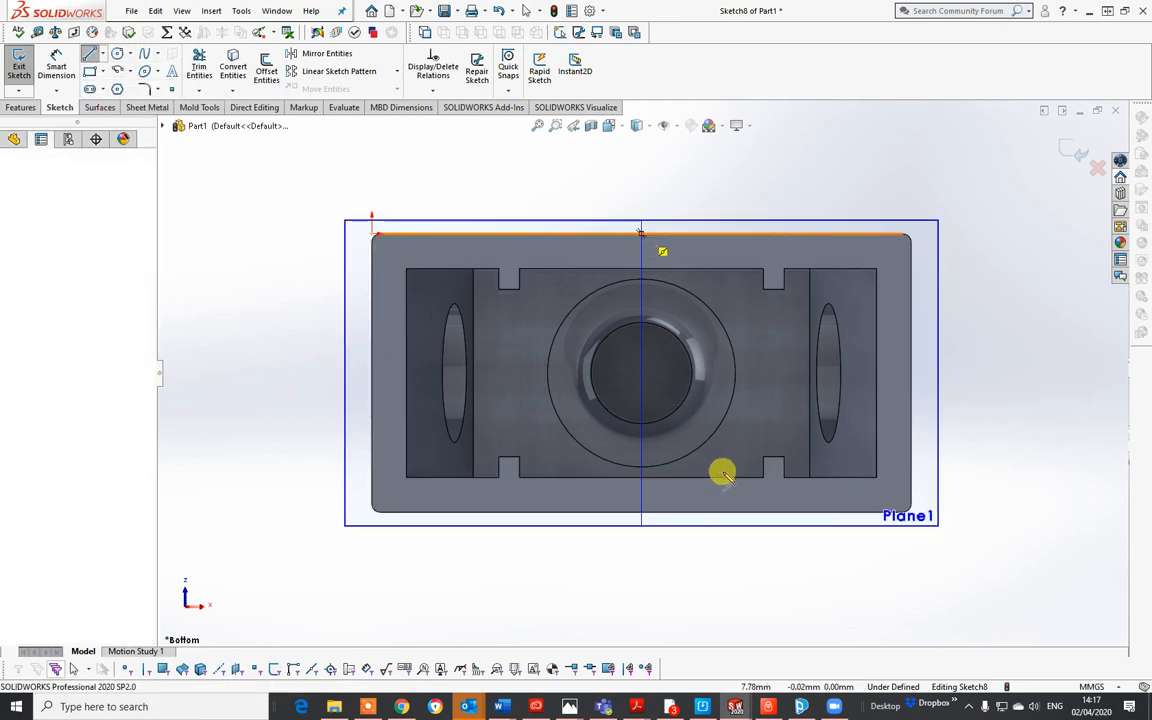
left_click(647, 515)
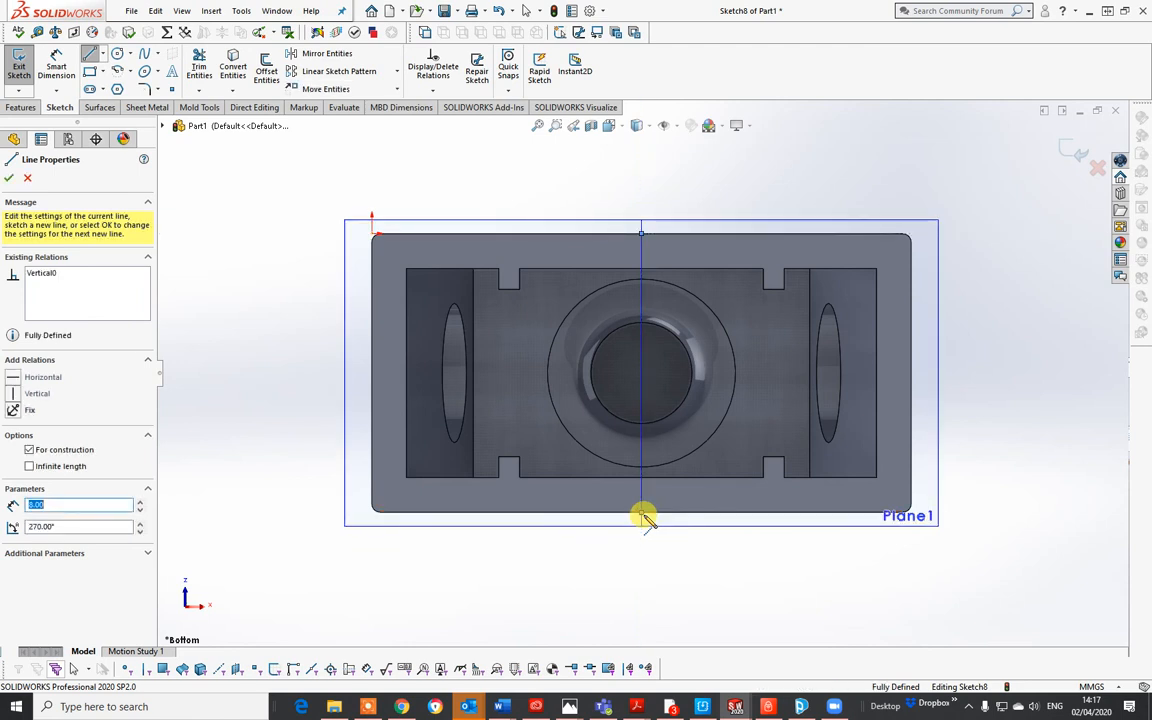
right_click(663, 514)
left_click(673, 522)
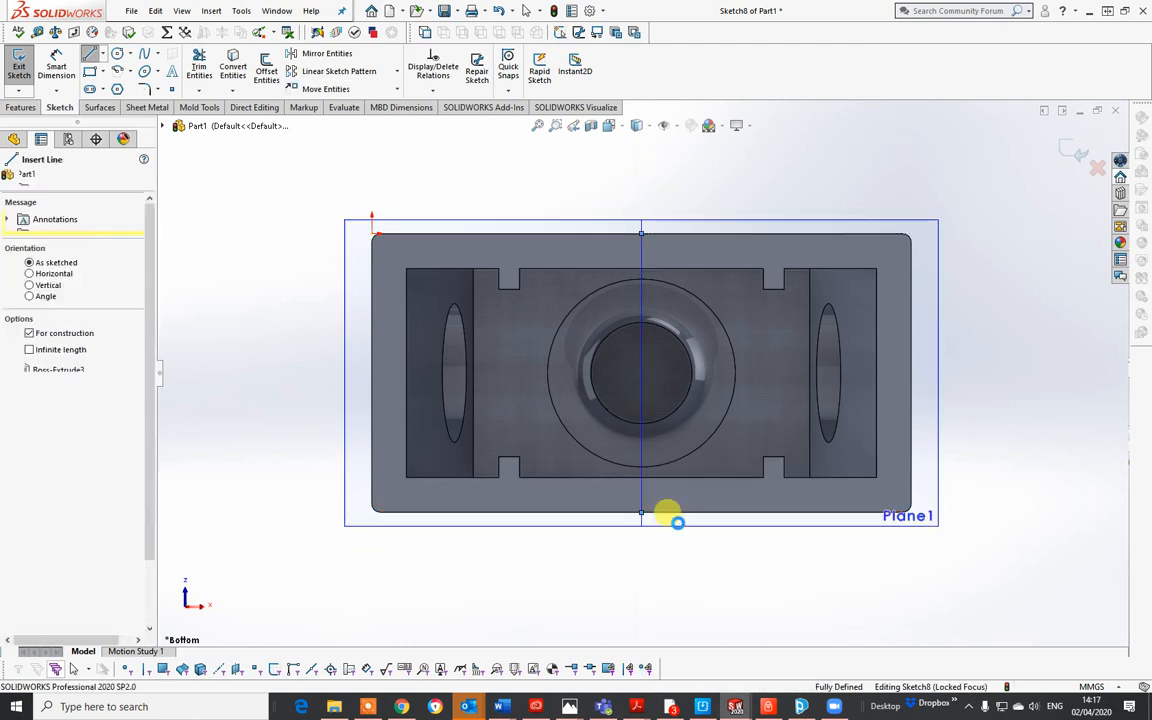
key("Escape")
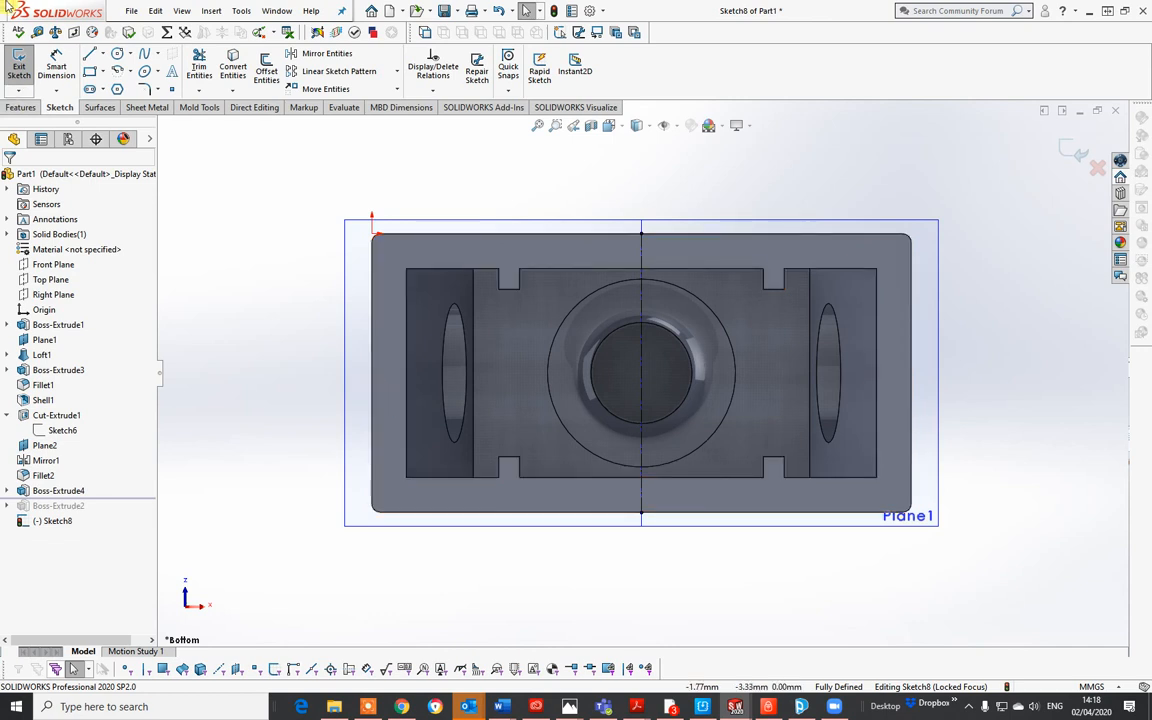
Draw a horizontal centreline about 7.75 mm long from the vertical centreline's midpoint to the midpoint of the body's right-hand short outer edge.
left_click(99, 55)
left_click(105, 81)
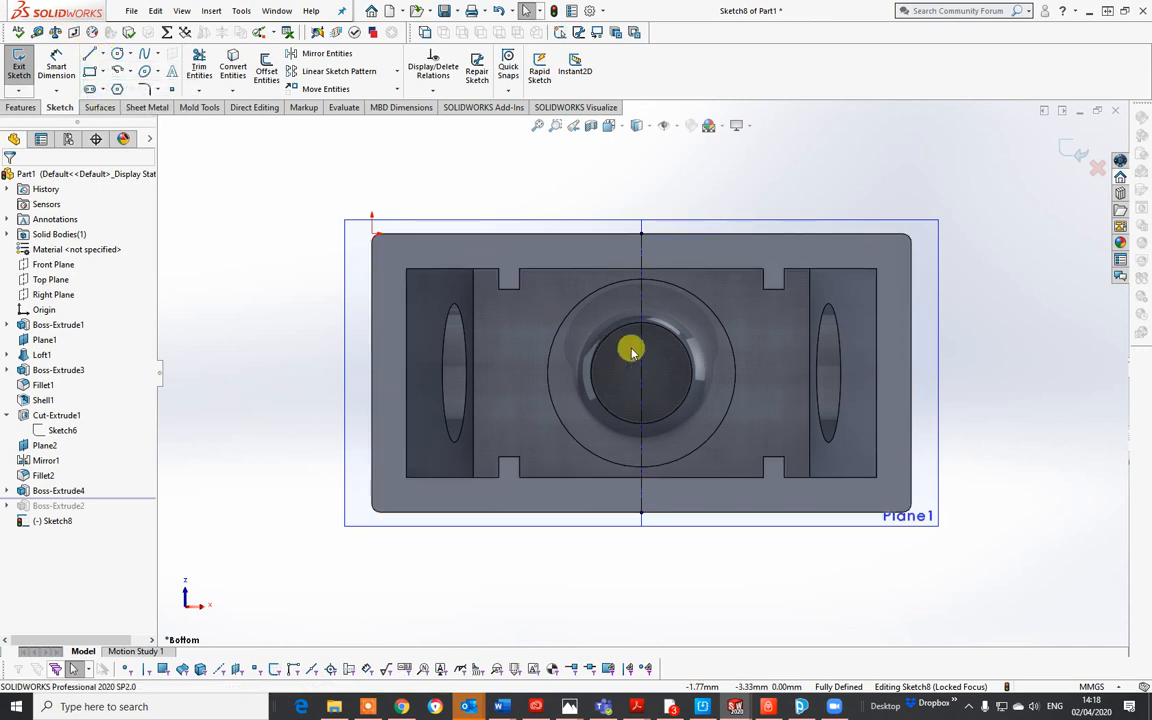
left_click(643, 374)
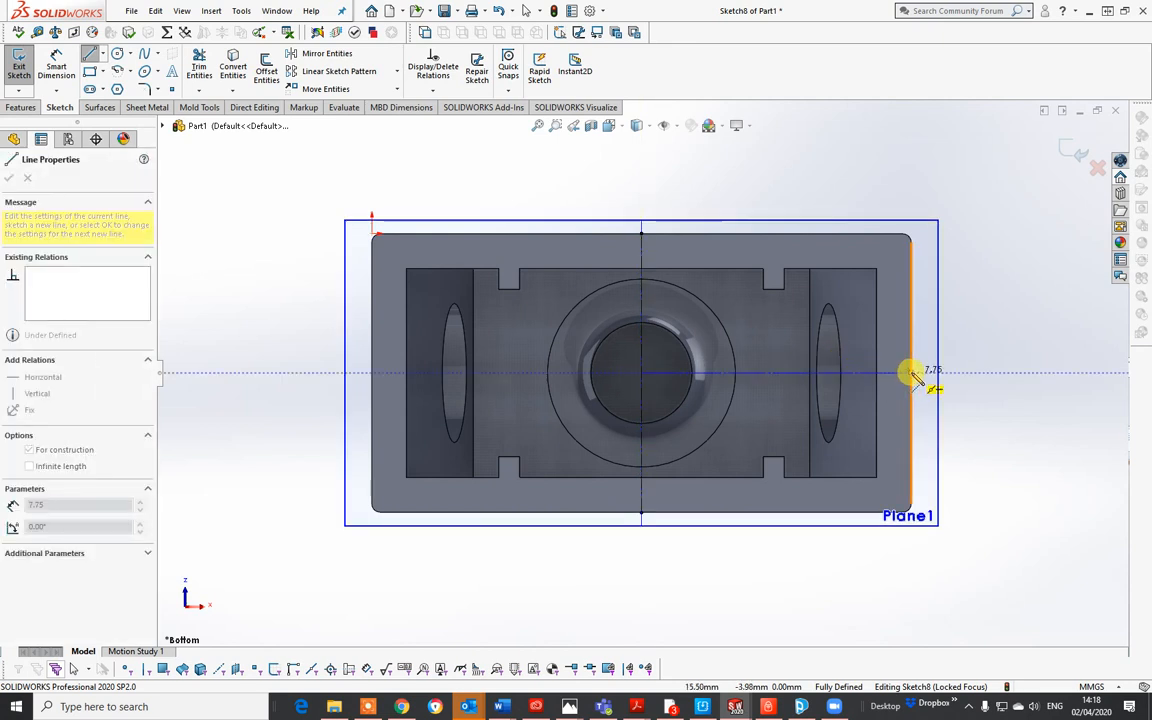
left_click(910, 374)
right_click(912, 376)
left_click(940, 382)
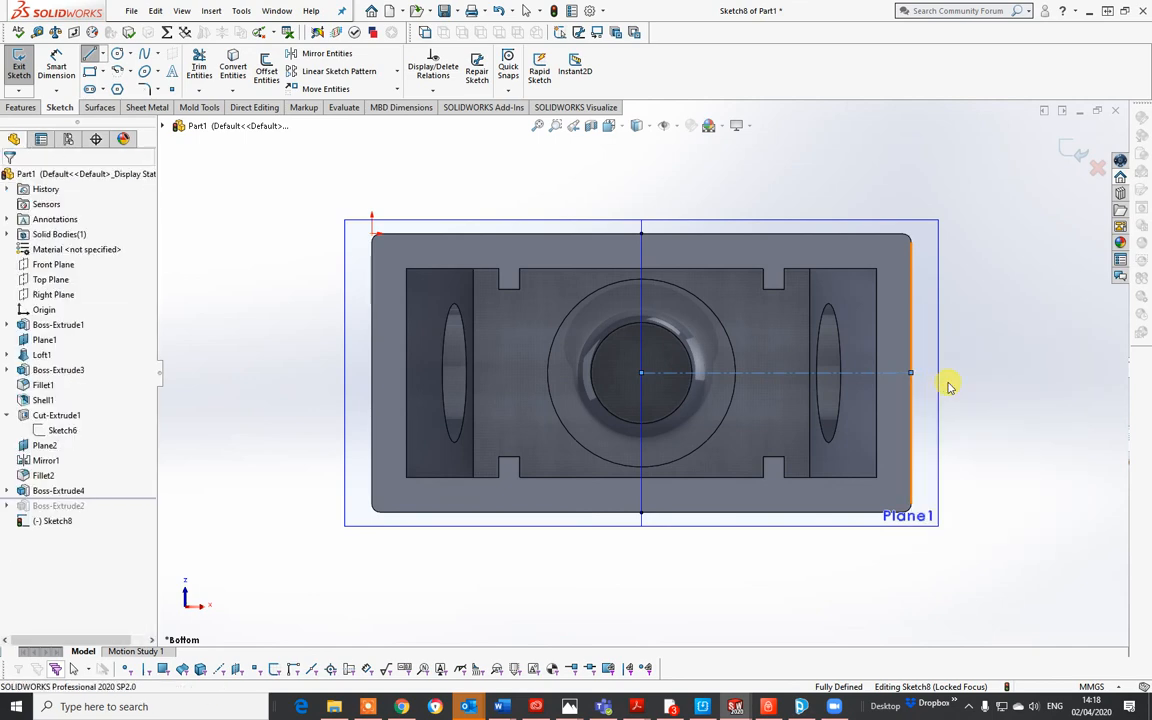